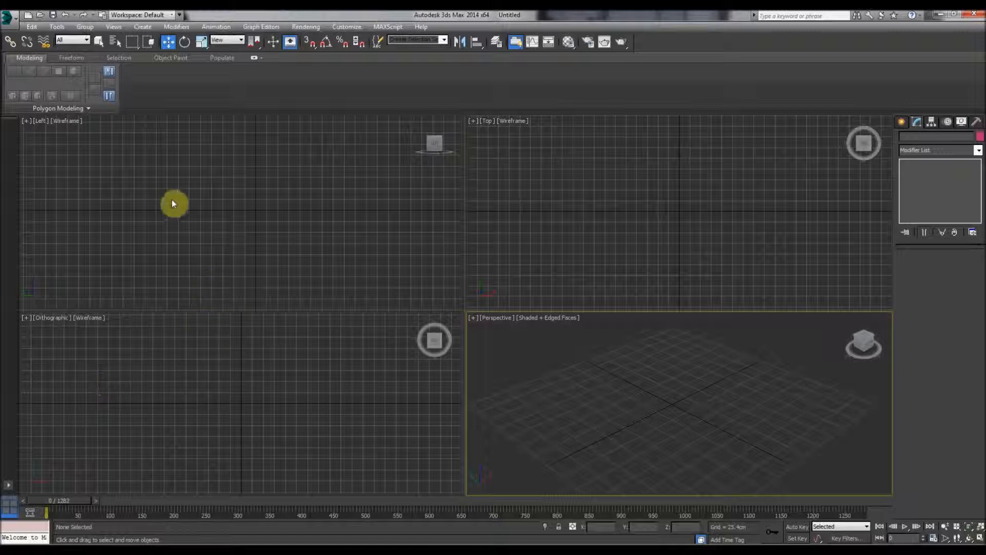
# Make each of the four viewports active in turn, finishing with the Left viewport.
pyautogui.click(525, 184)
pyautogui.click(600, 350)
pyautogui.click(421, 334)
pyautogui.click(289, 288)
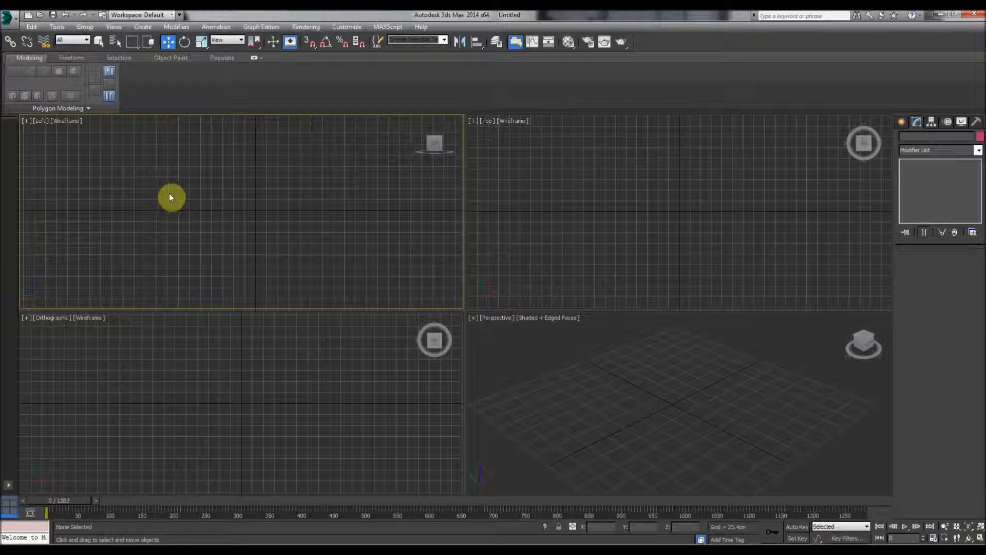
# Look through the available help, learning and tutorial resources.
pyautogui.click(421, 27)
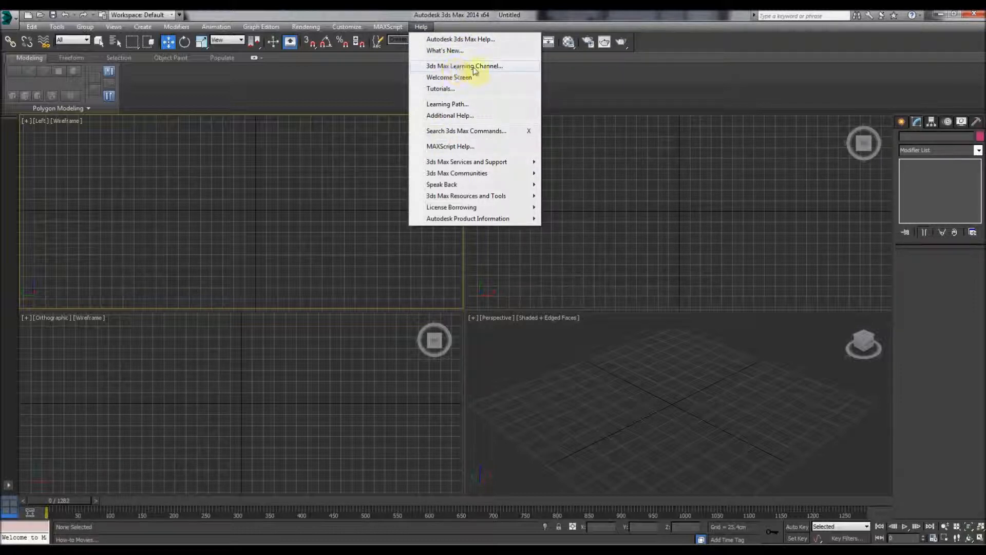
pyautogui.click(245, 189)
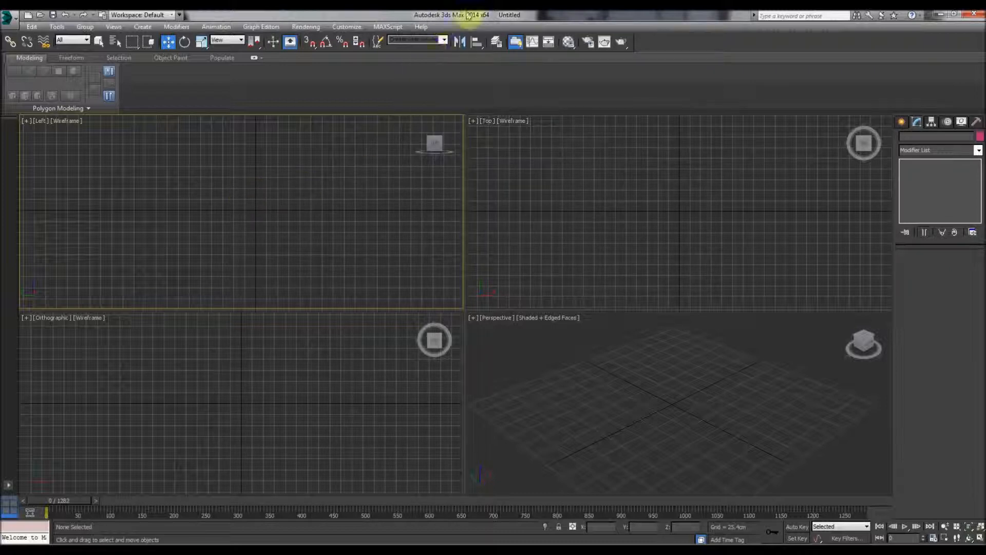
pyautogui.click(420, 26)
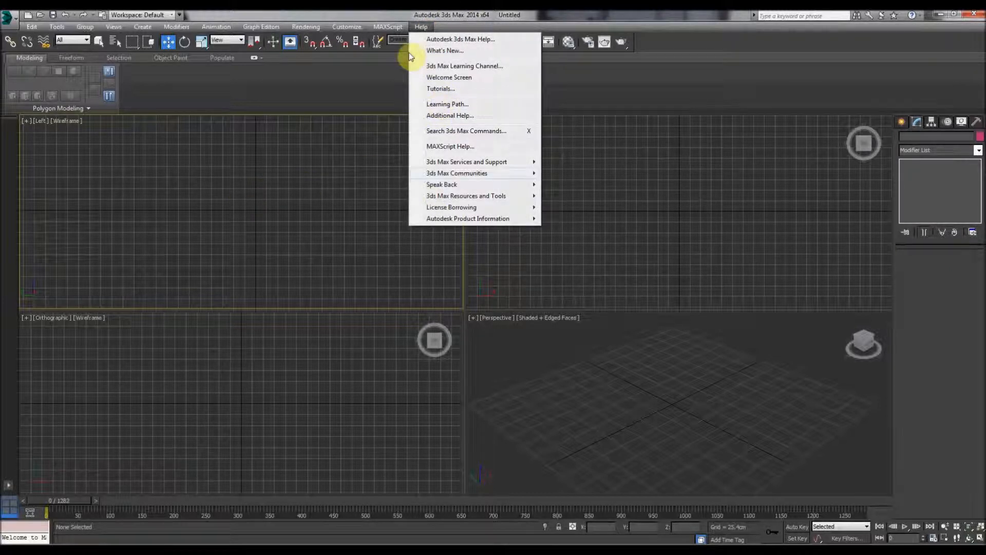
pyautogui.click(421, 29)
pyautogui.click(421, 29)
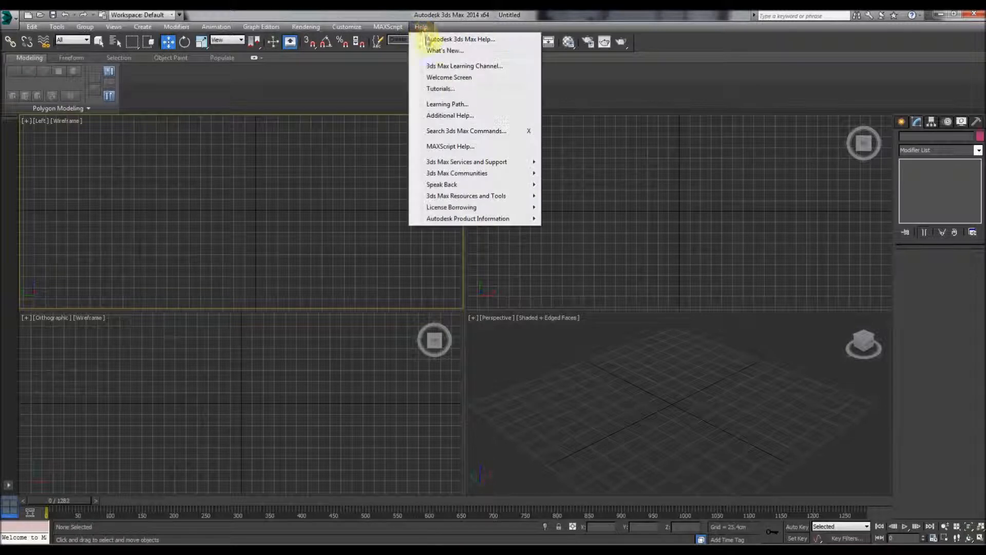
pyautogui.click(242, 211)
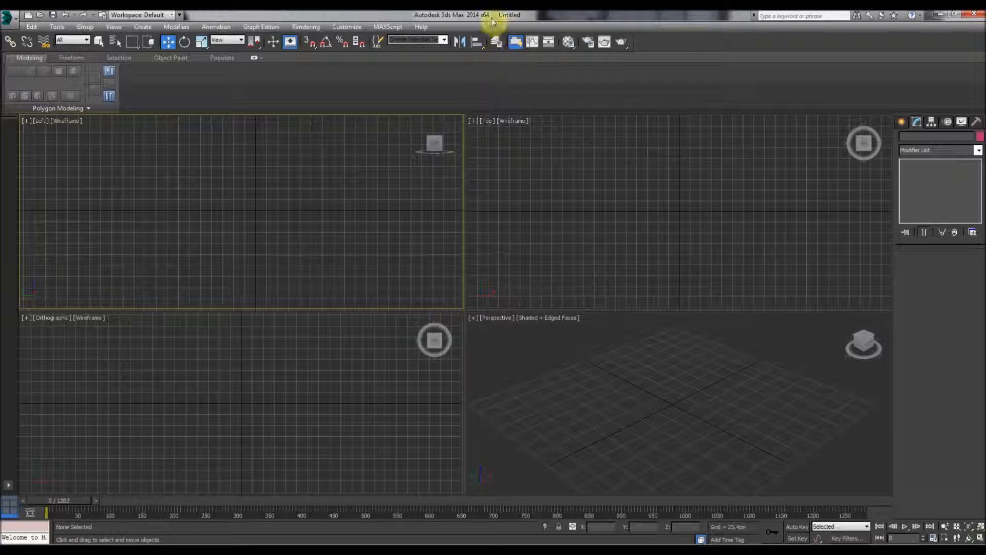
pyautogui.click(421, 27)
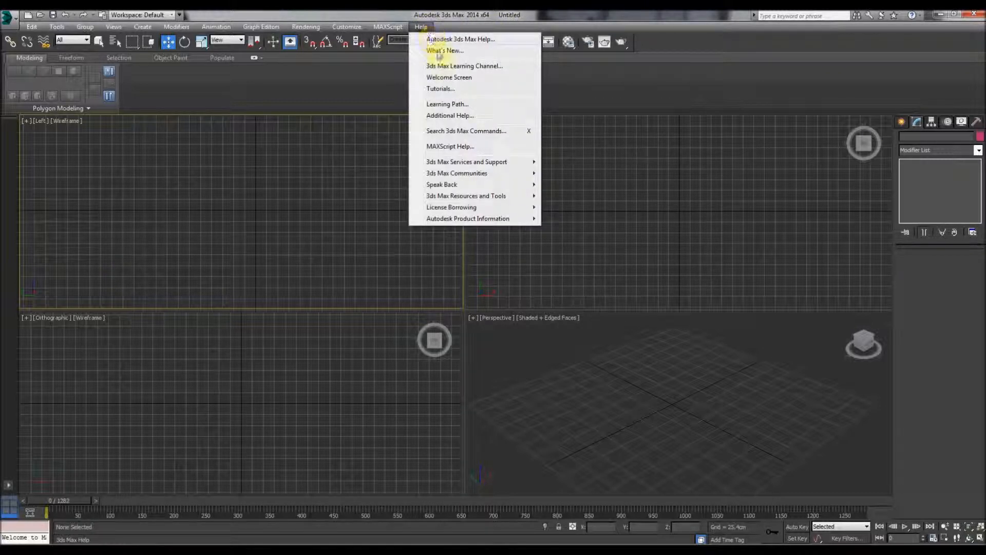
pyautogui.click(440, 91)
pyautogui.click(523, 238)
pyautogui.click(506, 369)
pyautogui.click(328, 385)
pyautogui.click(243, 190)
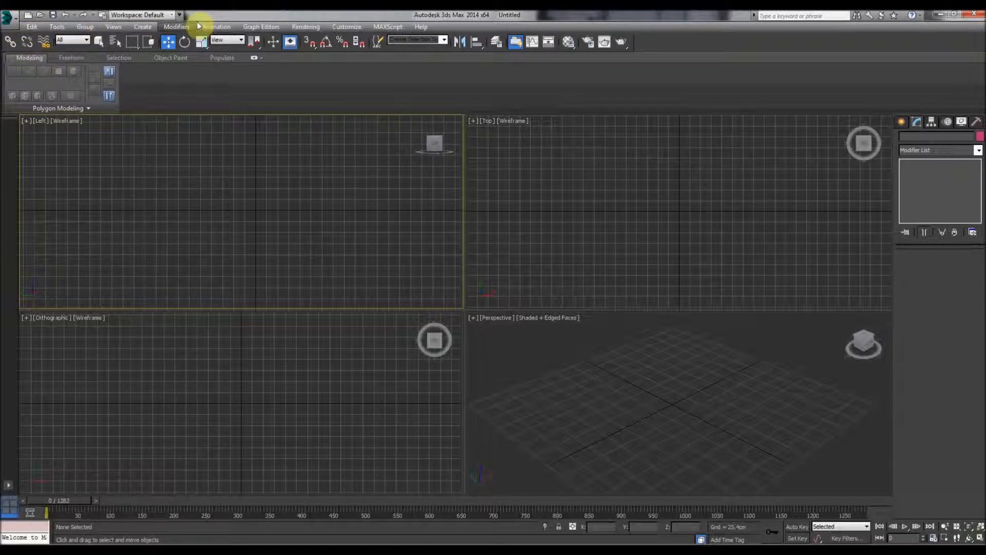
pyautogui.click(31, 27)
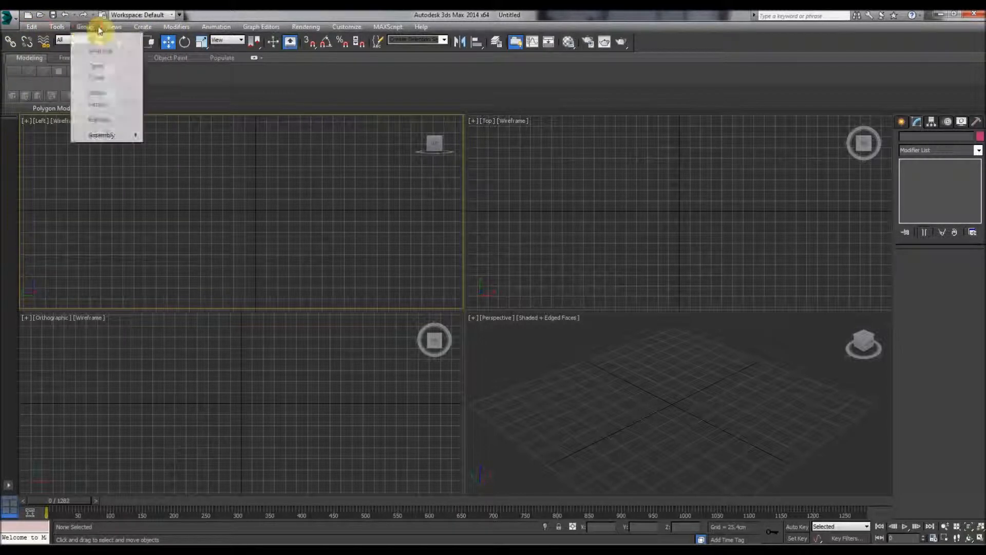
pyautogui.moveTo(419, 28)
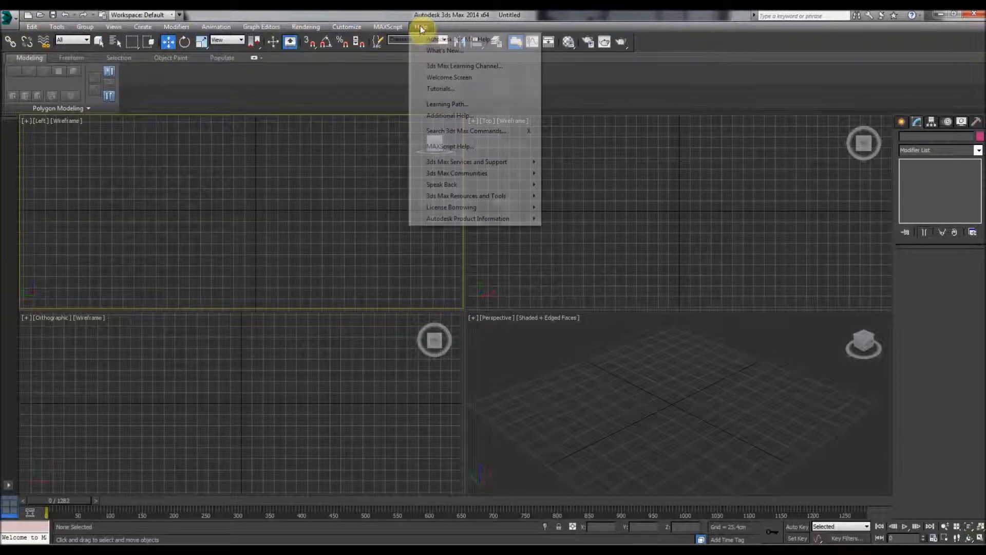
pyautogui.moveTo(329, 24)
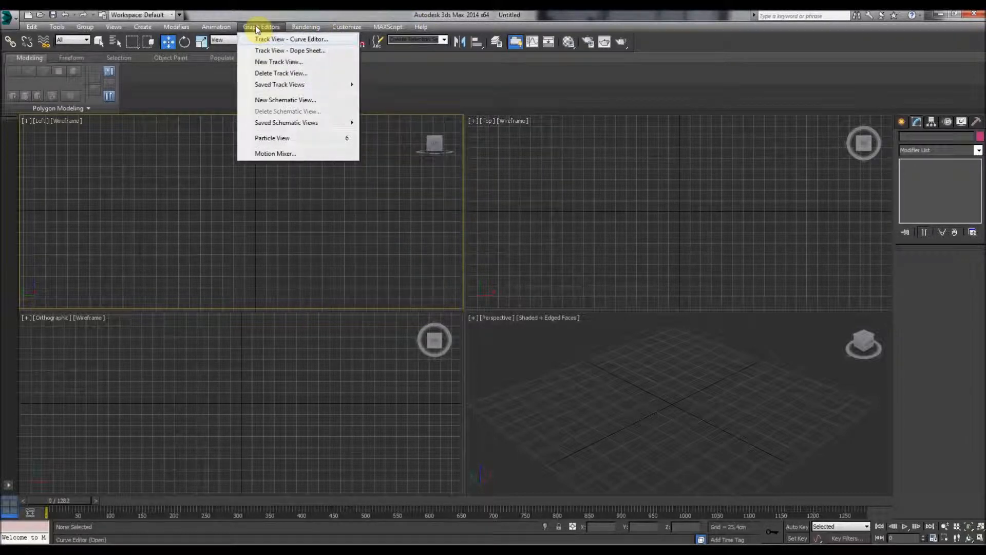
pyautogui.moveTo(178, 29)
pyautogui.click(269, 16)
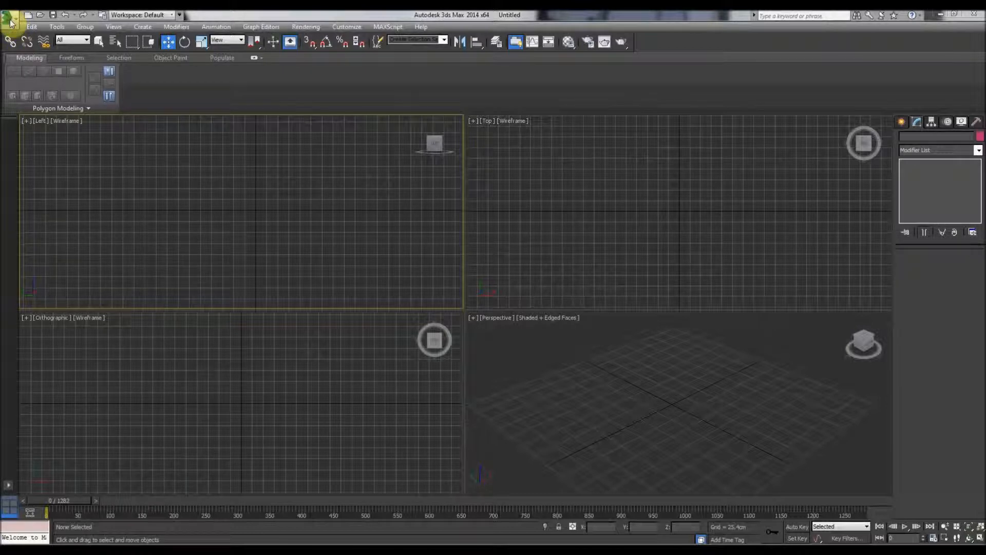
pyautogui.click(10, 22)
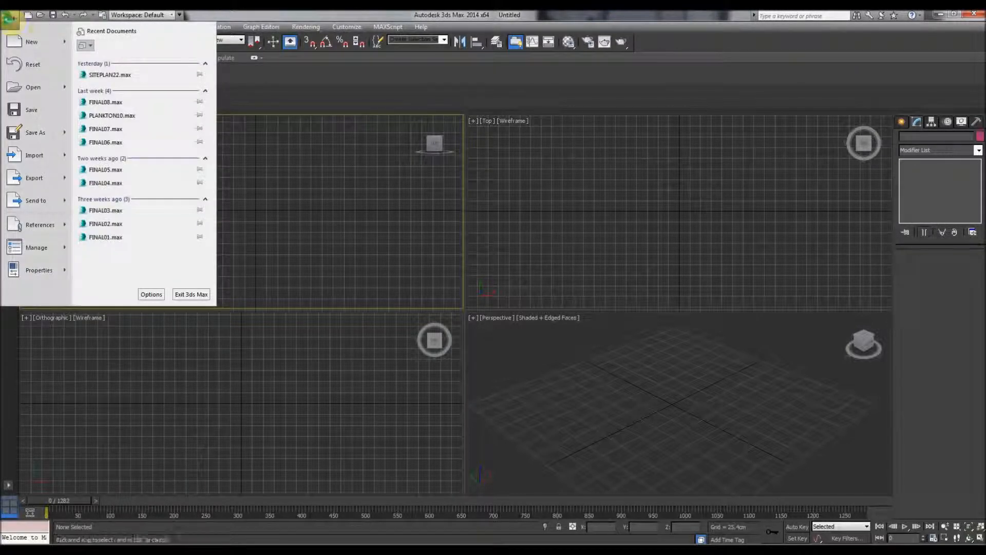
pyautogui.click(26, 112)
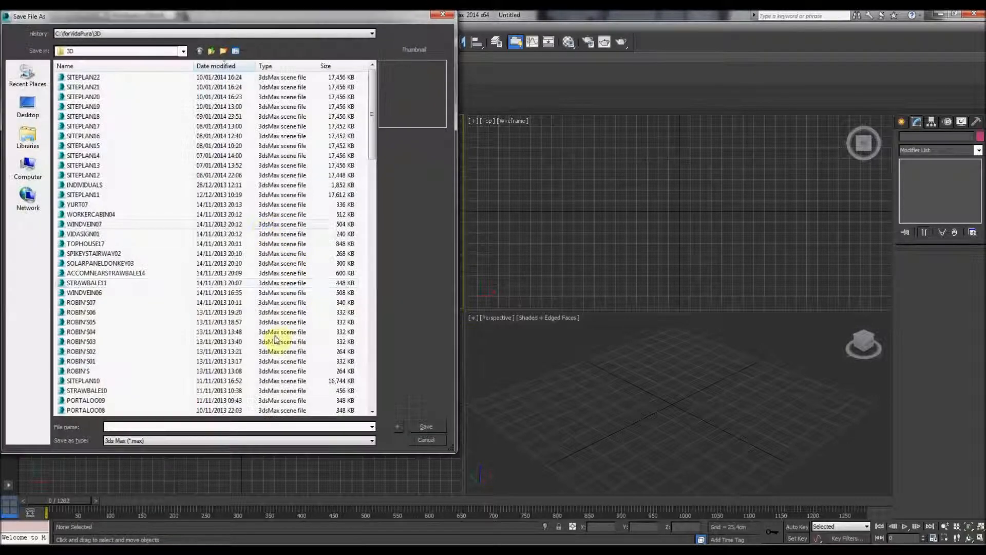
pyautogui.click(192, 427)
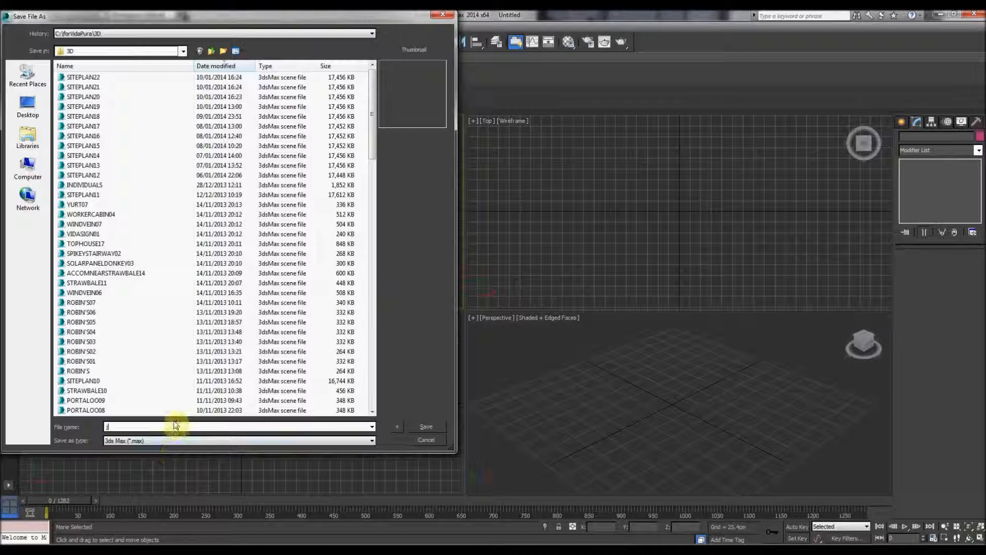
pyautogui.click(442, 14)
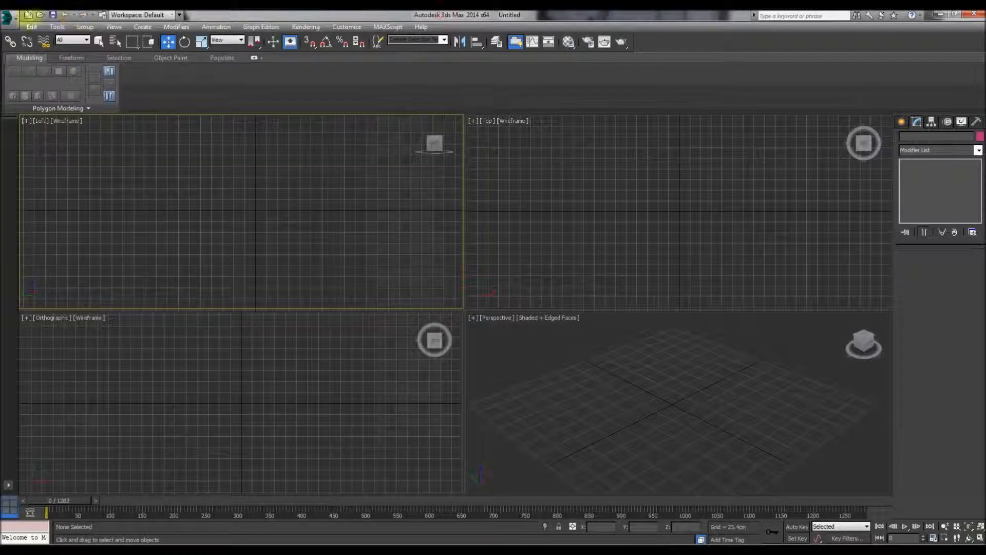
# Save the untitled scene in the 3D folder under the name BLABLABLA.
pyautogui.click(7, 18)
pyautogui.click(28, 106)
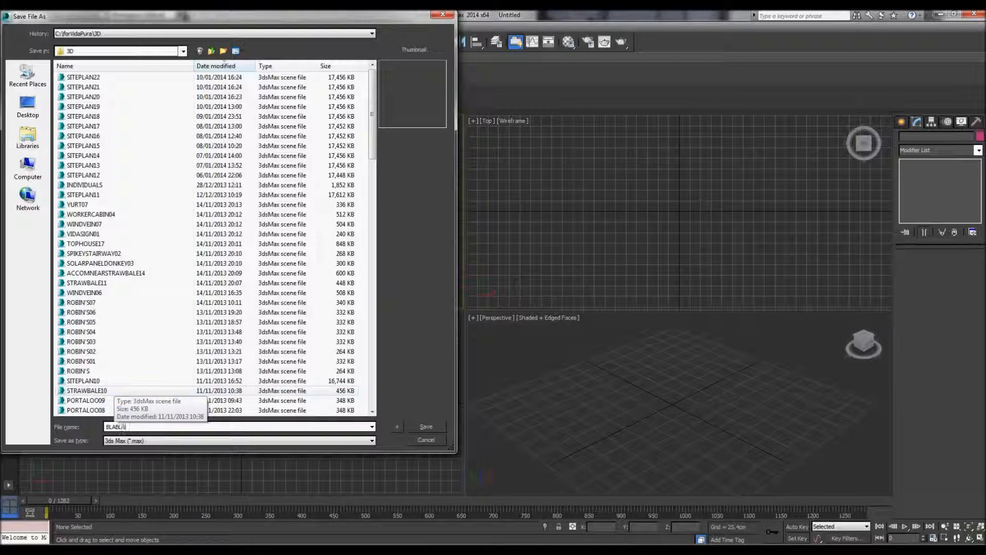
pyautogui.press('Return')
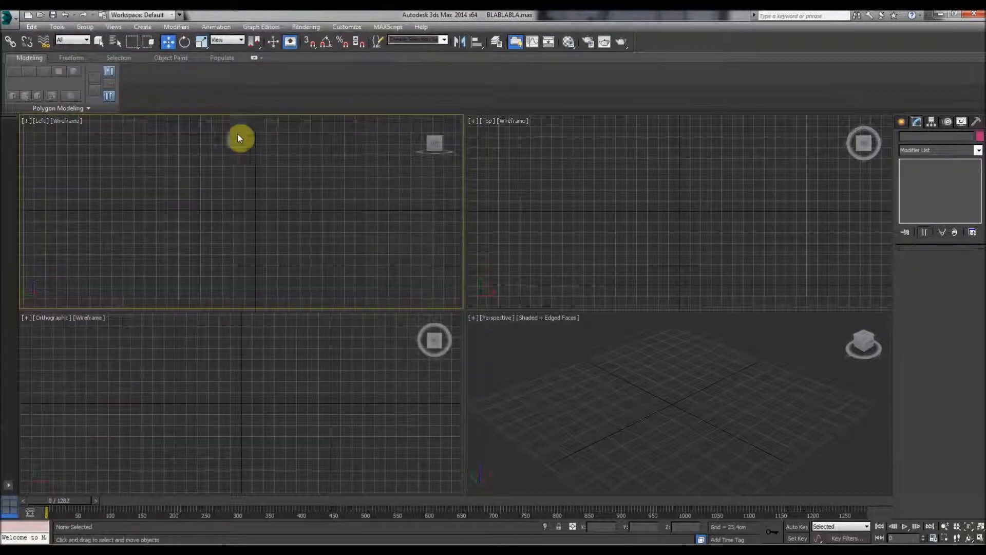
# Save the scene as the next numbered version, BLABLABLA01, in the same folder.
pyautogui.click(8, 18)
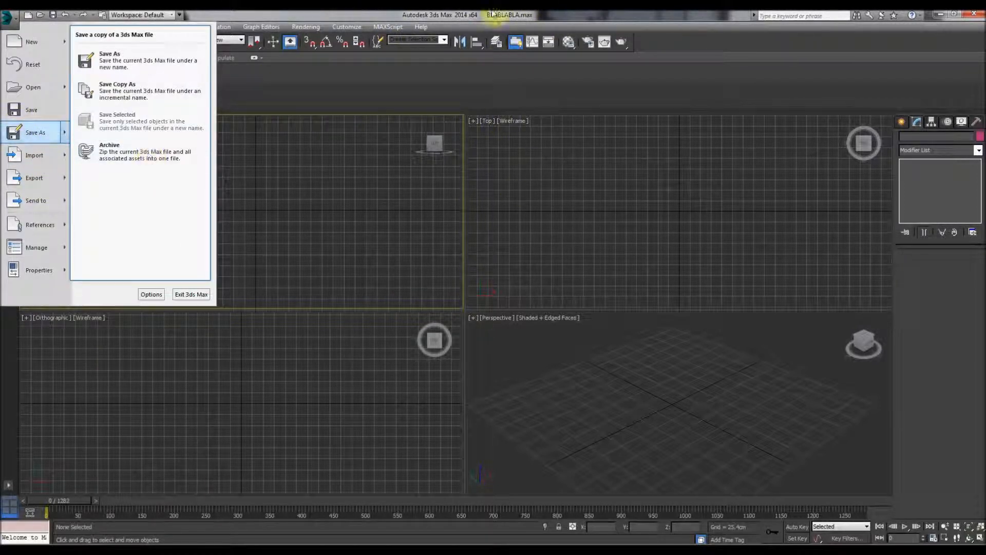
pyautogui.click(495, 16)
pyautogui.click(7, 18)
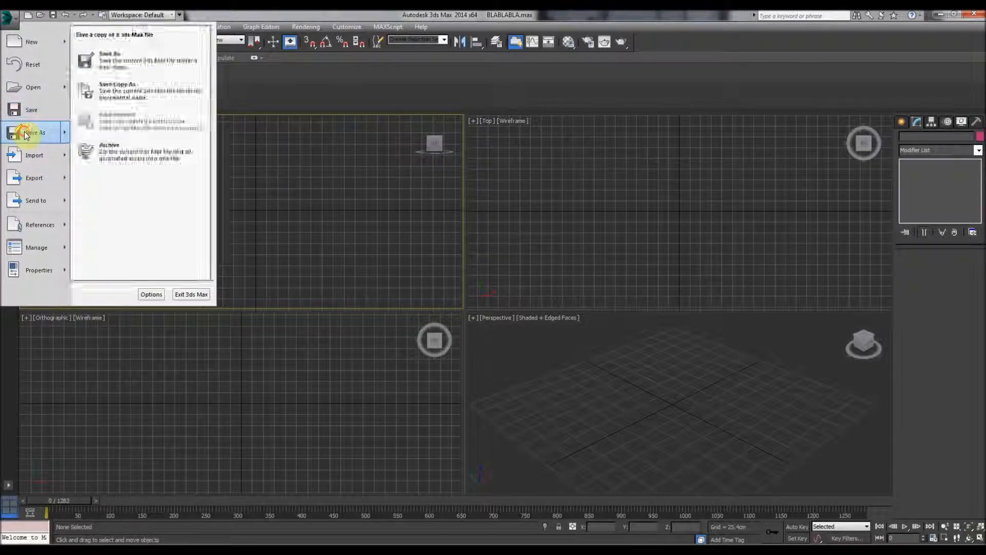
pyautogui.click(23, 131)
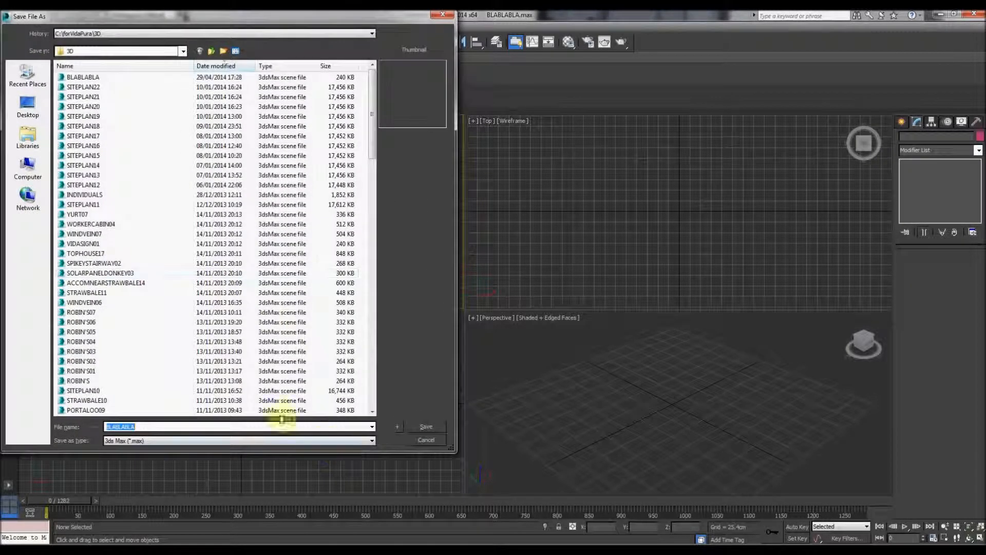
pyautogui.click(411, 426)
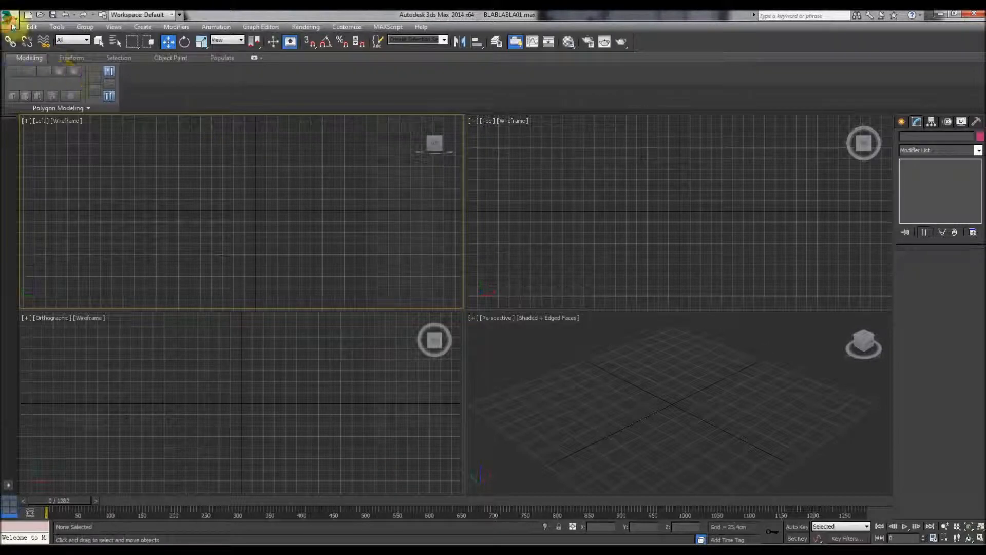
# Check the saved scene versions in the 3D folder without saving another one.
pyautogui.click(9, 18)
pyautogui.click(36, 133)
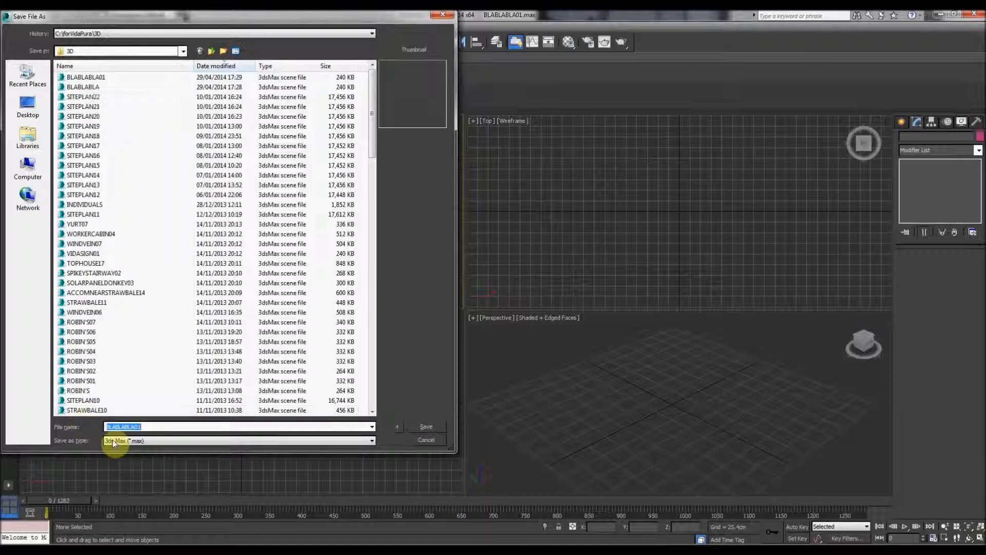
pyautogui.click(423, 440)
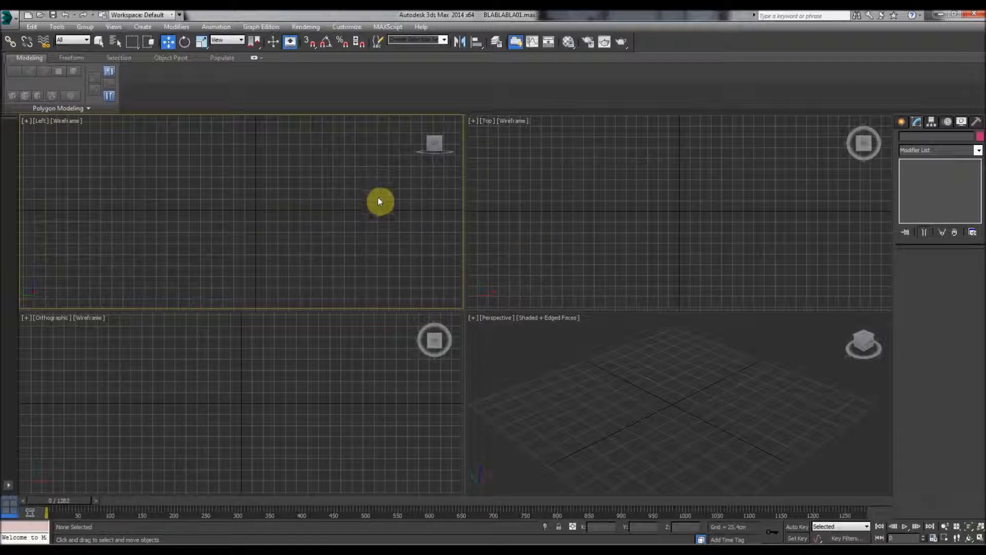
pyautogui.click(497, 188)
pyautogui.click(544, 444)
pyautogui.click(189, 393)
pyautogui.click(152, 189)
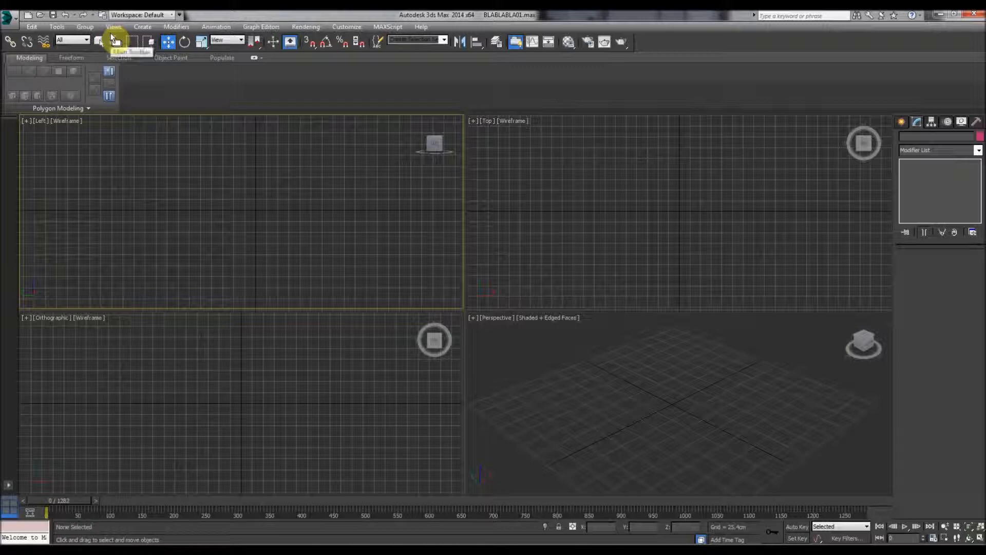
pyautogui.click(8, 19)
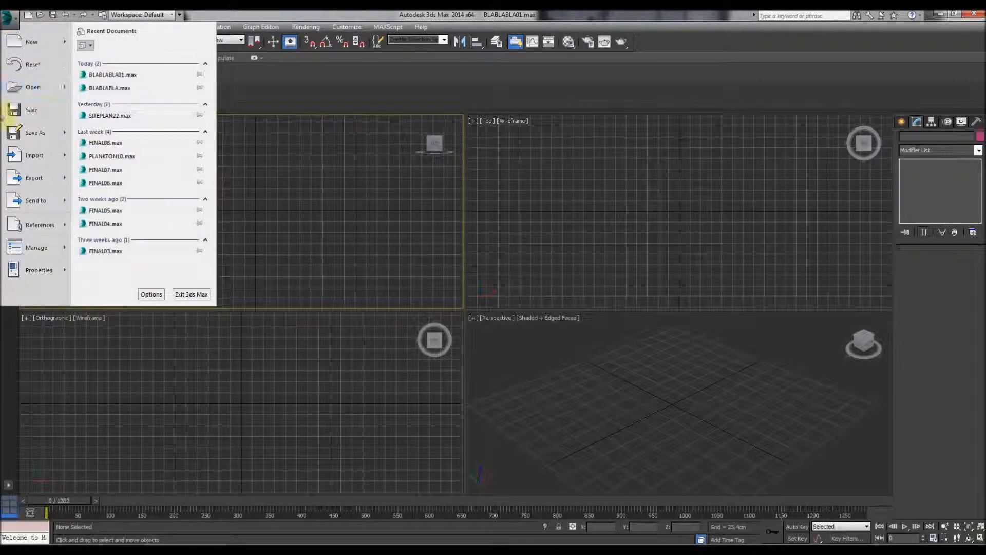
pyautogui.click(8, 19)
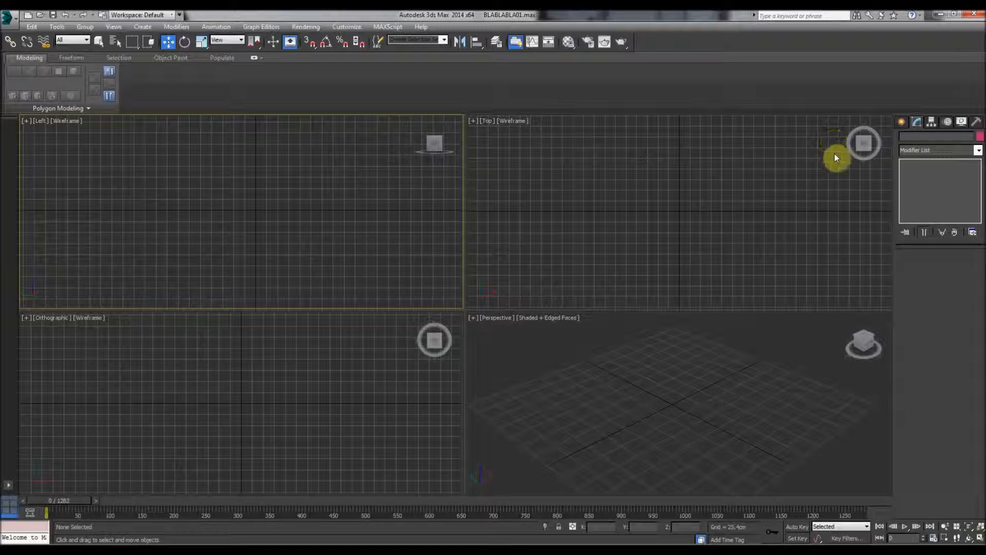
# Go through the create, modify, hierarchy, motion, display and utility tool groups, ending on the standard primitives.
pyautogui.click(903, 122)
pyautogui.click(917, 122)
pyautogui.click(931, 122)
pyautogui.click(947, 122)
pyautogui.click(961, 122)
pyautogui.click(976, 123)
pyautogui.click(903, 122)
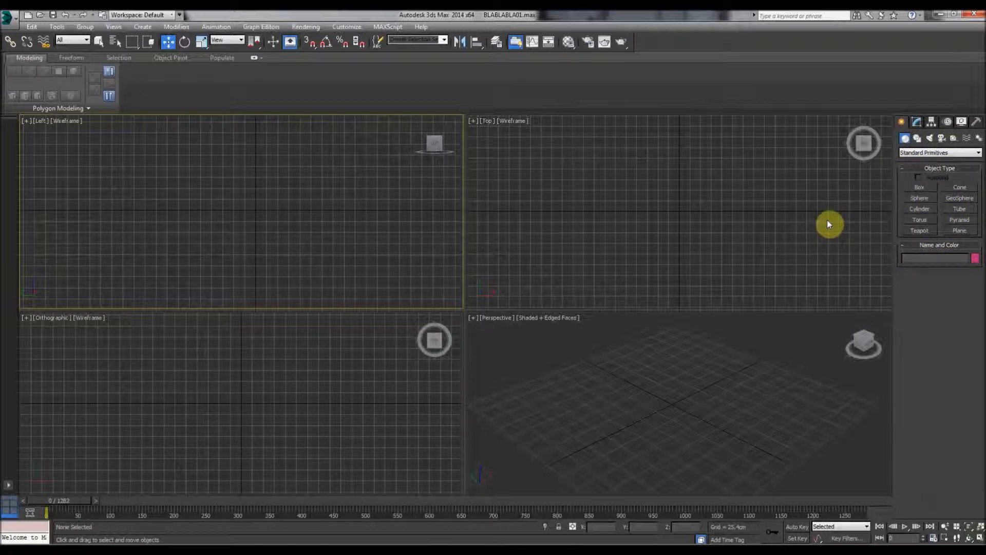
# Switch the active view repeatedly between the Top, Left, Orthographic and Perspective viewports.
pyautogui.click(693, 169)
pyautogui.click(235, 193)
pyautogui.click(284, 361)
pyautogui.click(297, 203)
pyautogui.click(493, 221)
pyautogui.click(606, 368)
pyautogui.click(225, 382)
pyautogui.click(230, 237)
pyautogui.click(556, 216)
pyautogui.click(590, 363)
pyautogui.click(190, 367)
pyautogui.click(187, 230)
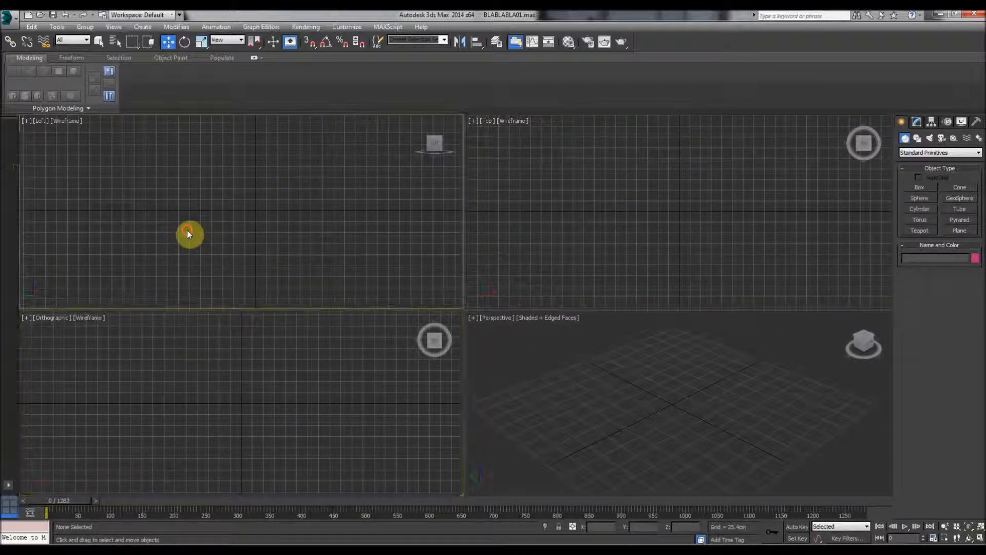
pyautogui.click(31, 120)
pyautogui.click(216, 410)
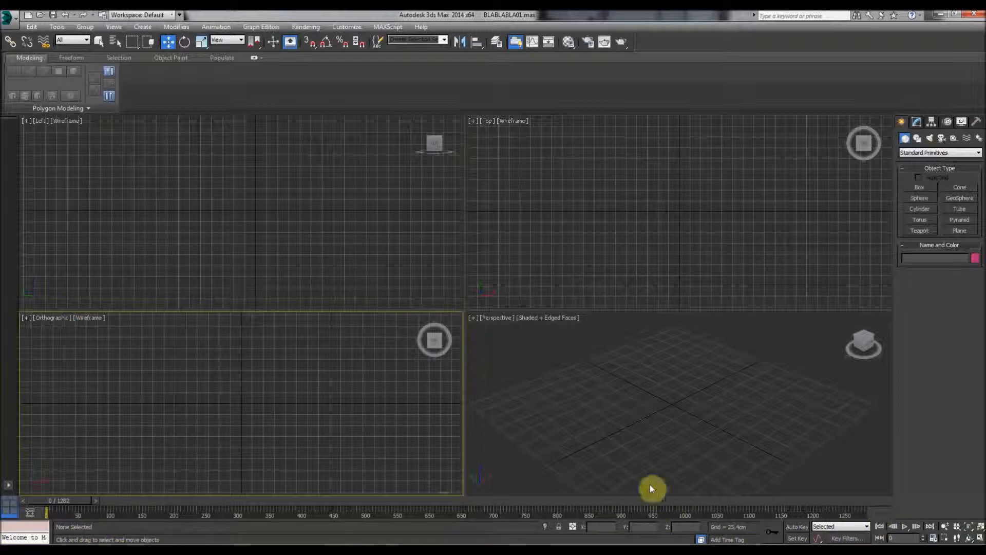
# Maximize the Left viewport and restore the four-viewport layout.
pyautogui.click(129, 254)
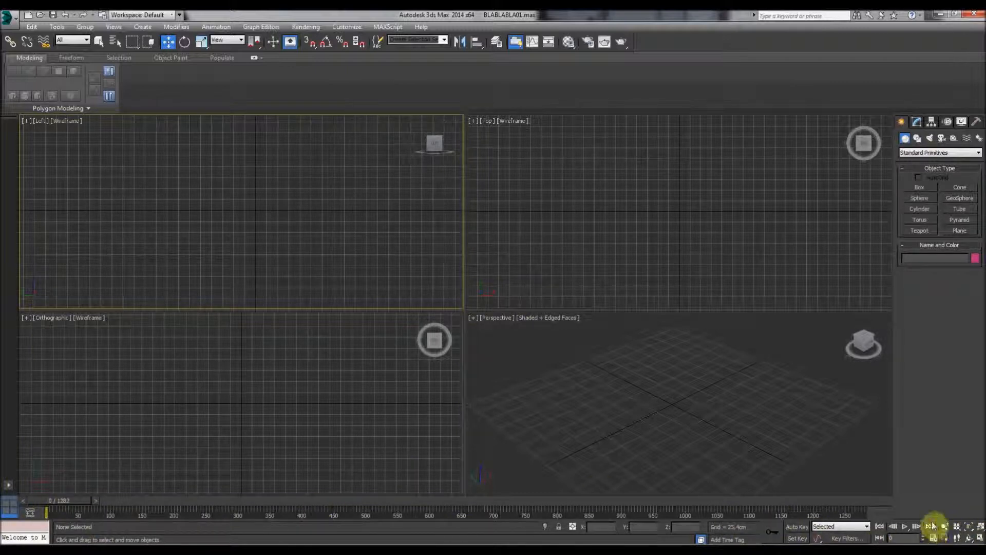
pyautogui.click(979, 537)
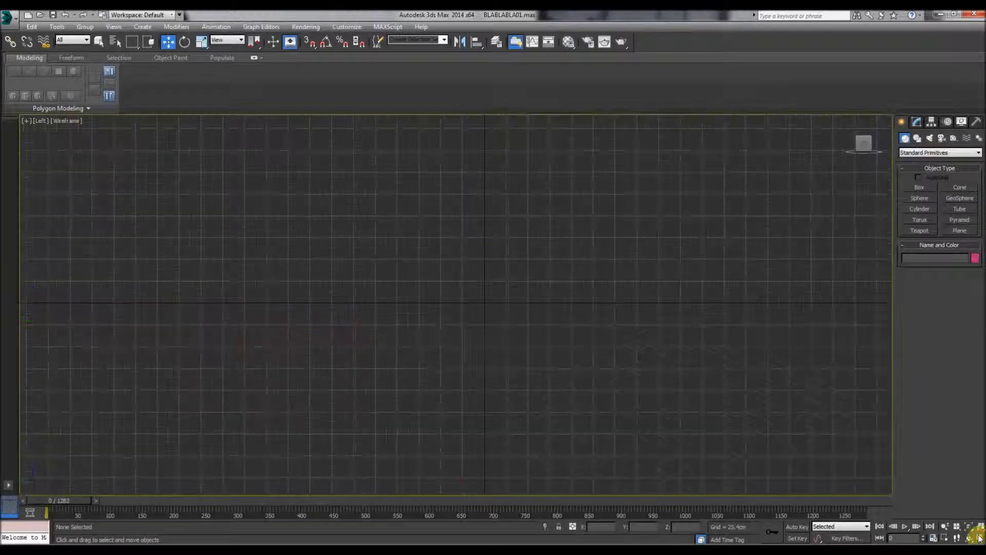
pyautogui.click(979, 538)
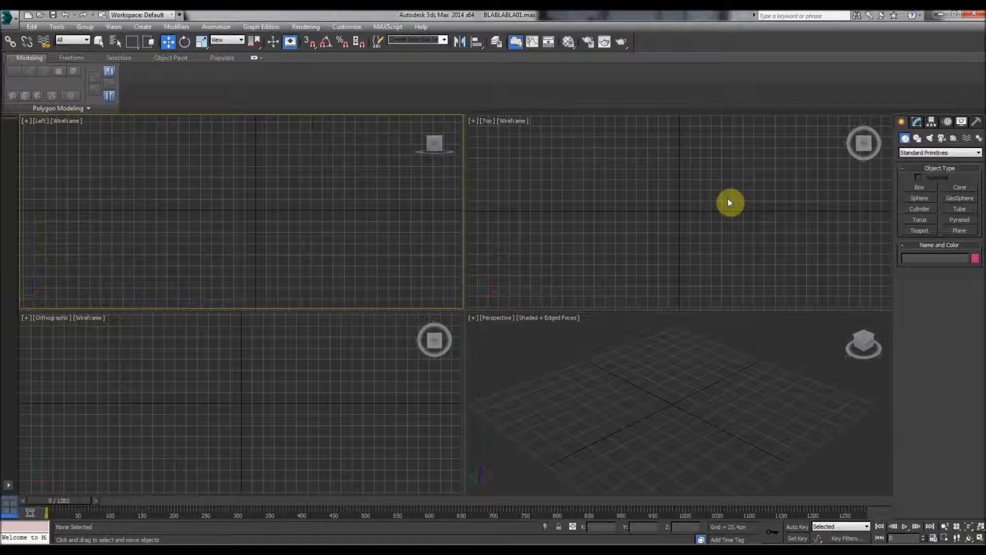
pyautogui.click(751, 184)
pyautogui.click(778, 390)
pyautogui.click(345, 459)
pyautogui.click(340, 256)
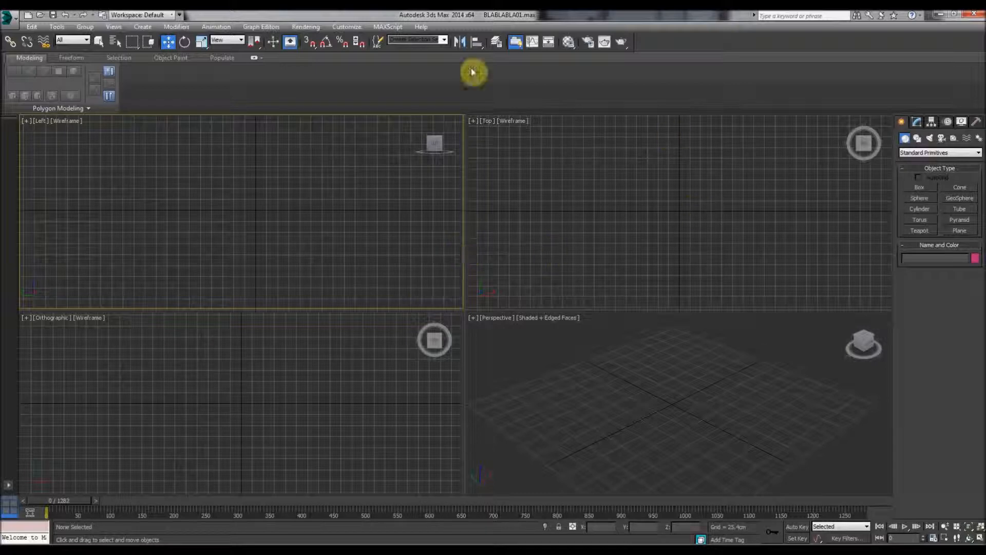
pyautogui.click(307, 27)
pyautogui.click(525, 233)
pyautogui.click(533, 239)
pyautogui.click(232, 240)
pyautogui.click(573, 233)
pyautogui.click(339, 242)
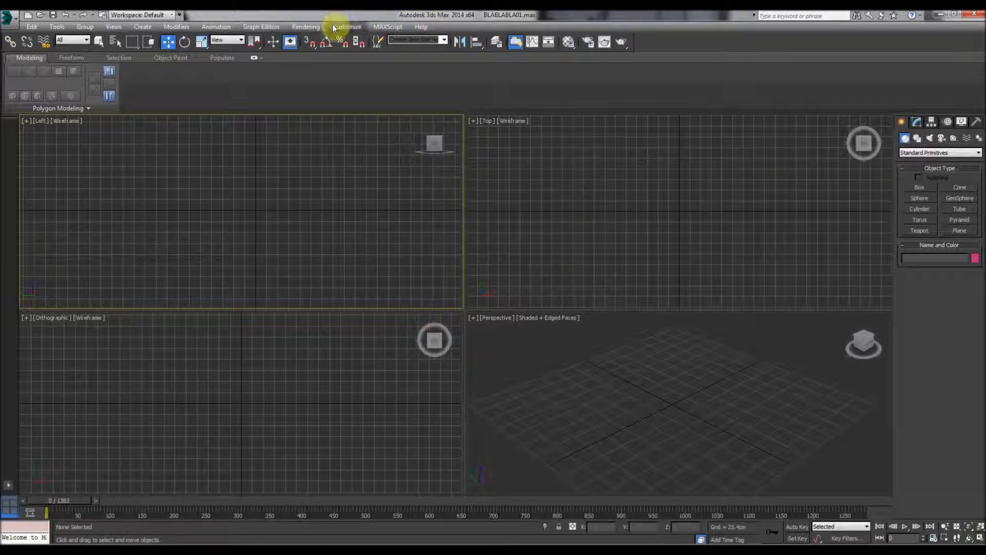
# Check the display unit scale in the units setup and its list of metric units, keeping Centimeters.
pyautogui.click(319, 28)
pyautogui.click(319, 29)
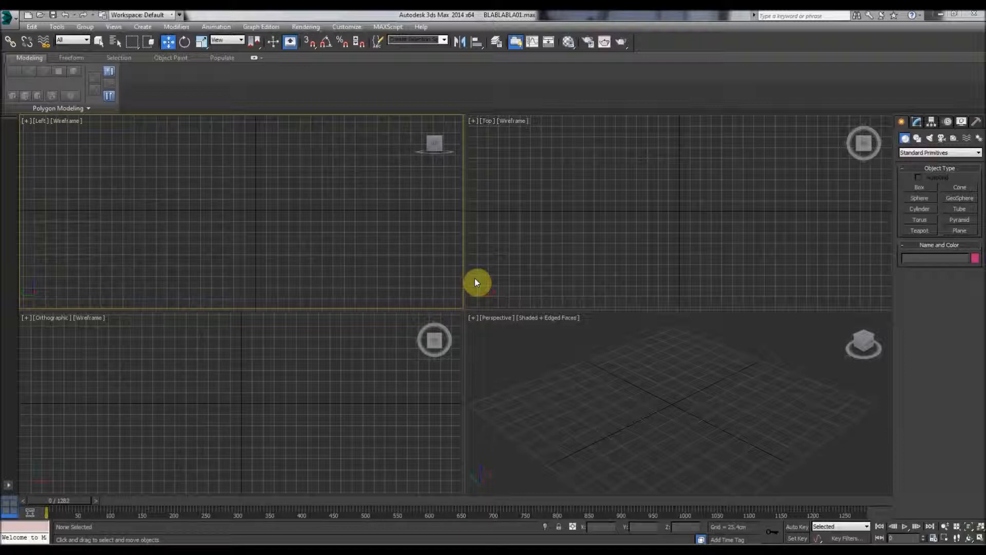
pyautogui.click(346, 27)
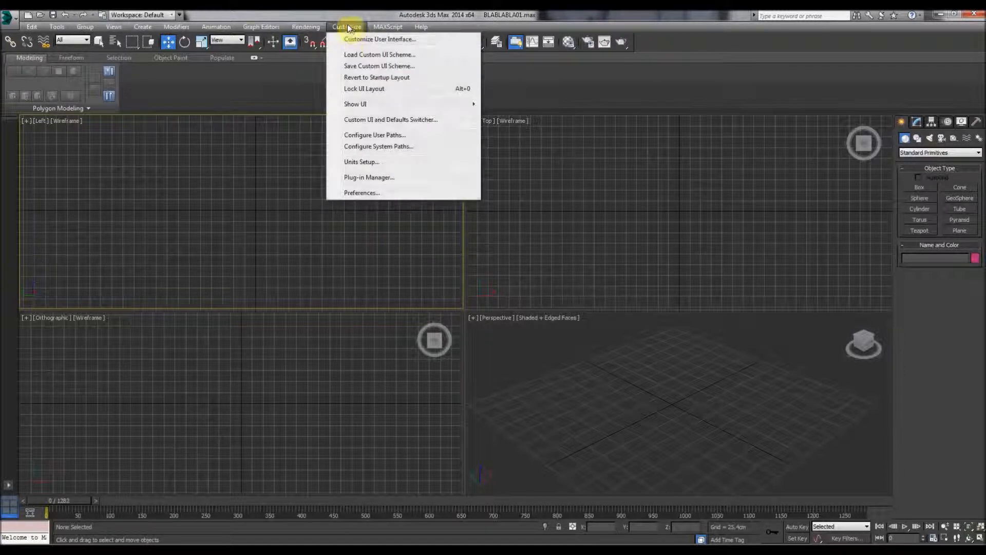
pyautogui.click(375, 159)
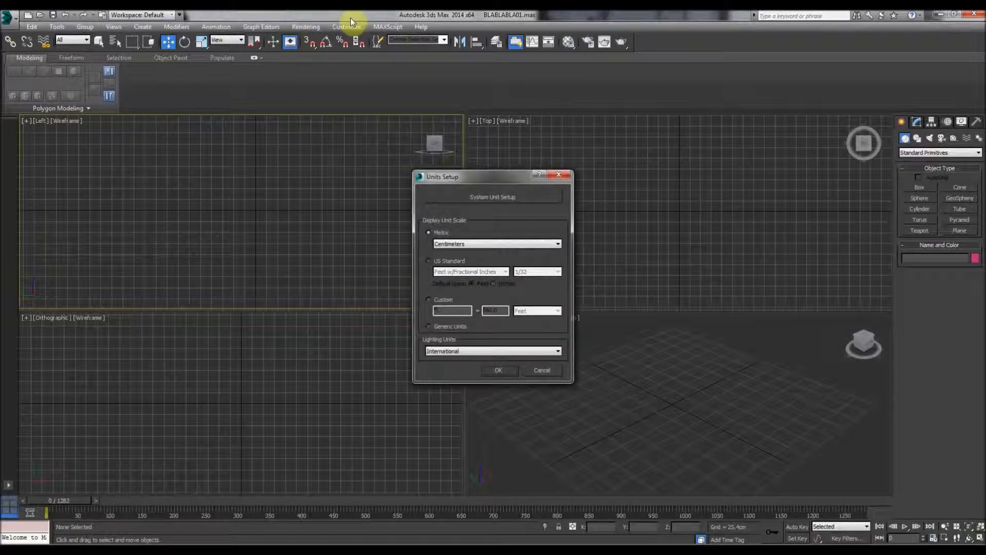
pyautogui.click(558, 175)
pyautogui.click(343, 30)
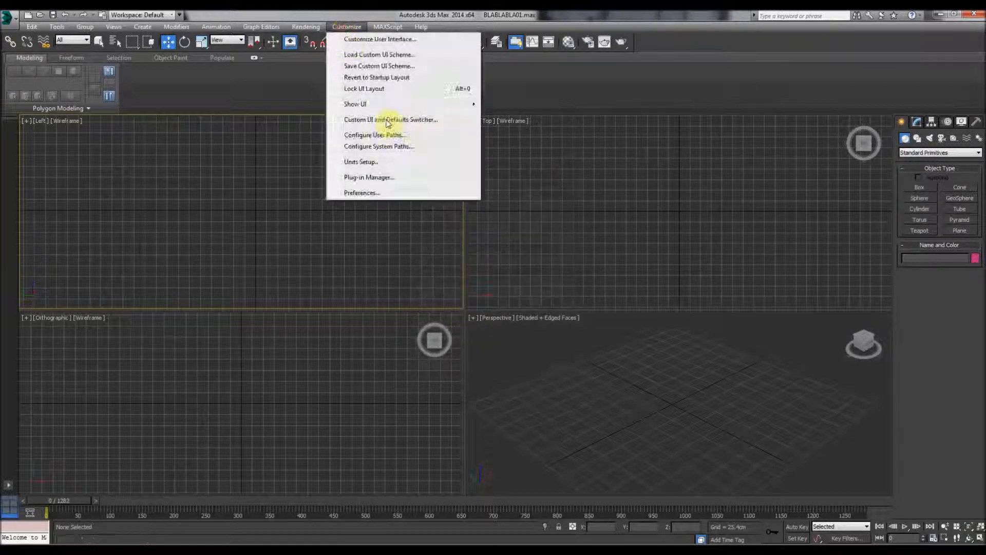
pyautogui.click(392, 159)
pyautogui.click(454, 246)
pyautogui.click(461, 242)
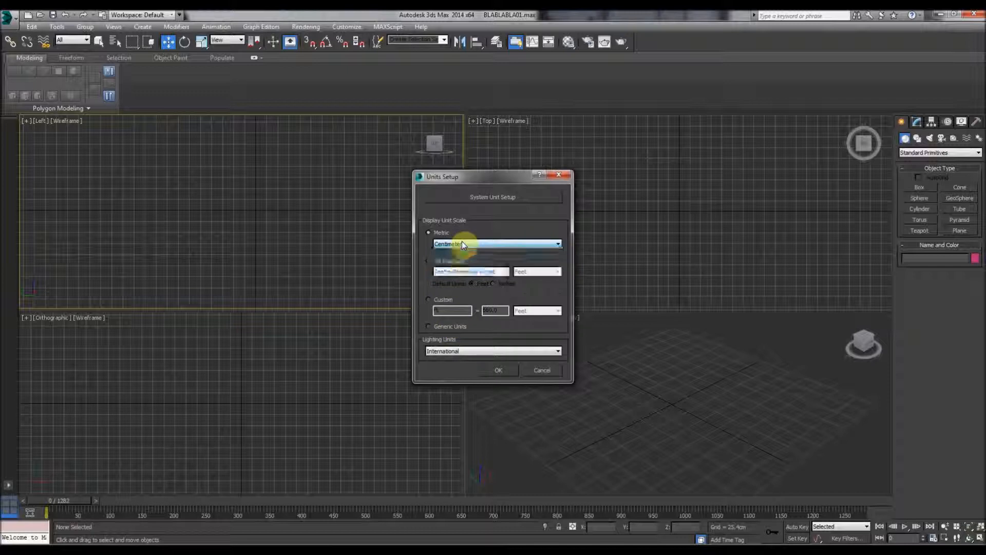
pyautogui.click(559, 174)
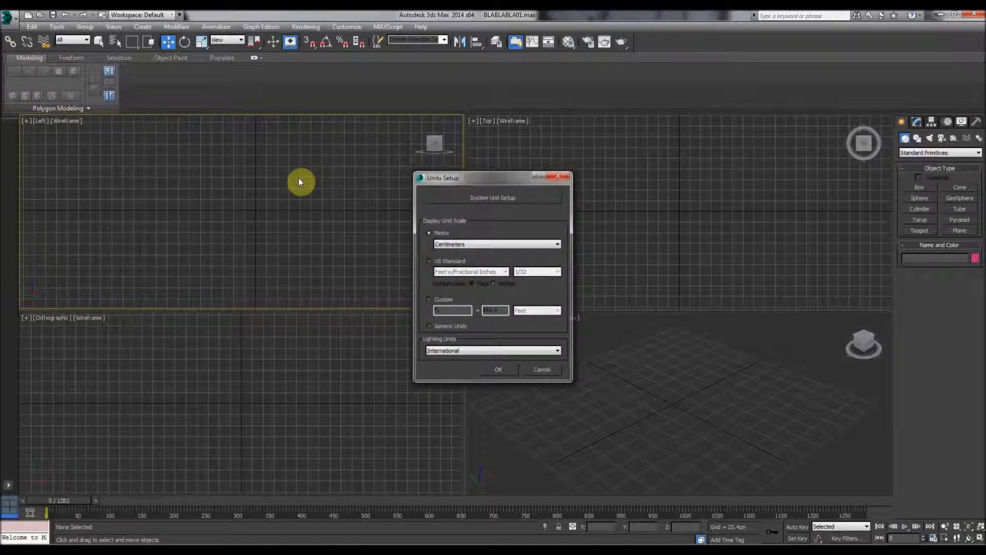
# Resize the four viewports by moving their shared corner around, ending with larger Orthographic and Perspective viewports.
pyautogui.scroll(3, 267, 183)
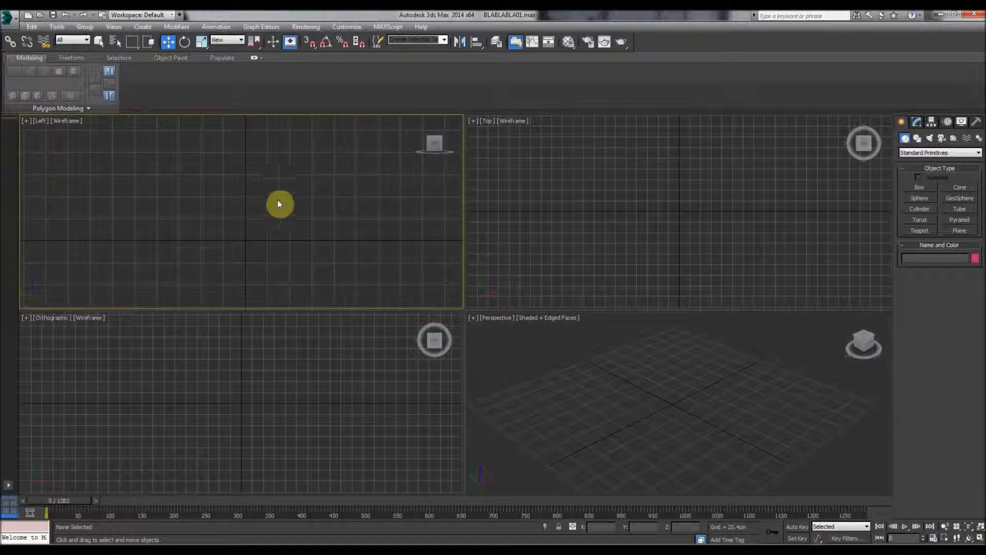
pyautogui.scroll(-4, 284, 189)
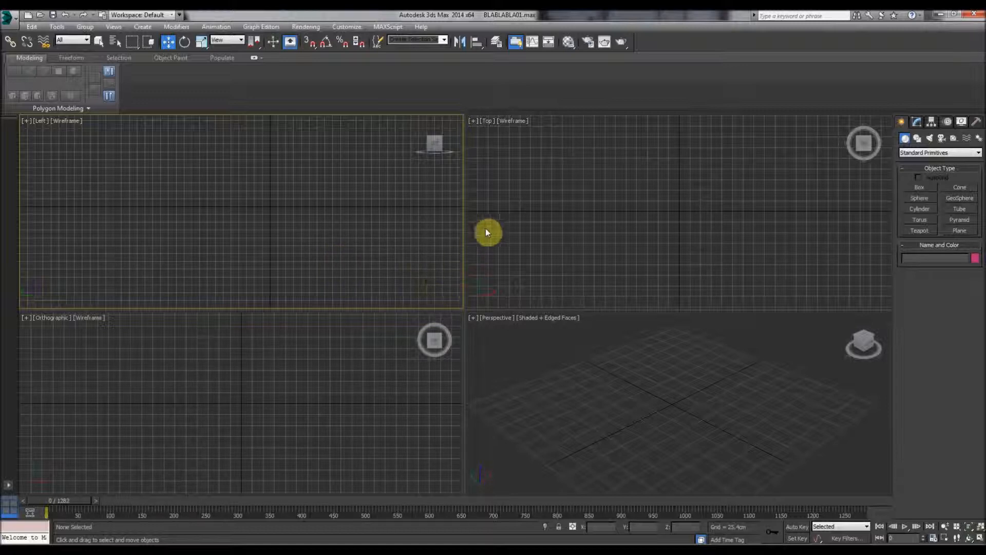
pyautogui.click(556, 165)
pyautogui.click(155, 199)
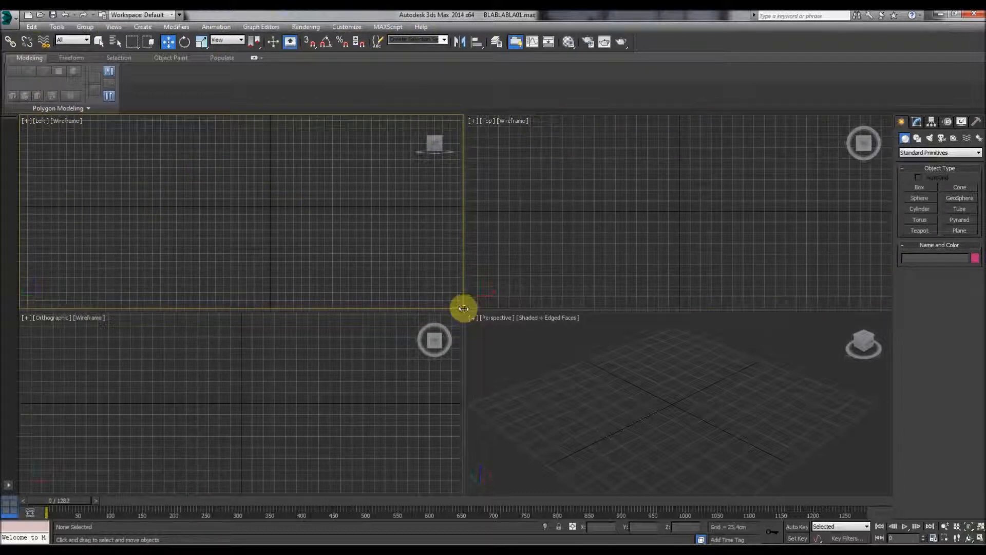
pyautogui.moveTo(190, 207); pyautogui.dragTo(770, 380)
pyautogui.moveTo(544, 379); pyautogui.dragTo(488, 389)
pyautogui.moveTo(566, 334); pyautogui.dragTo(435, 271)
# Activate the Orthographic, Perspective, Top and Left viewports in turn.
pyautogui.click(130, 357)
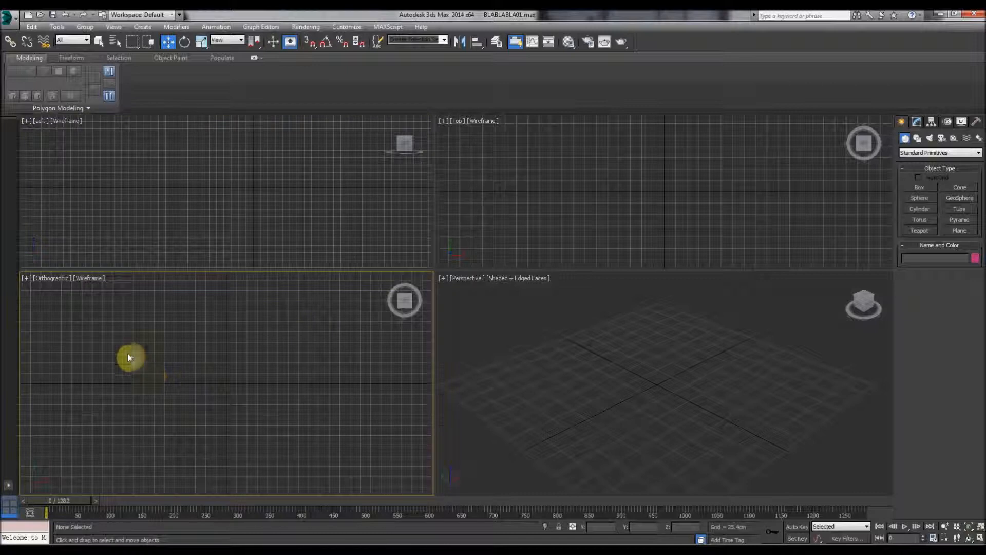
pyautogui.click(612, 348)
pyautogui.click(588, 152)
pyautogui.click(218, 202)
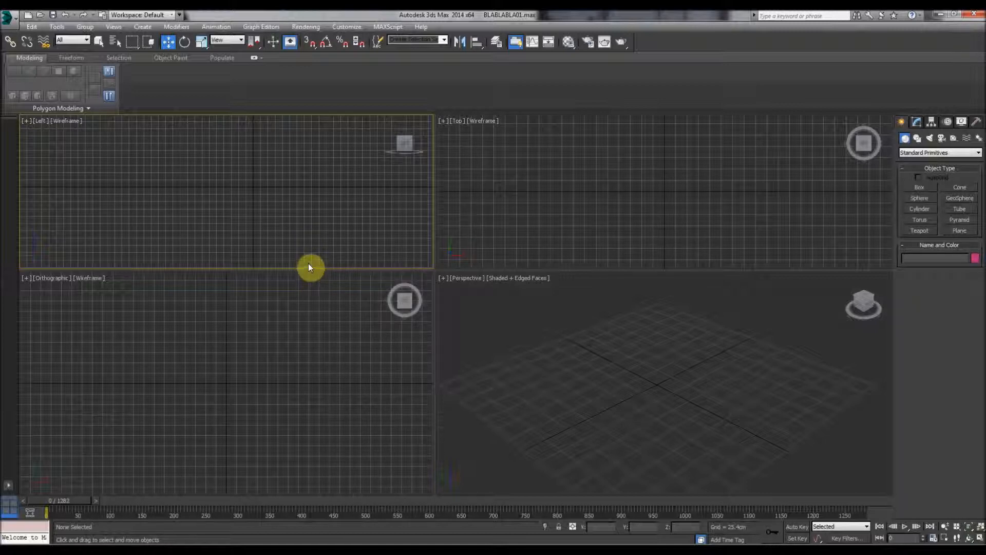
# Try several other viewport proportions by moving the horizontal divider and the corner shared by the four viewports.
pyautogui.moveTo(306, 271); pyautogui.dragTo(368, 252)
pyautogui.moveTo(518, 228); pyautogui.dragTo(542, 254)
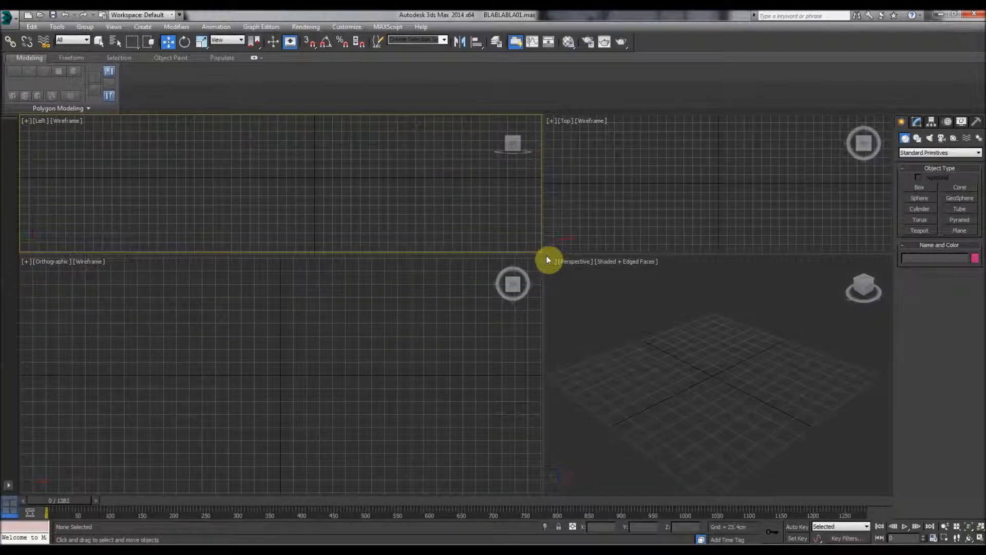
pyautogui.moveTo(401, 306); pyautogui.dragTo(234, 389)
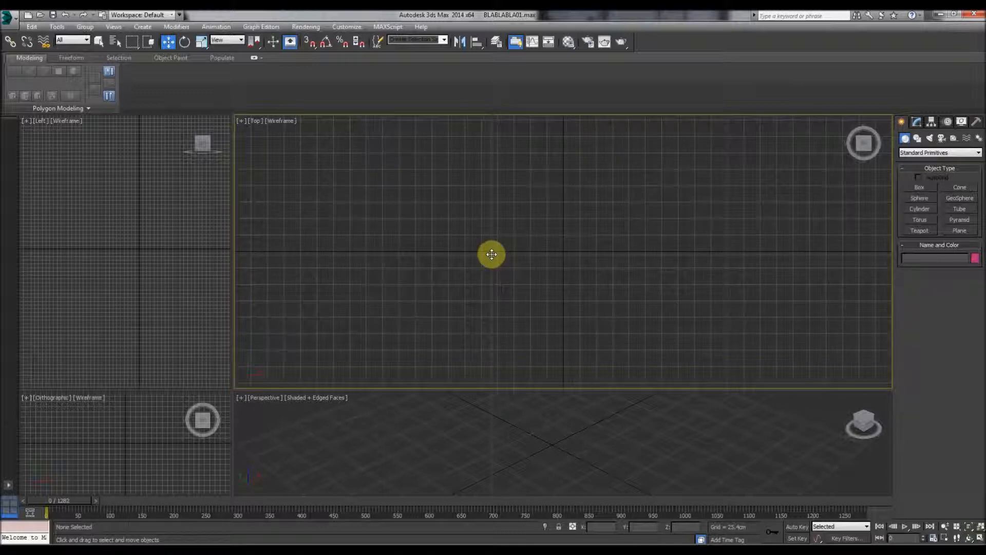
pyautogui.moveTo(492, 254); pyautogui.dragTo(491, 254)
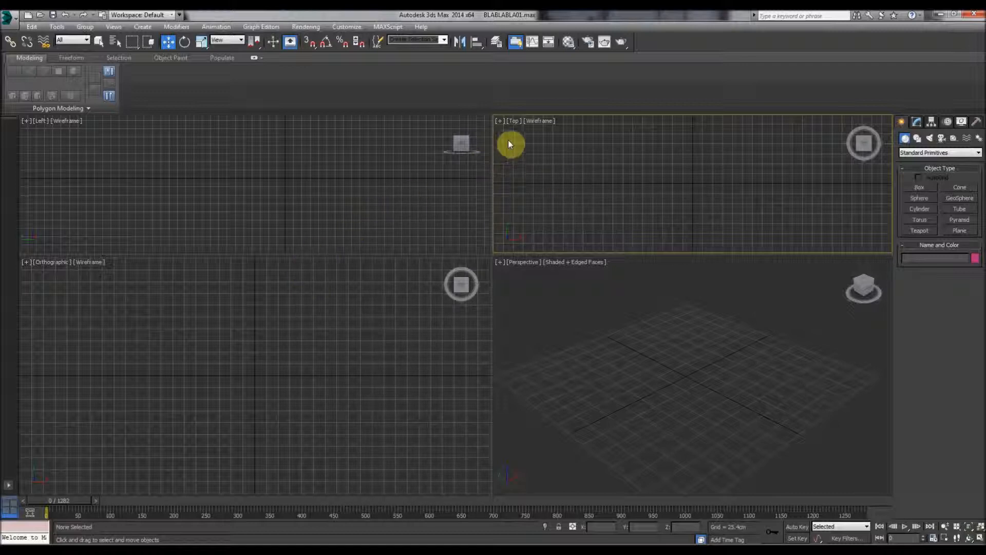
# Look through the view choices for the Top viewport, and enlarge the Left and Top viewports by moving the shared corner.
pyautogui.click(511, 121)
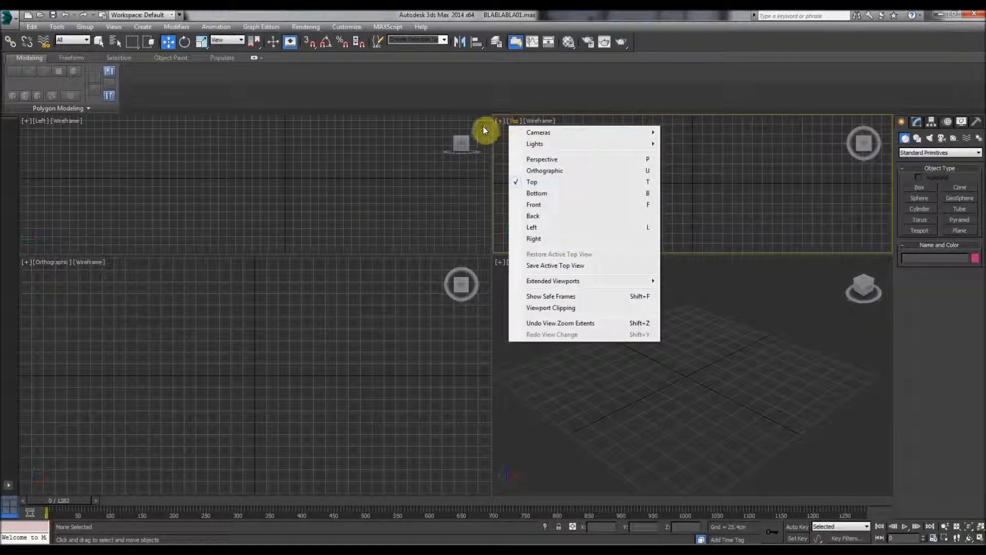
pyautogui.click(463, 137)
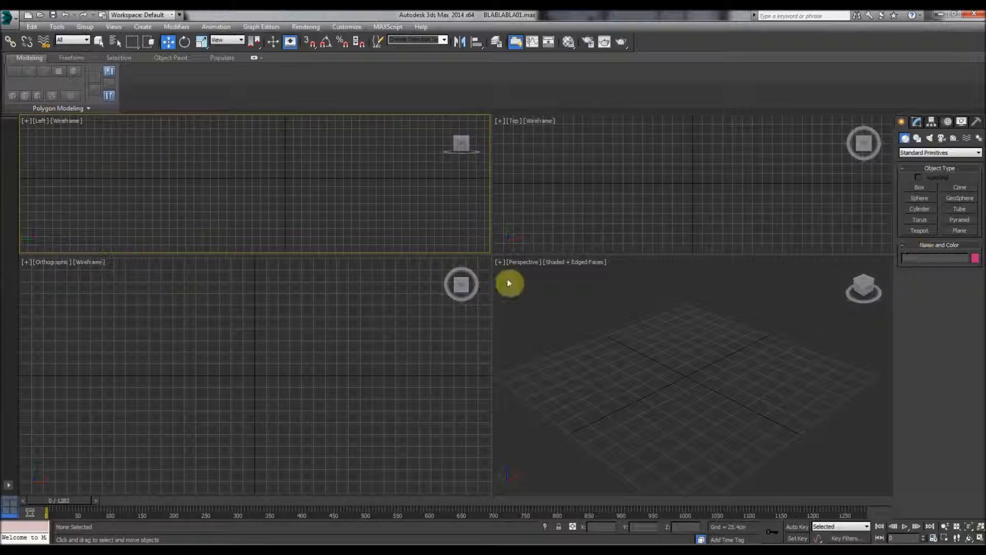
pyautogui.moveTo(491, 254); pyautogui.dragTo(474, 336)
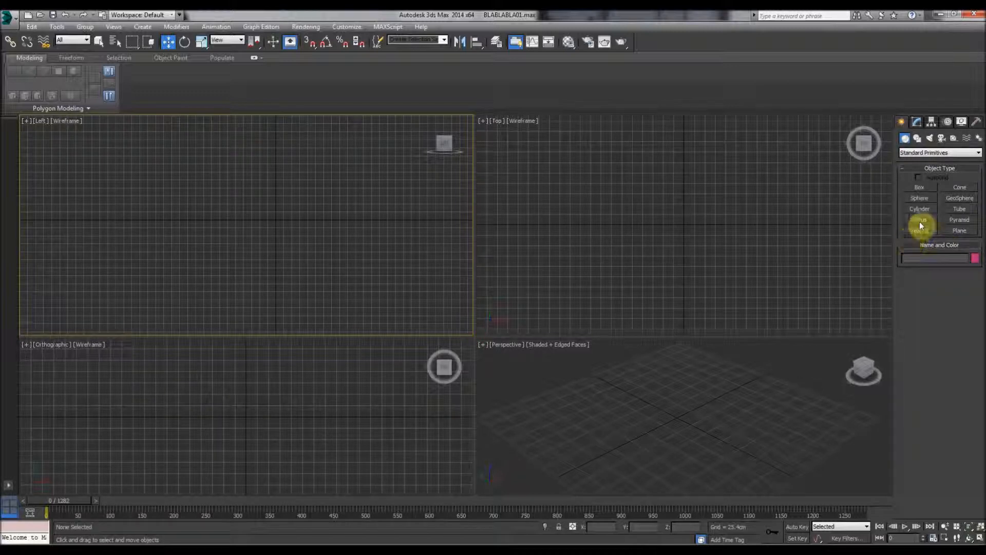
# Create a box in the Left viewport, about 335 cm long, 349 cm wide and 250 cm high.
pyautogui.click(920, 188)
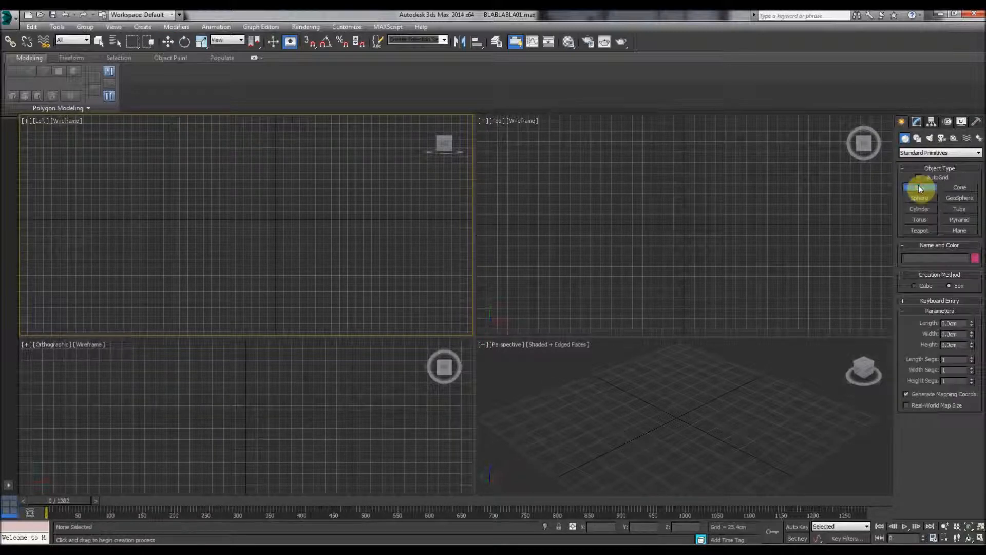
pyautogui.click(917, 121)
pyautogui.click(903, 121)
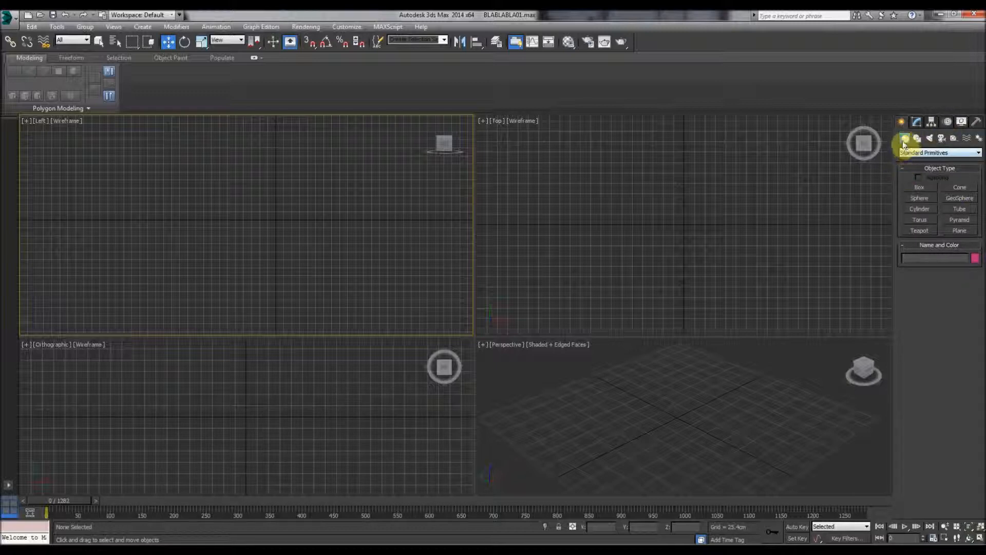
pyautogui.click(928, 189)
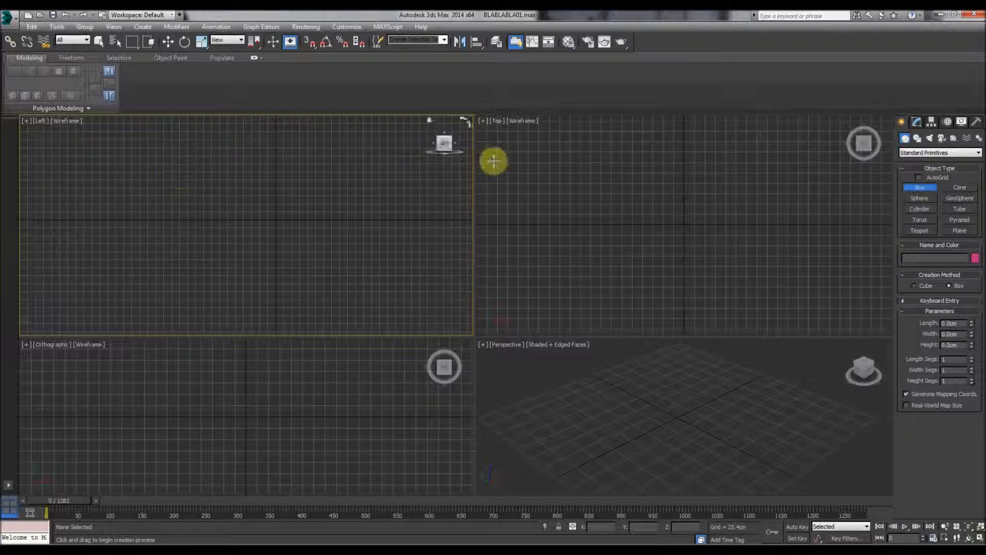
pyautogui.moveTo(187, 171); pyautogui.dragTo(297, 276)
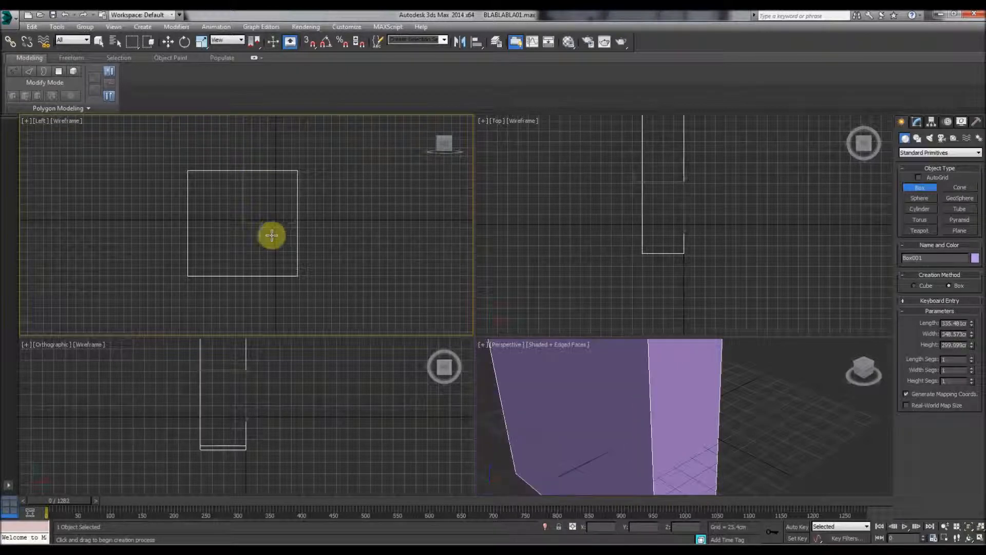
# Zoom around the box in the Perspective viewport and toggle that viewport between maximized and the four-viewport layout.
pyautogui.scroll(-5, 609, 360)
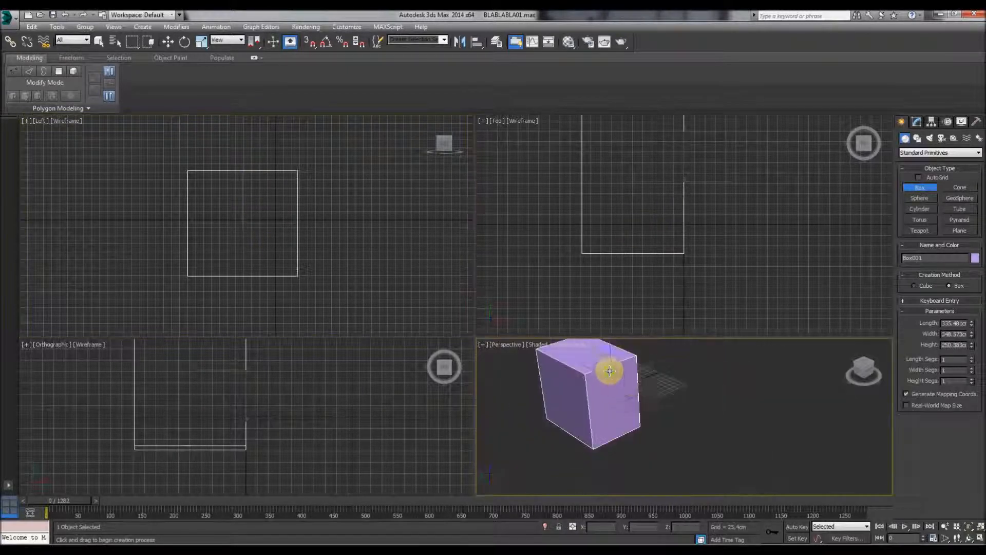
pyautogui.scroll(3, 660, 411)
pyautogui.scroll(-3, 654, 406)
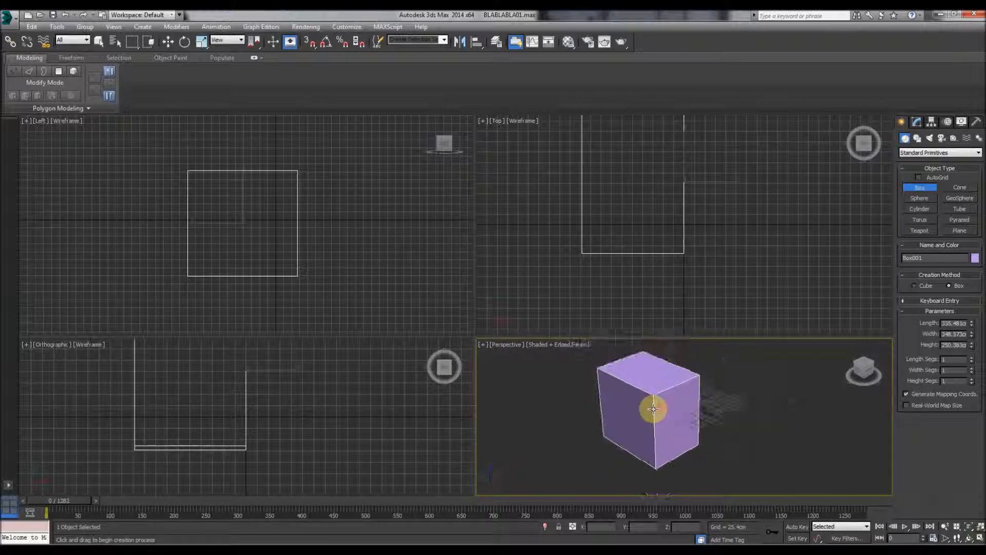
pyautogui.click(979, 537)
pyautogui.click(980, 537)
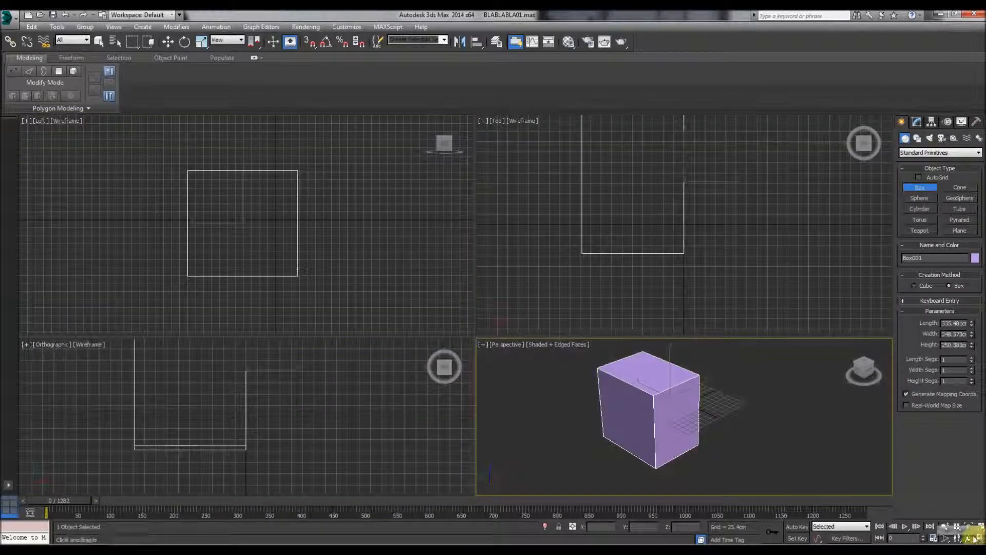
pyautogui.click(980, 537)
pyautogui.click(979, 538)
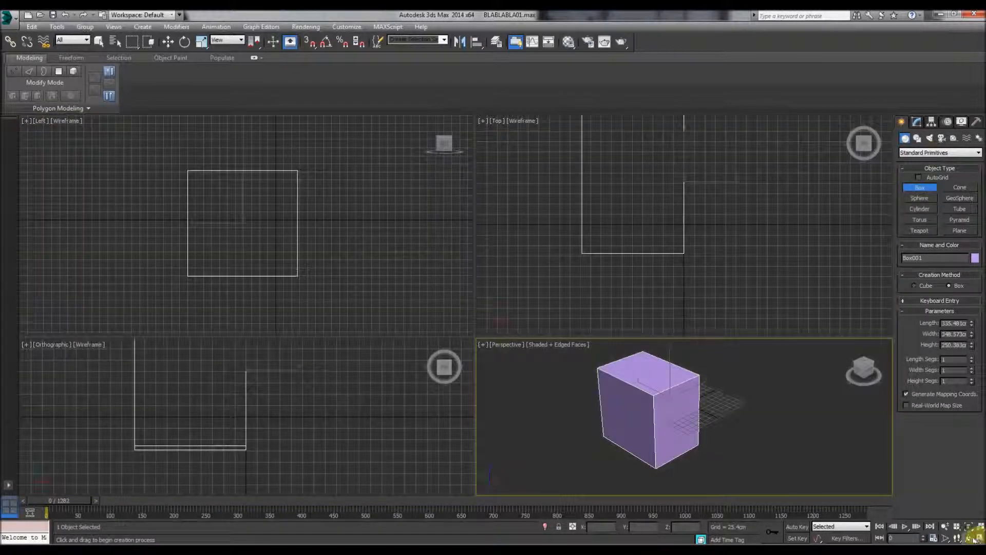
# Orbit around the box in the Perspective viewport and move around it with Walk Through.
pyautogui.click(970, 539)
pyautogui.moveTo(661, 440); pyautogui.dragTo(683, 469)
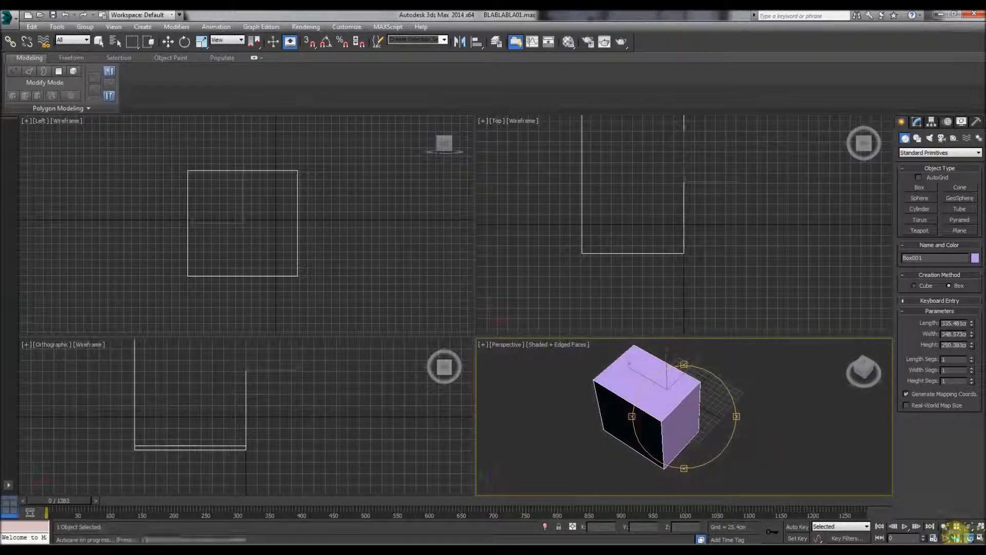
pyautogui.click(957, 537)
pyautogui.moveTo(674, 419); pyautogui.dragTo(668, 422)
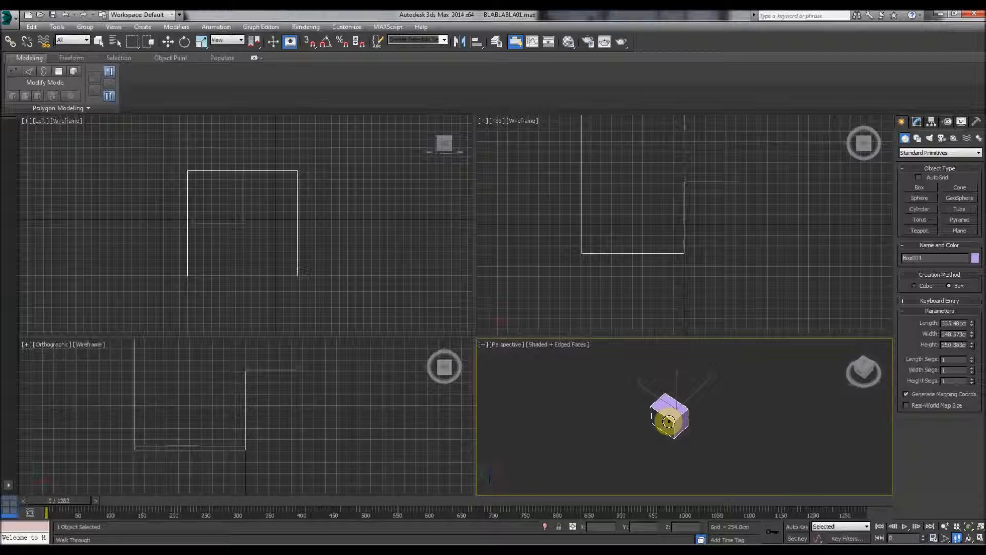
pyautogui.moveTo(669, 421); pyautogui.dragTo(660, 396)
pyautogui.press('Up')
pyautogui.press('Down')
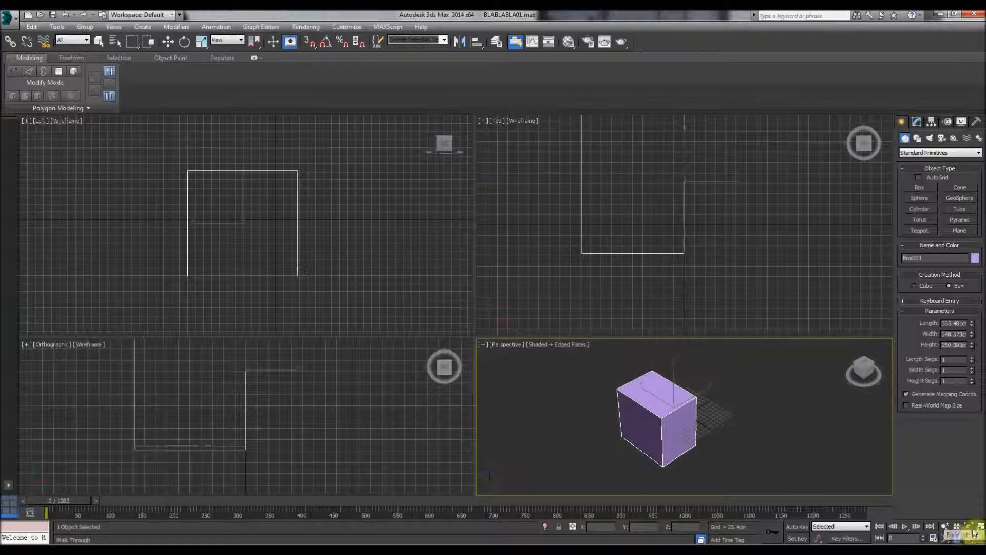
# Fit the box to its extents in all viewports and activate the Move tool.
pyautogui.click(981, 526)
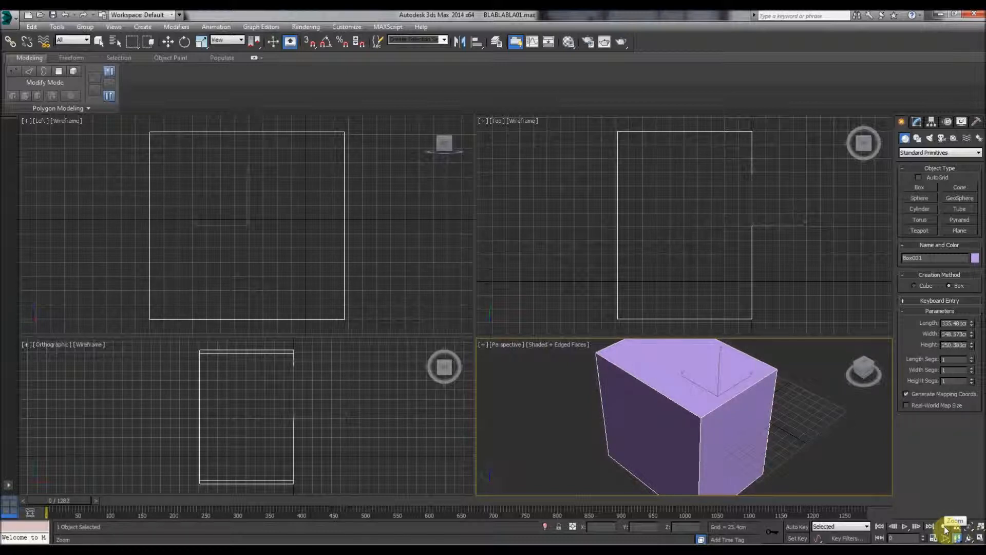
pyautogui.rightClick(255, 177)
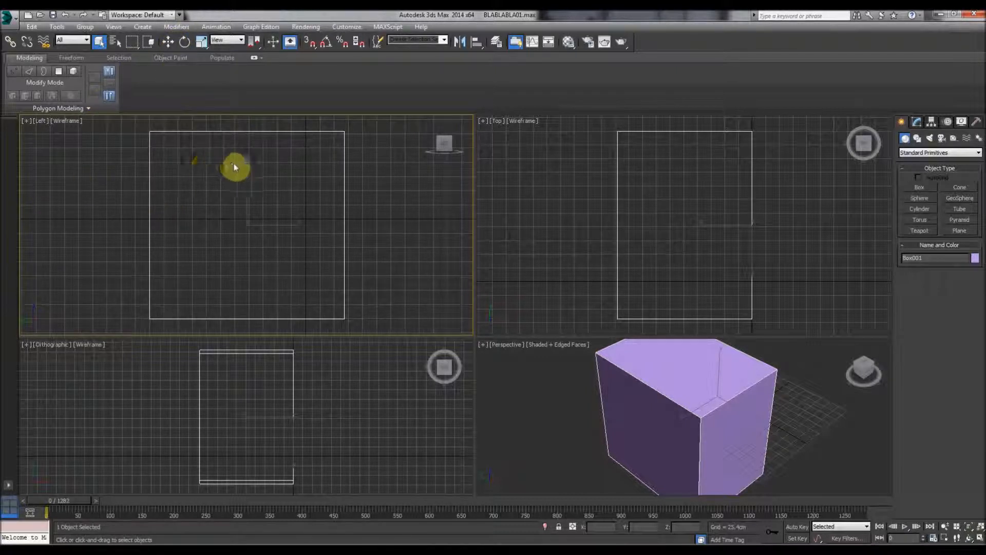
pyautogui.click(168, 41)
pyautogui.moveTo(165, 253); pyautogui.dragTo(139, 253, button='middle')
pyautogui.click(609, 386)
pyautogui.scroll(-3, 613, 380)
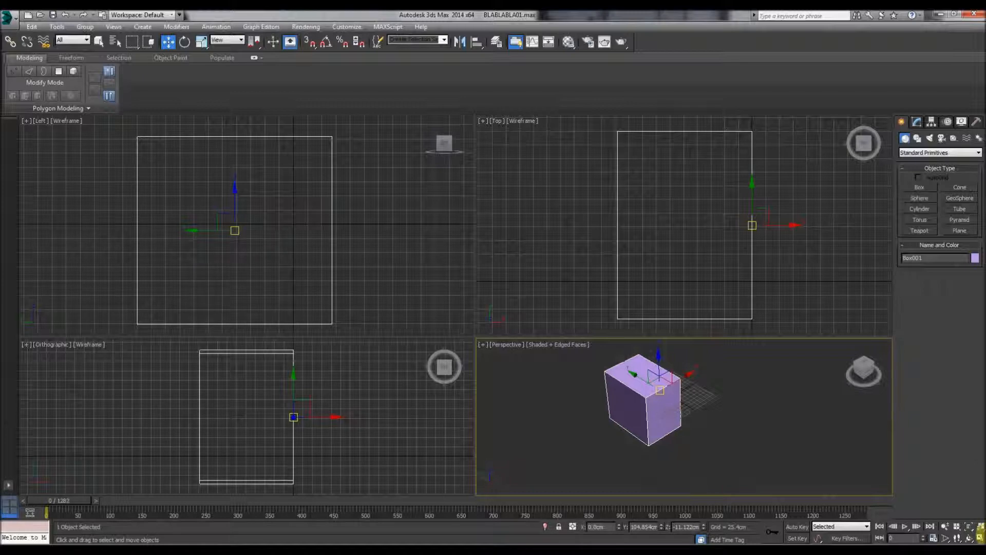
# Maximize the Perspective viewport and deselect the box.
pyautogui.click(980, 538)
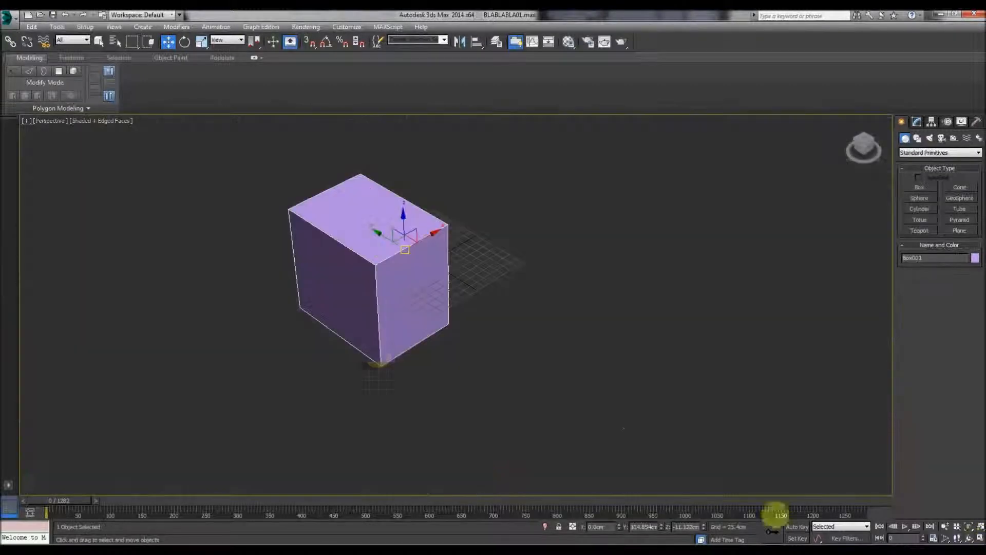
pyautogui.moveTo(284, 248); pyautogui.dragTo(359, 264, button='middle')
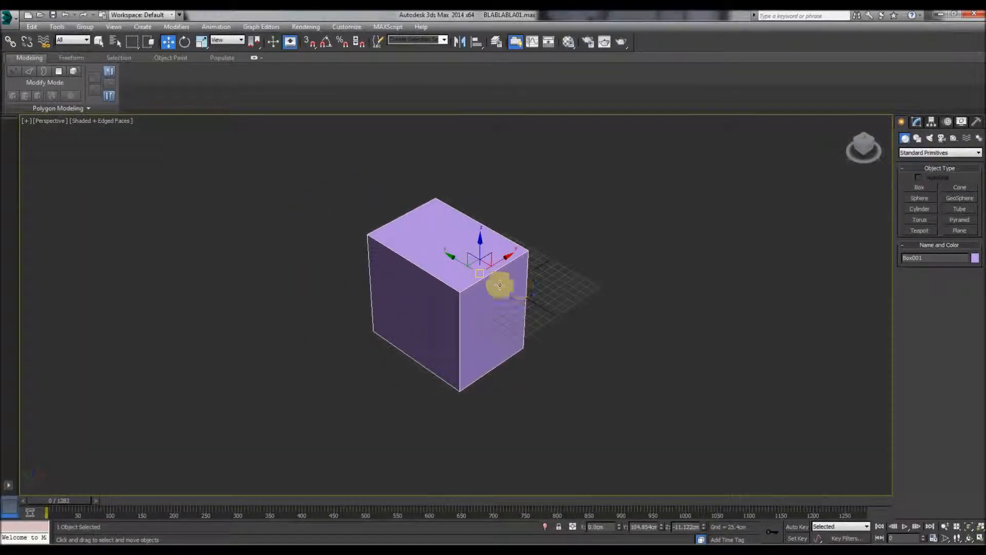
pyautogui.click(350, 238)
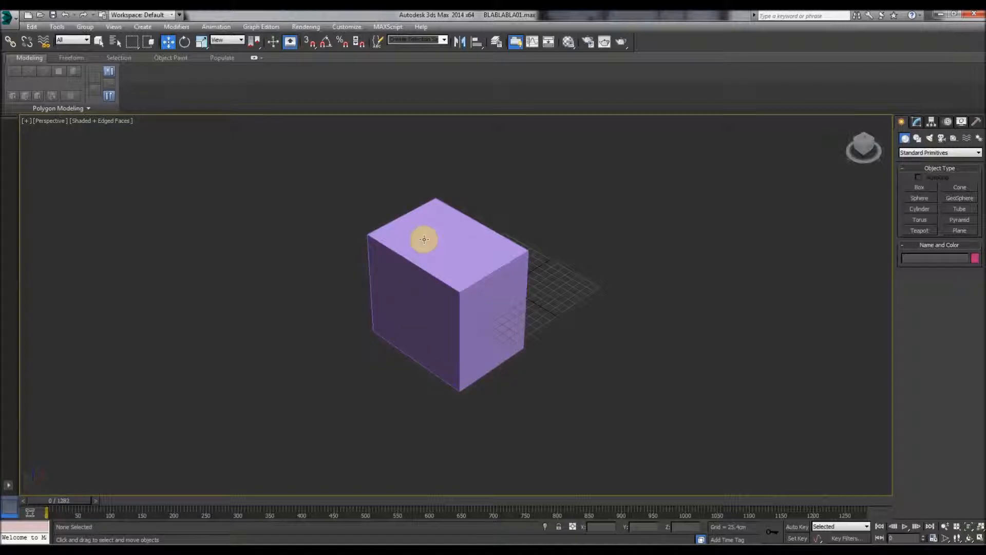
pyautogui.scroll(10, 480, 268)
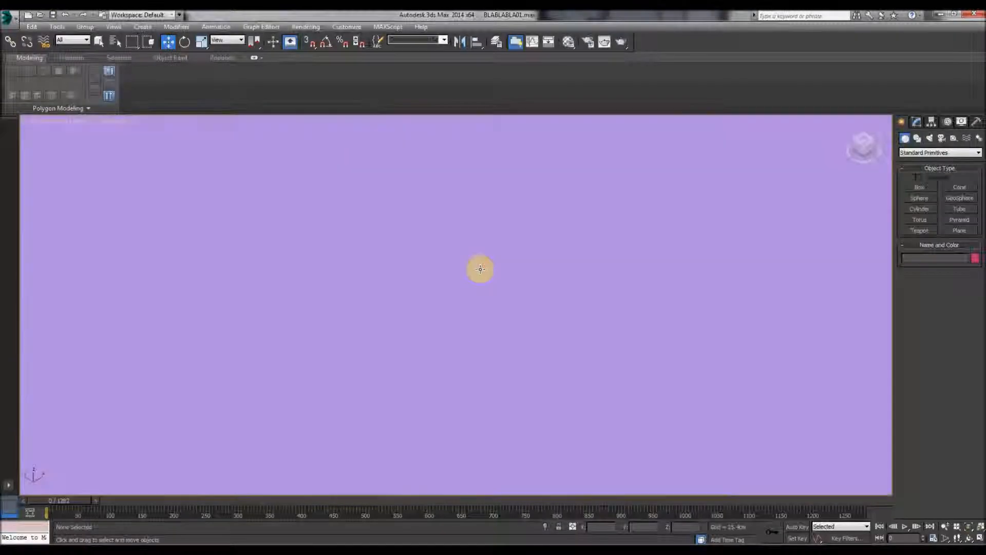
# Zoom out from the box and back in on it in the Perspective viewport.
pyautogui.scroll(-6, 479, 269)
pyautogui.scroll(-8, 480, 272)
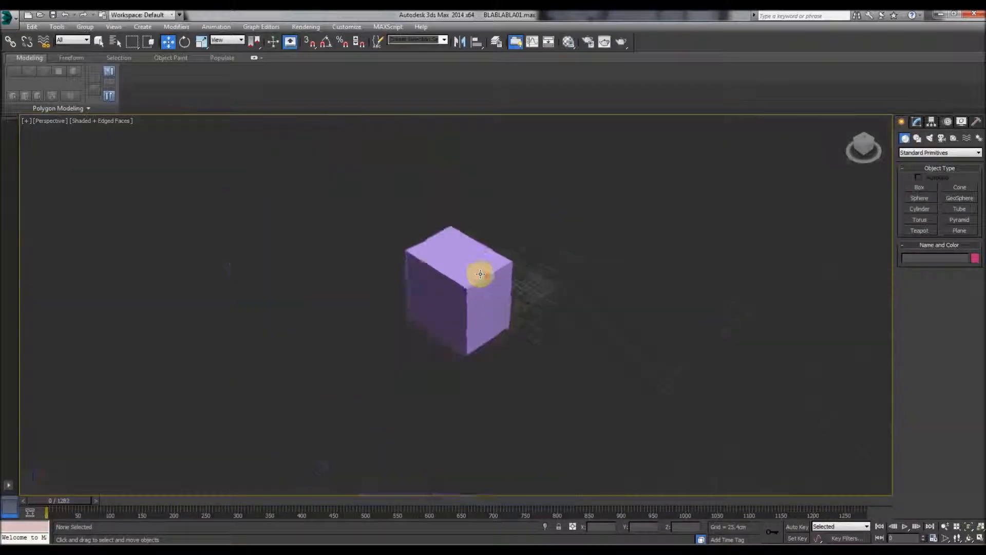
pyautogui.scroll(3, 480, 274)
pyautogui.scroll(4, 480, 274)
pyautogui.scroll(-4, 482, 274)
pyautogui.scroll(8, 482, 274)
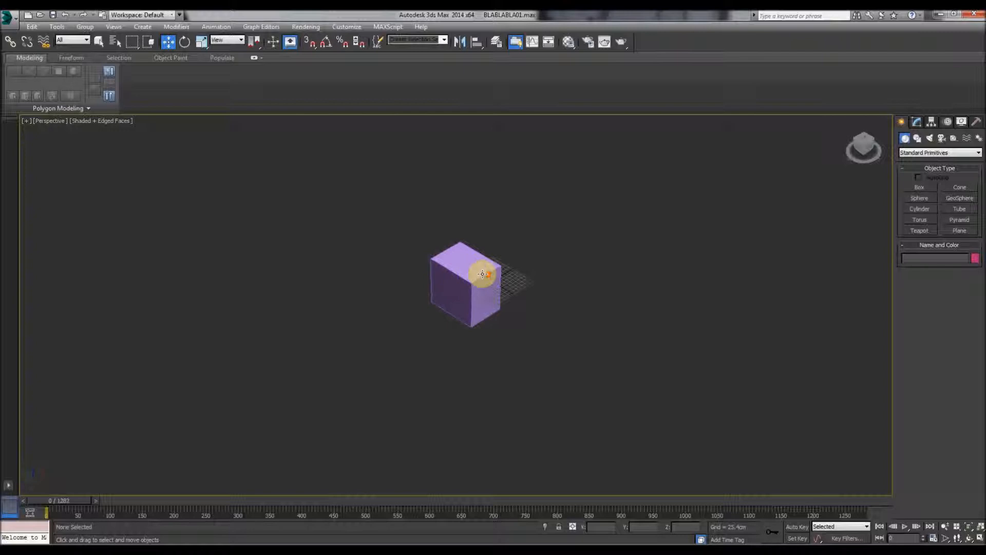
# Enlarge the view of the box with the Zoom tool, return to the Move tool and pan the Perspective view.
pyautogui.click(945, 526)
pyautogui.moveTo(368, 304); pyautogui.dragTo(392, 293)
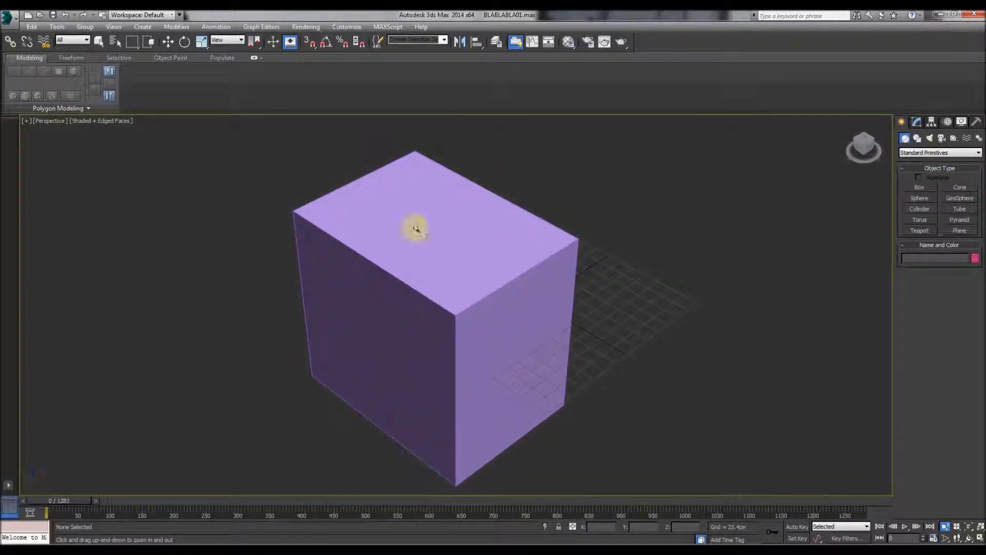
pyautogui.press('w')
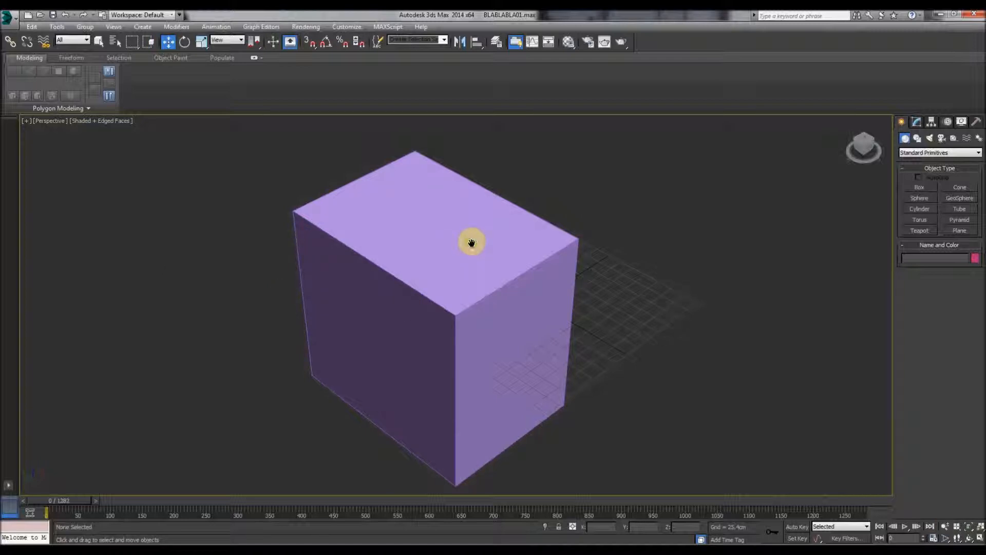
pyautogui.moveTo(471, 242); pyautogui.dragTo(495, 229, button='middle')
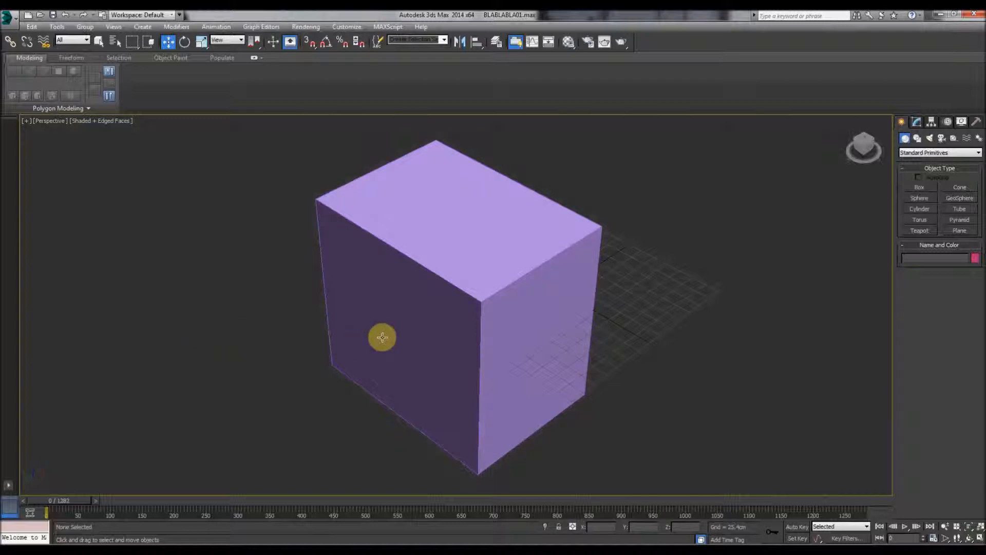
# Orbit around the box in the Perspective viewport and pan the view back and forth.
pyautogui.click(970, 538)
pyautogui.moveTo(495, 323); pyautogui.dragTo(476, 304)
pyautogui.rightClick(291, 306)
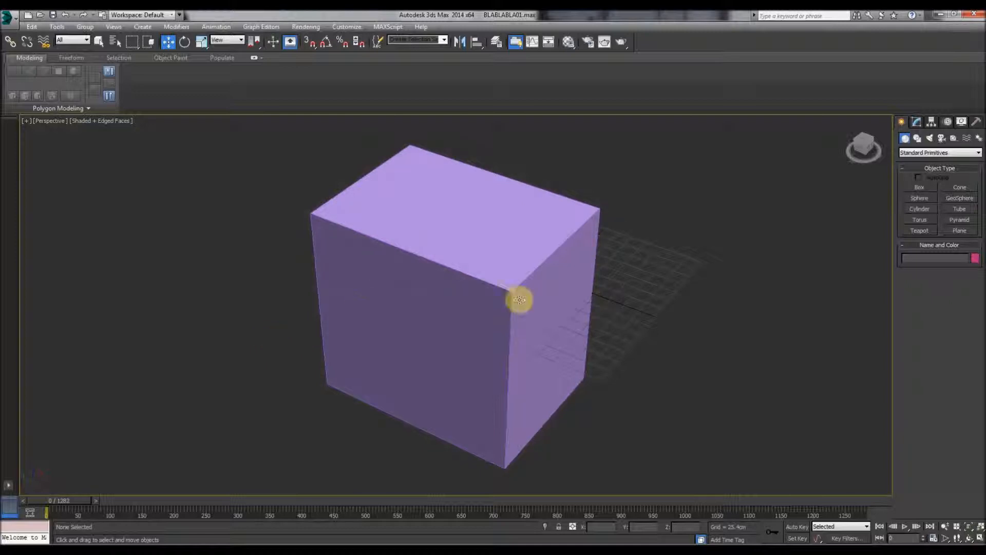
pyautogui.rightClick(670, 319)
pyautogui.moveTo(522, 275); pyautogui.dragTo(410, 275, button='middle')
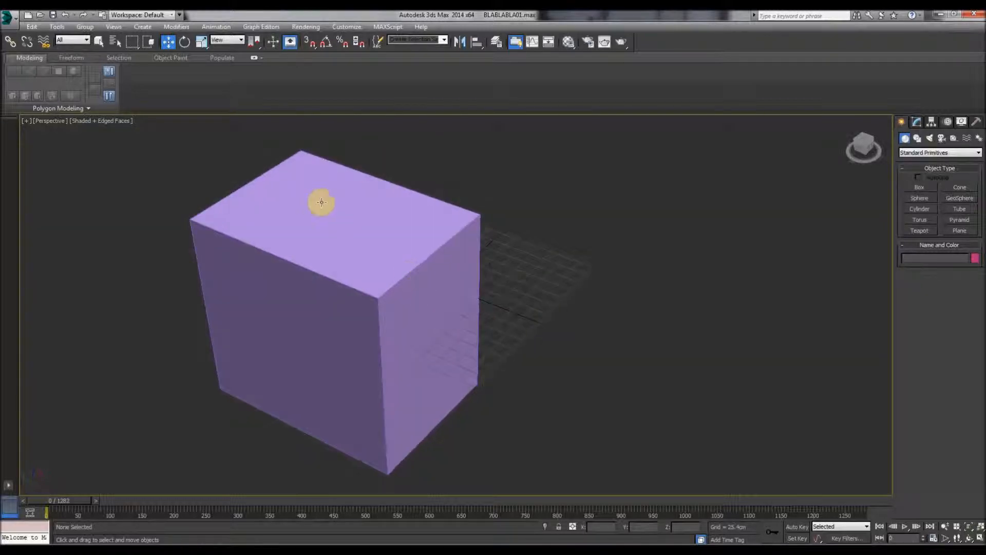
pyautogui.moveTo(329, 213); pyautogui.dragTo(427, 213, button='middle')
# Delete the box from the scene and restore the four-viewport layout.
pyautogui.click(417, 263)
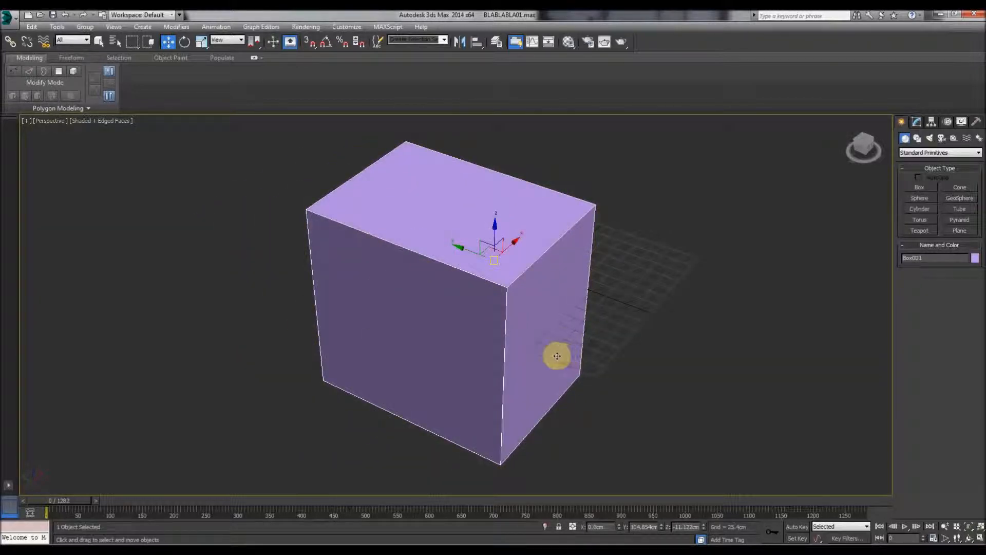
pyautogui.click(261, 348)
pyautogui.click(506, 291)
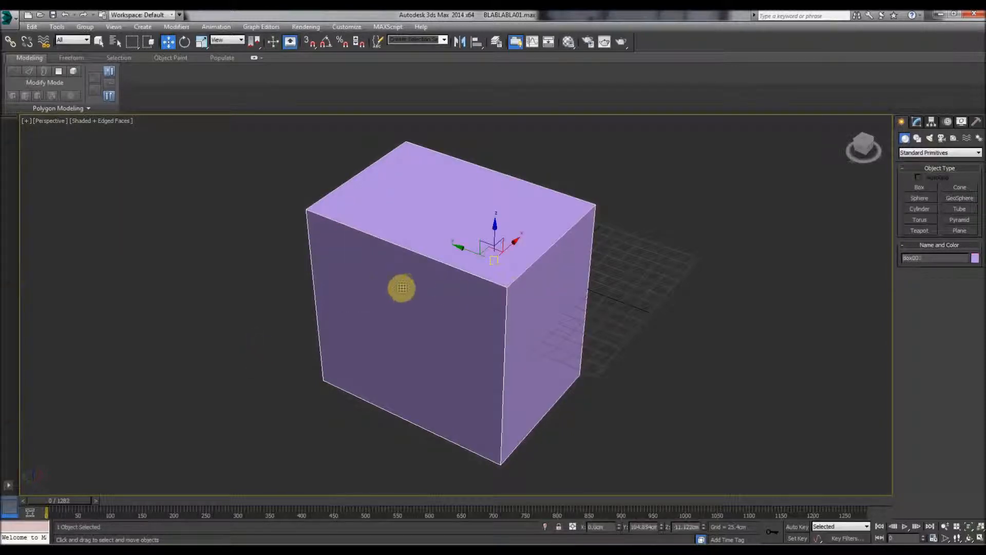
pyautogui.scroll(-3, 395, 299)
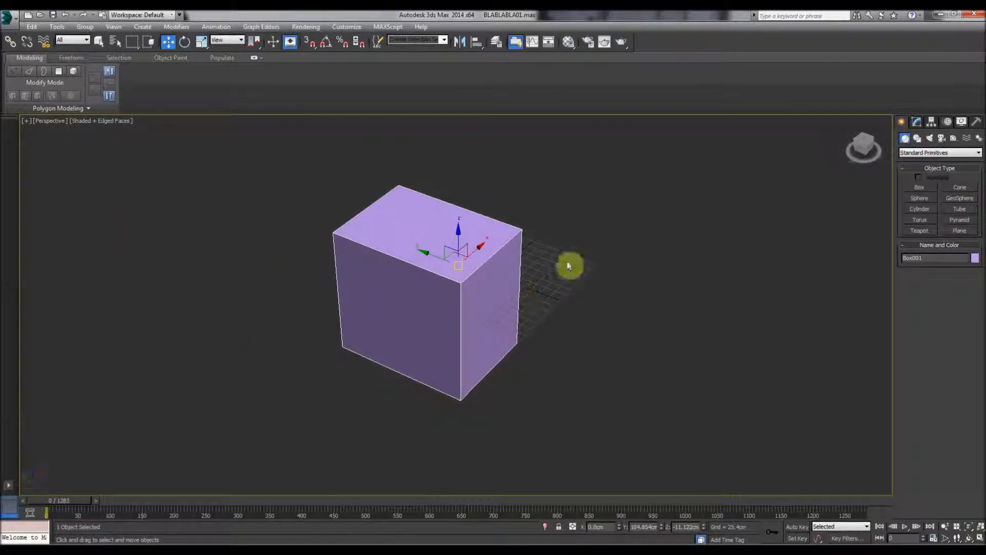
pyautogui.press('Delete')
pyautogui.click(979, 537)
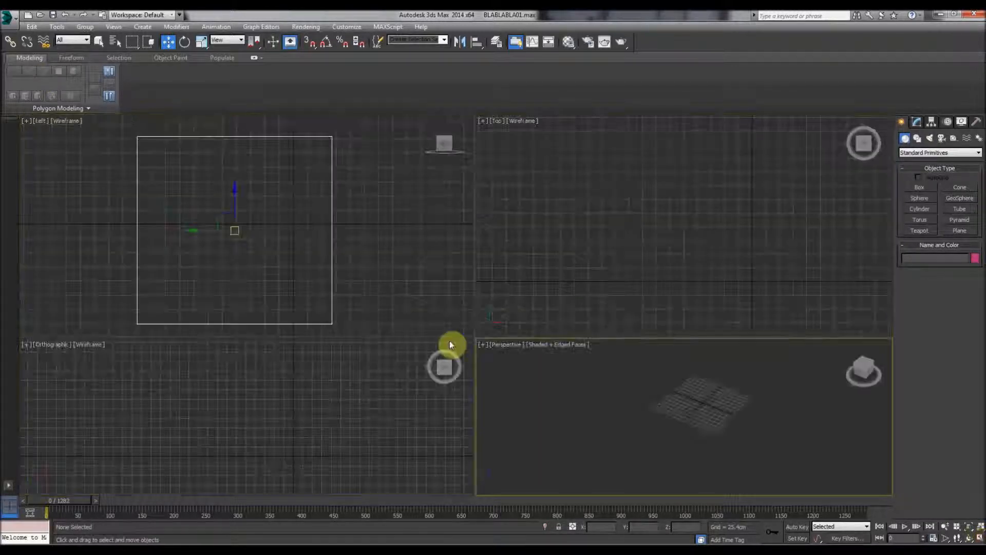
# Activate each of the four viewports in turn and shift their shared divider to enlarge the Perspective viewport.
pyautogui.click(357, 276)
pyautogui.click(574, 307)
pyautogui.click(570, 406)
pyautogui.click(362, 398)
pyautogui.click(308, 288)
pyautogui.moveTo(473, 341); pyautogui.dragTo(463, 312)
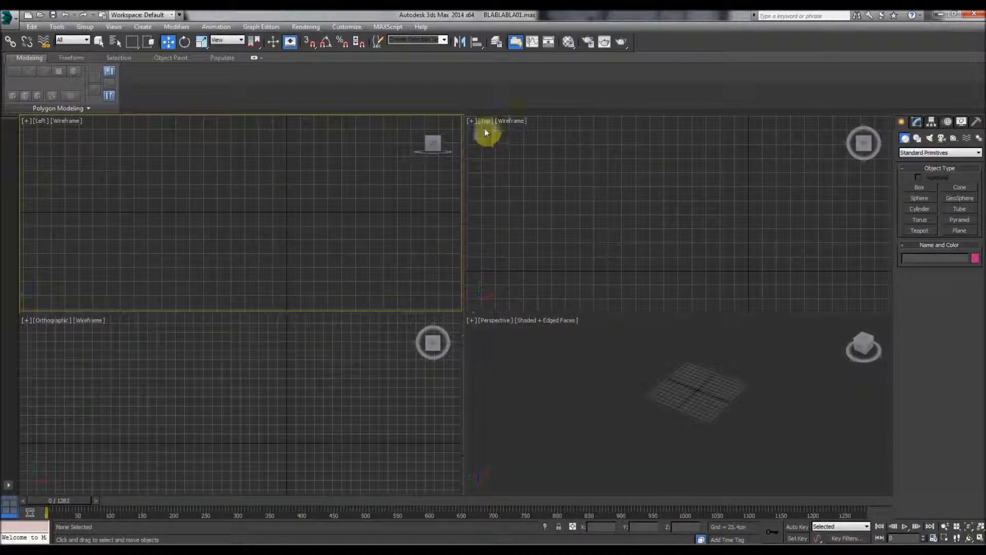
# Look through the view options of the Left viewport without changing it and activate the other viewports in turn.
pyautogui.click(35, 122)
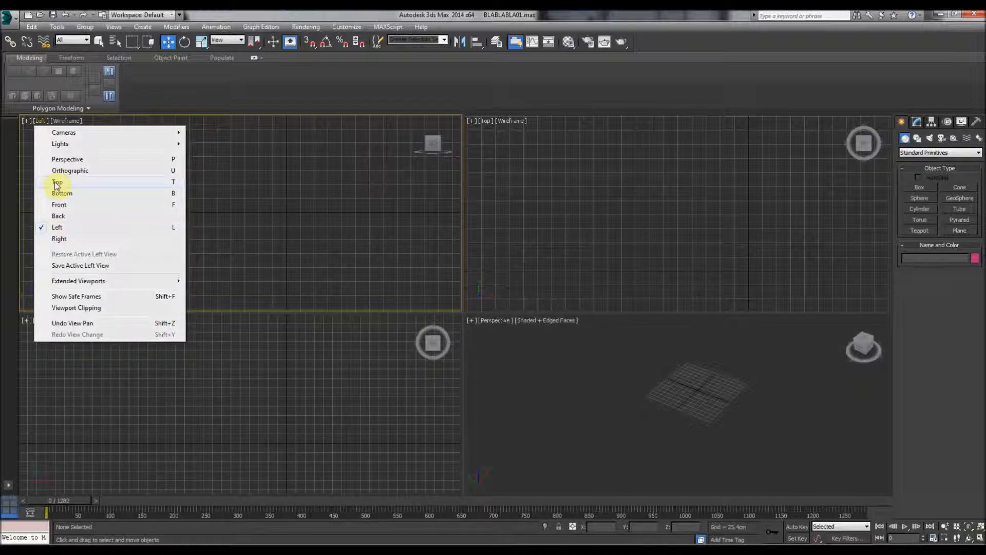
pyautogui.click(48, 372)
pyautogui.click(628, 235)
pyautogui.click(593, 407)
pyautogui.click(53, 407)
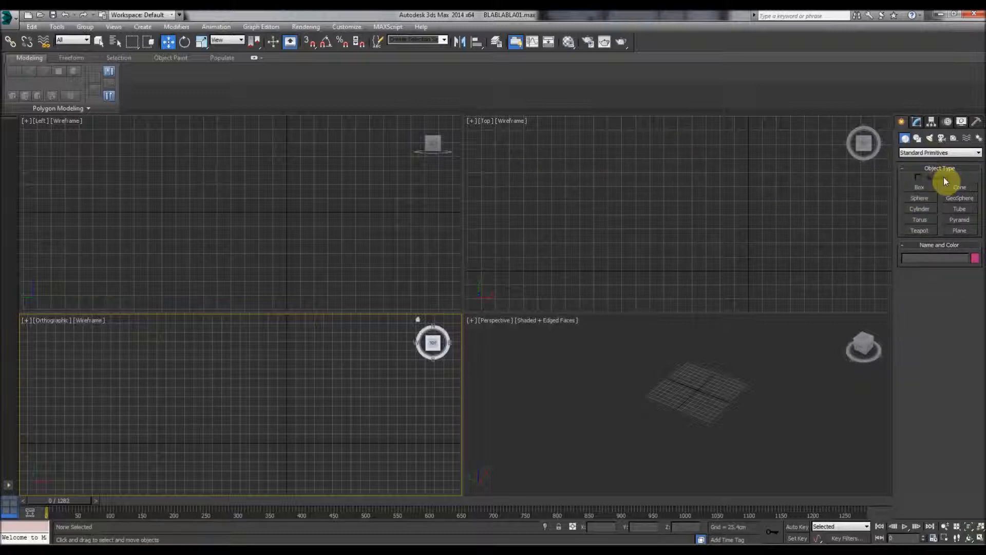
# Create a box about 217 cm long, 279 cm wide and 242 cm high in the Top viewport and deselect it.
pyautogui.click(919, 187)
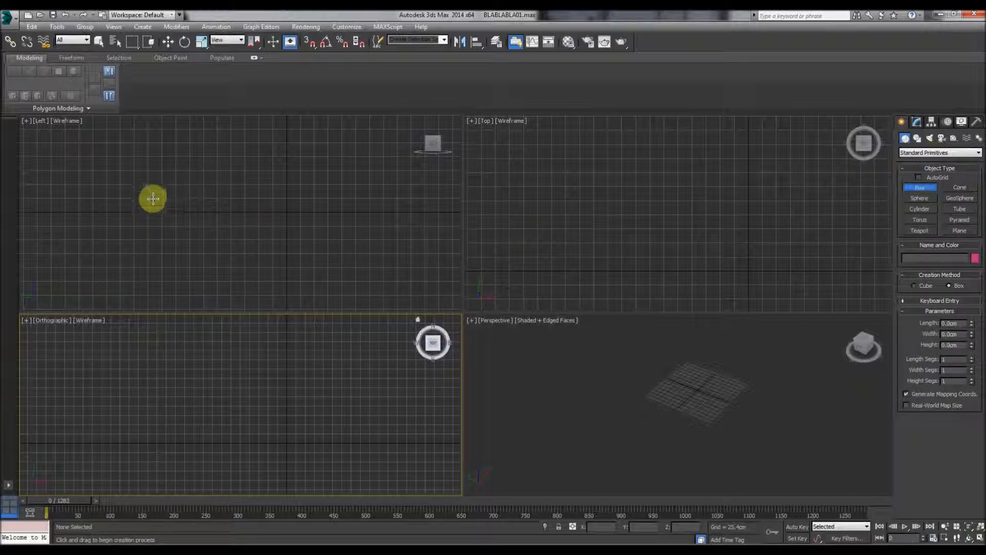
pyautogui.moveTo(581, 159); pyautogui.dragTo(734, 278)
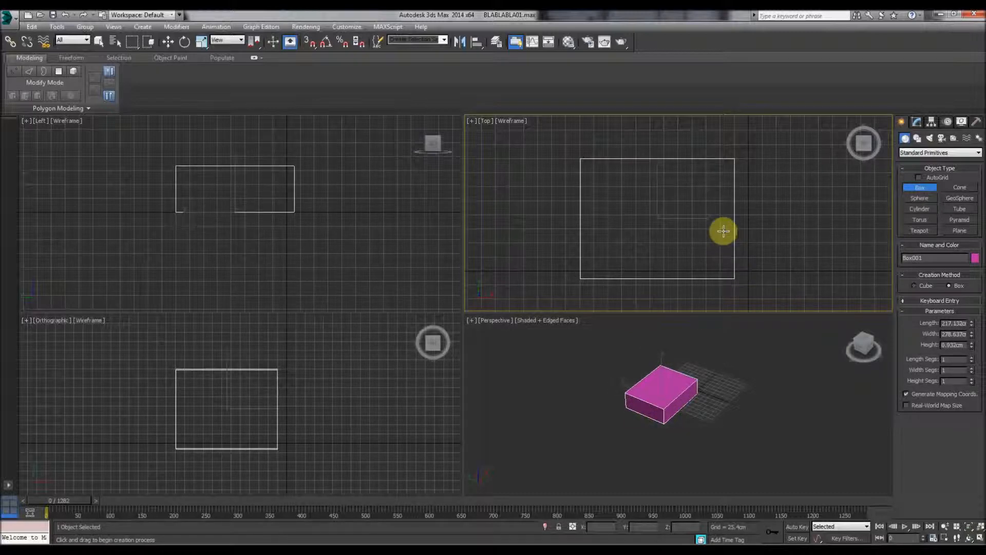
pyautogui.click(704, 145)
pyautogui.moveTo(567, 397); pyautogui.dragTo(575, 405, button='middle')
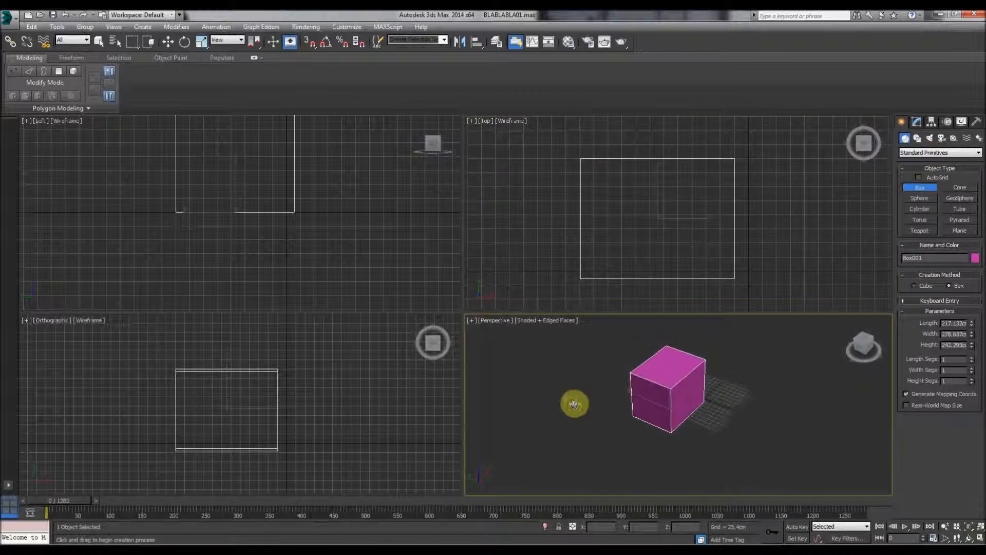
pyautogui.press('w')
pyautogui.click(548, 420)
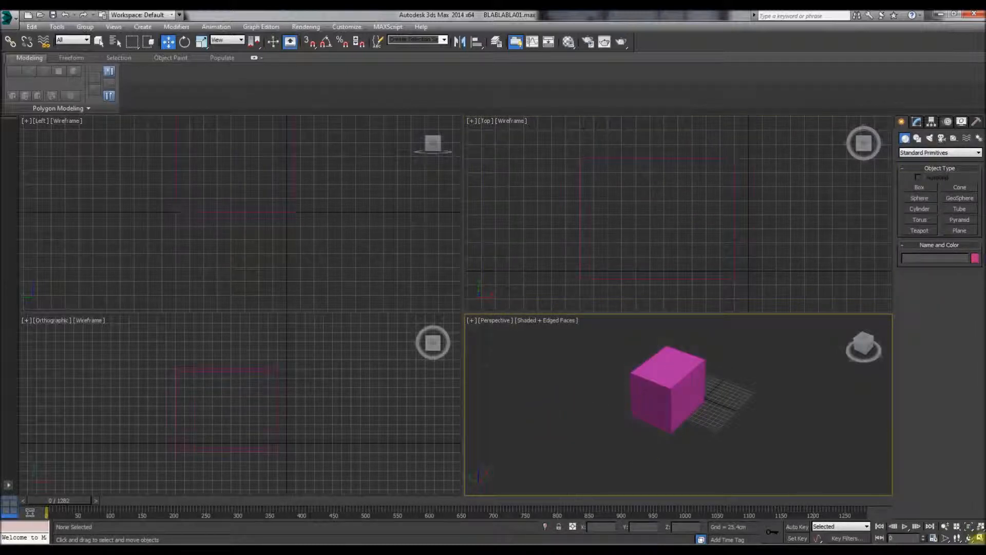
# Maximize the Perspective viewport, select the box and show its editable parameters.
pyautogui.click(980, 538)
pyautogui.click(401, 298)
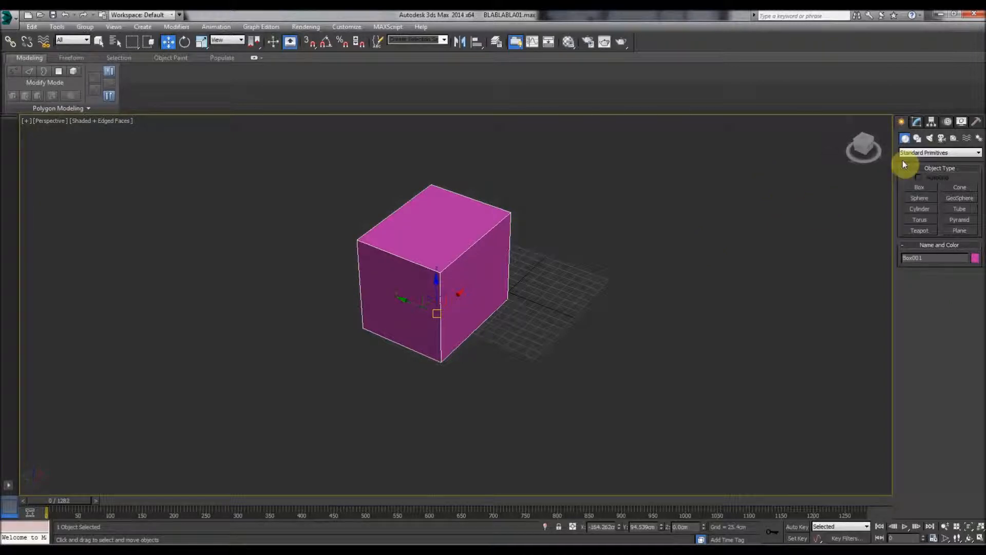
pyautogui.click(607, 527)
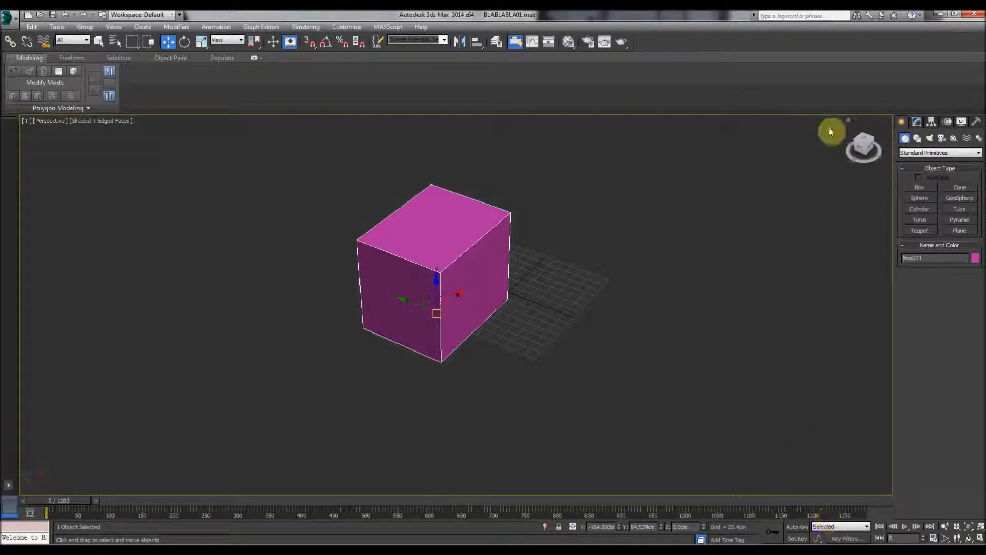
pyautogui.click(918, 124)
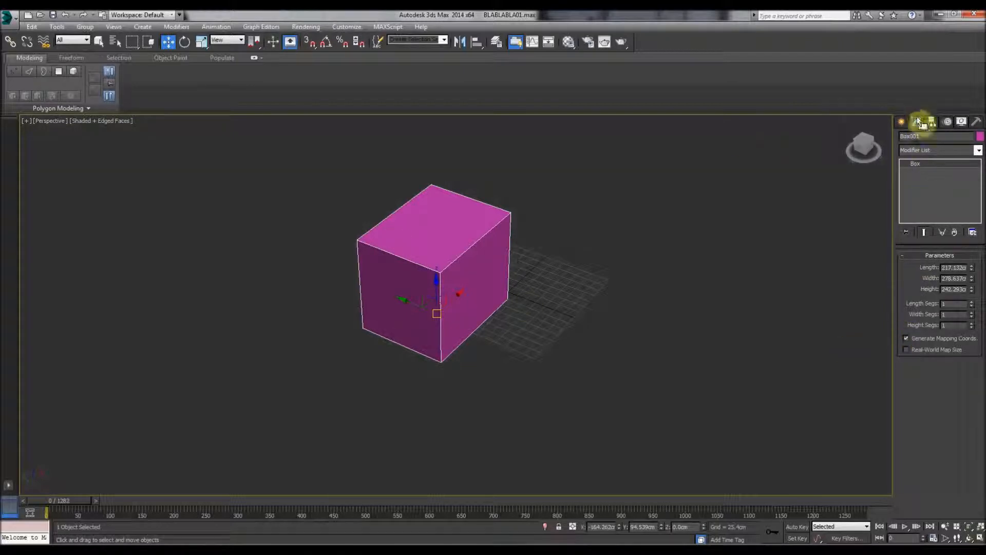
# Rename the selected box as BOXGOOD.
pyautogui.click(928, 136)
pyautogui.click(904, 136)
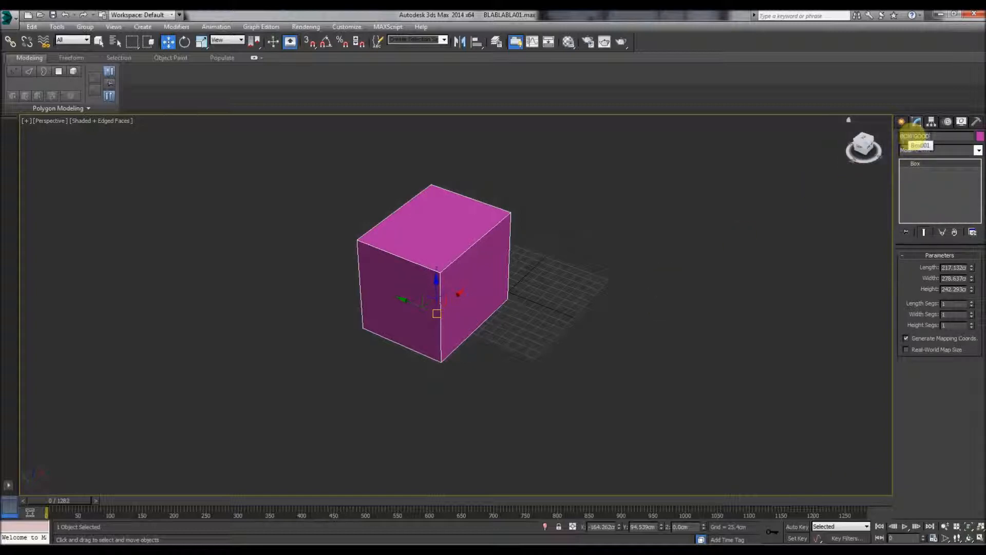
pyautogui.click(915, 136)
pyautogui.press('BackSpace')
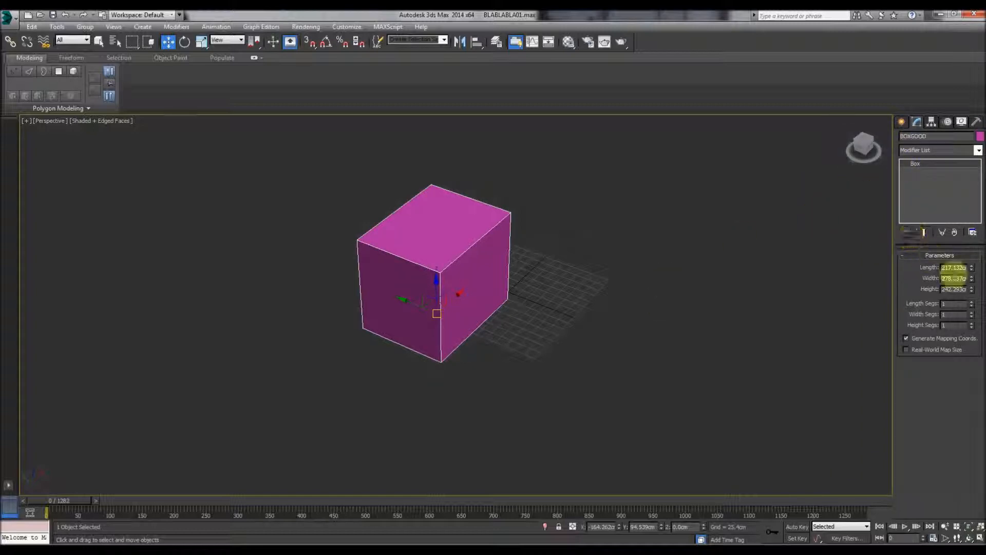
# Enlarge the box to a length of about 287 cm, a width of 295 cm and a height of 286 cm.
pyautogui.moveTo(972, 267)
pyautogui.mouseDown()
pyautogui.moveTo(962, 220)
pyautogui.moveTo(975, 269)
pyautogui.moveTo(964, 264)
pyautogui.moveTo(965, 286)
pyautogui.moveTo(975, 256)
pyautogui.moveTo(960, 282)
pyautogui.mouseUp()
pyautogui.scroll(2, 573, 292)
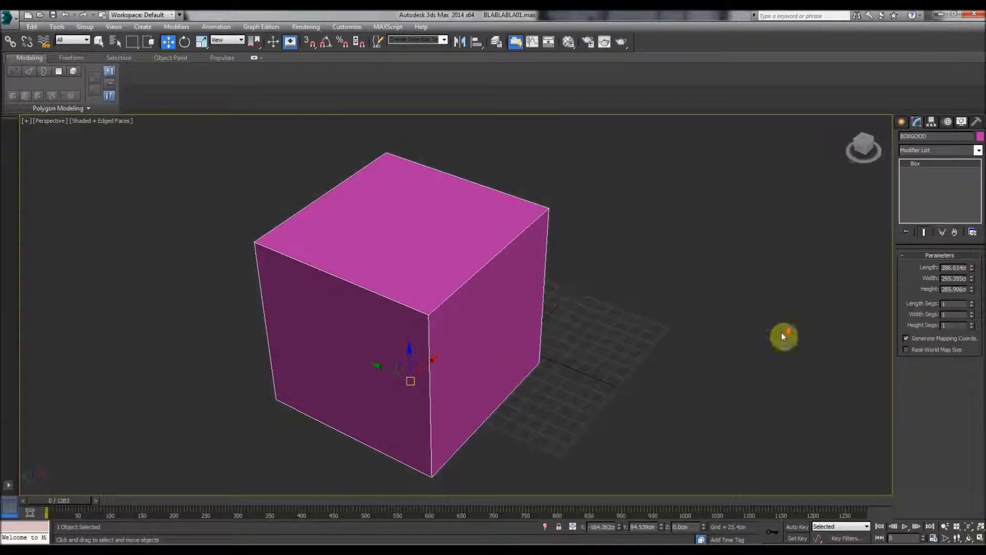
# Set the box's length segments to 4 and its width segments to 5.
pyautogui.click(972, 302)
pyautogui.click(972, 302)
pyautogui.click(972, 302)
pyautogui.click(972, 306)
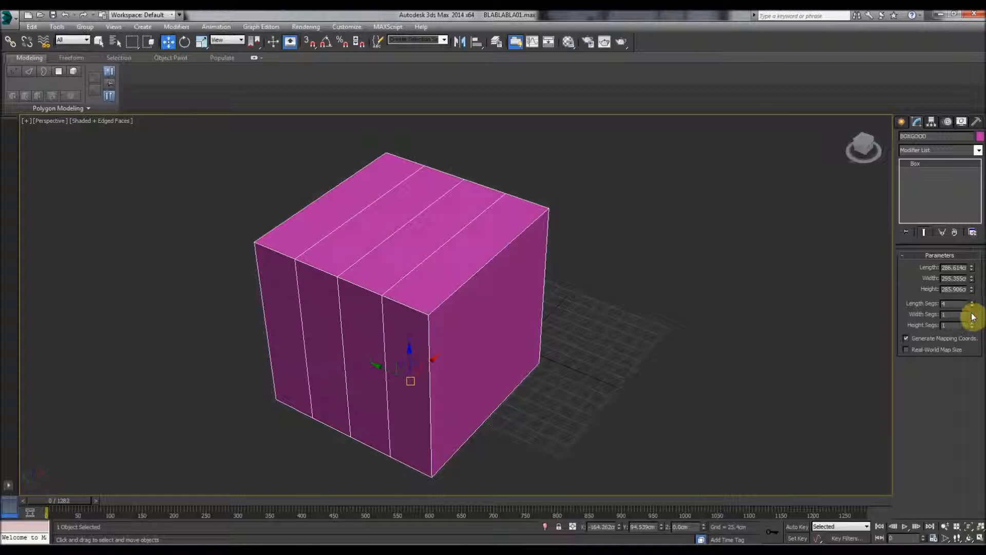
pyautogui.click(972, 312)
pyautogui.click(972, 312)
pyautogui.click(972, 312)
pyautogui.click(972, 311)
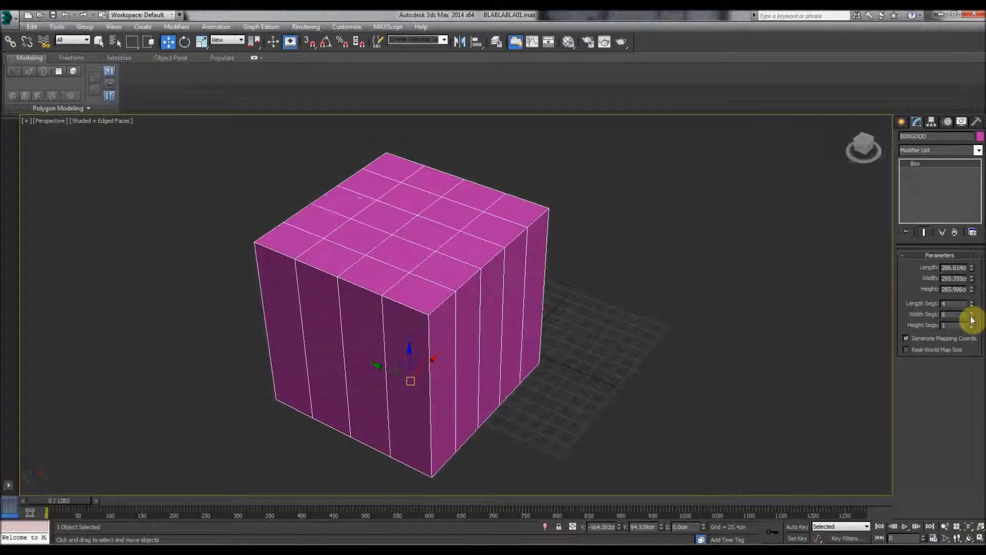
# Toggle the Edged Faces display off and on in the Perspective viewport to compare the box with and without its segment lines.
pyautogui.rightClick(128, 249)
pyautogui.click(103, 236)
pyautogui.rightClick(111, 259)
pyautogui.click(119, 297)
pyautogui.press('F4')
pyautogui.press('F4')
pyautogui.press('F4')
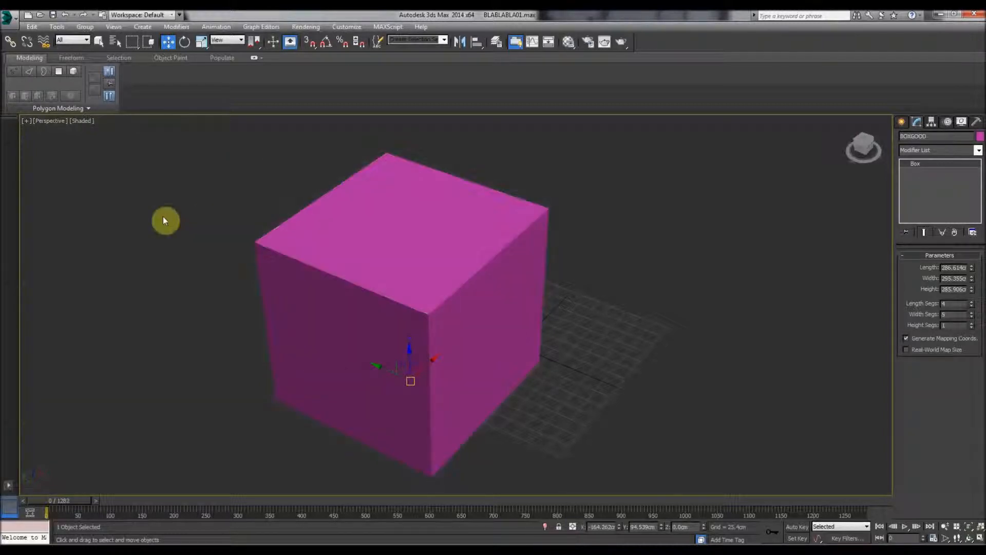
pyautogui.click(163, 220)
pyautogui.moveTo(319, 226); pyautogui.dragTo(378, 274, button='middle')
pyautogui.press('F4')
pyautogui.click(361, 277)
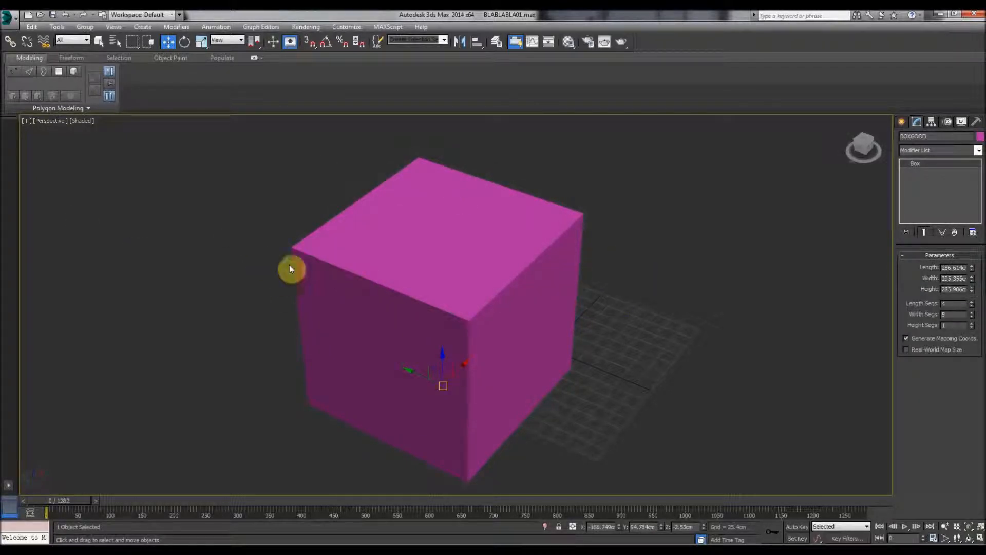
pyautogui.press('F4')
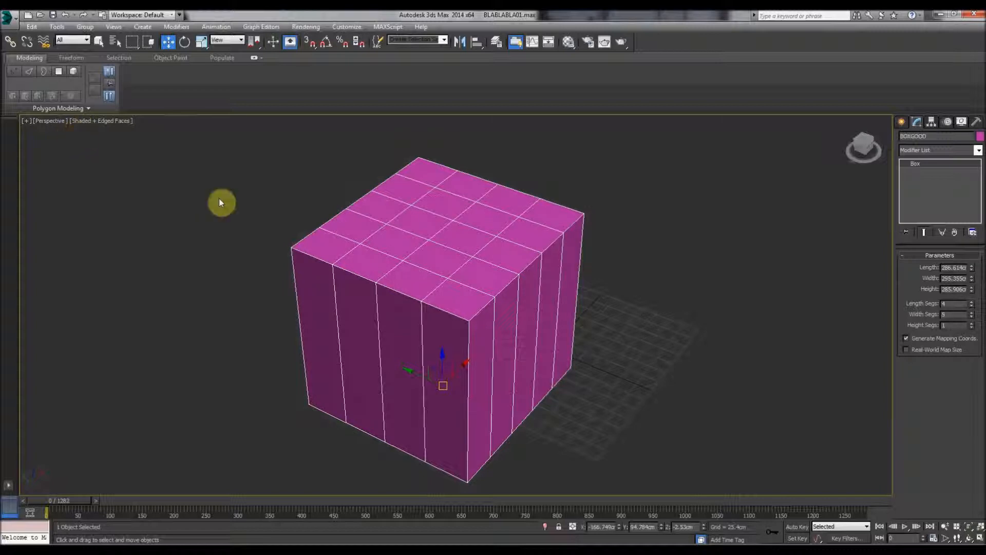
pyautogui.press('F4')
pyautogui.press('F4')
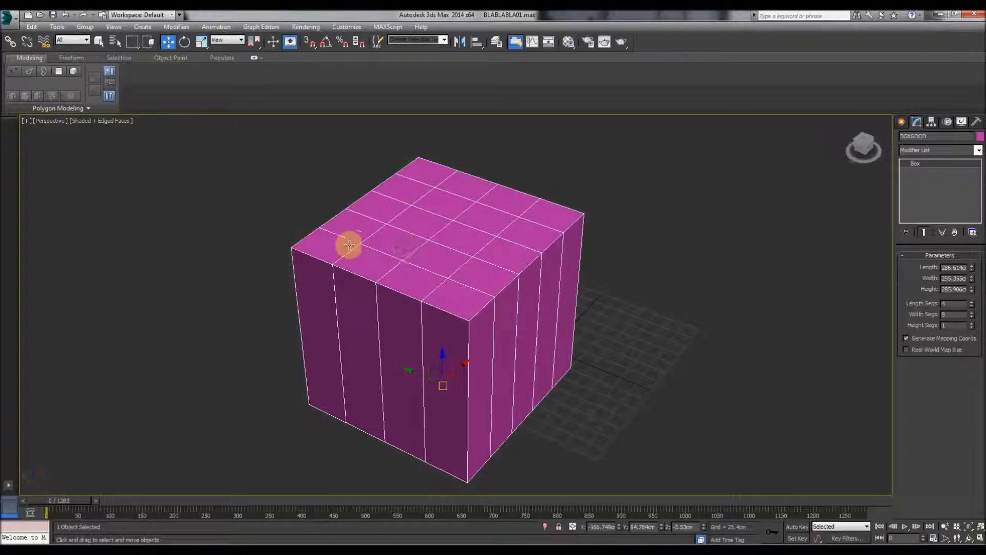
# Set the box's length, width and height segments to 3 each.
pyautogui.click(654, 324)
pyautogui.click(415, 270)
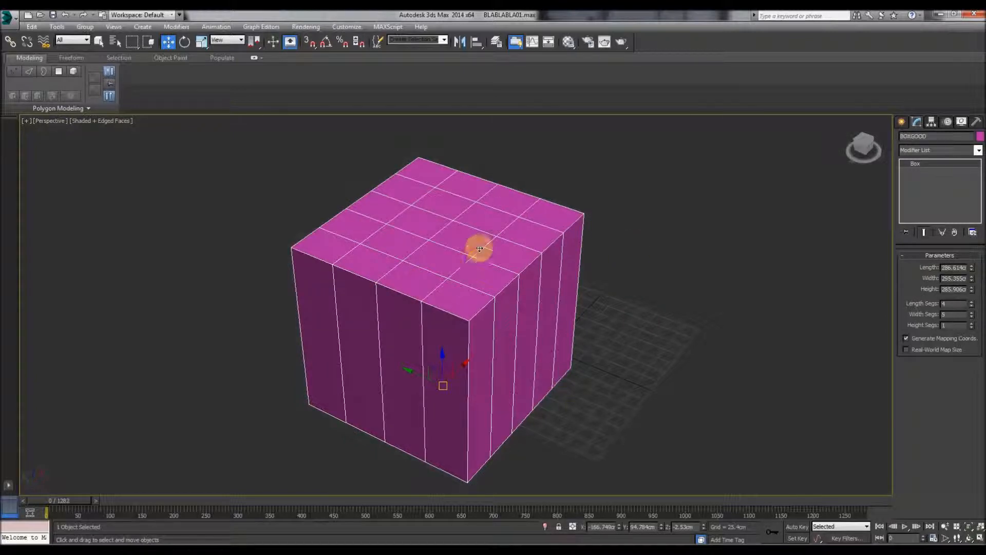
pyautogui.moveTo(382, 312); pyautogui.dragTo(349, 306, button='middle')
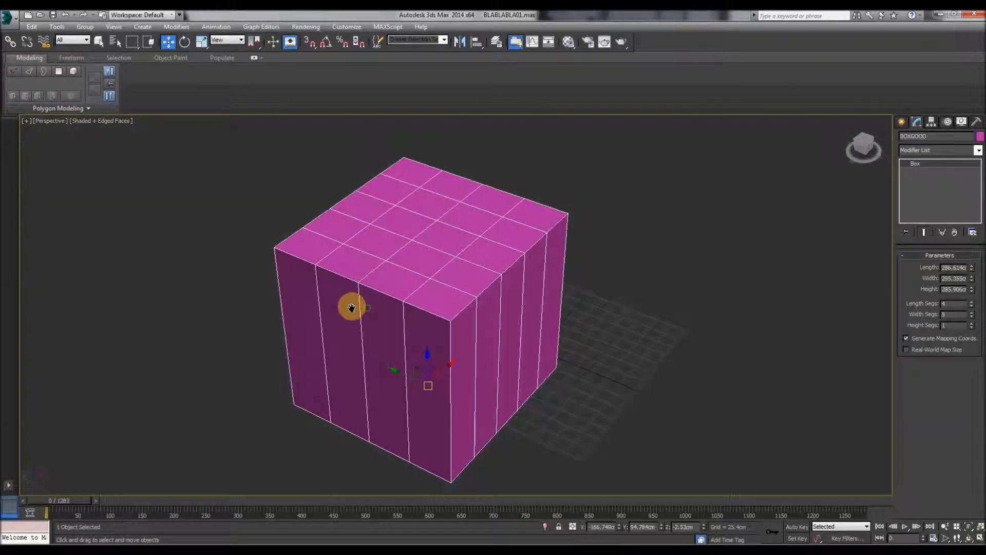
pyautogui.click(972, 305)
pyautogui.click(972, 306)
pyautogui.click(972, 316)
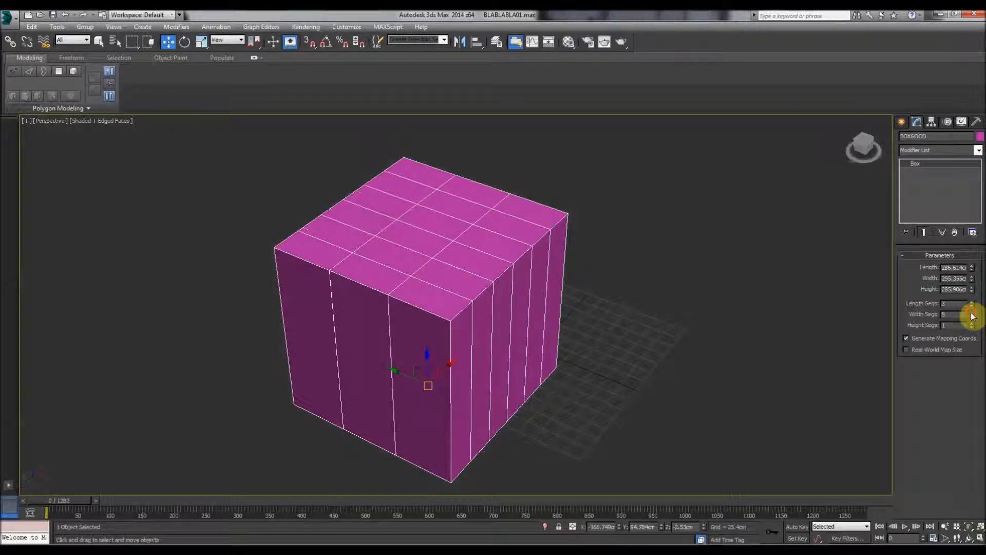
pyautogui.click(972, 317)
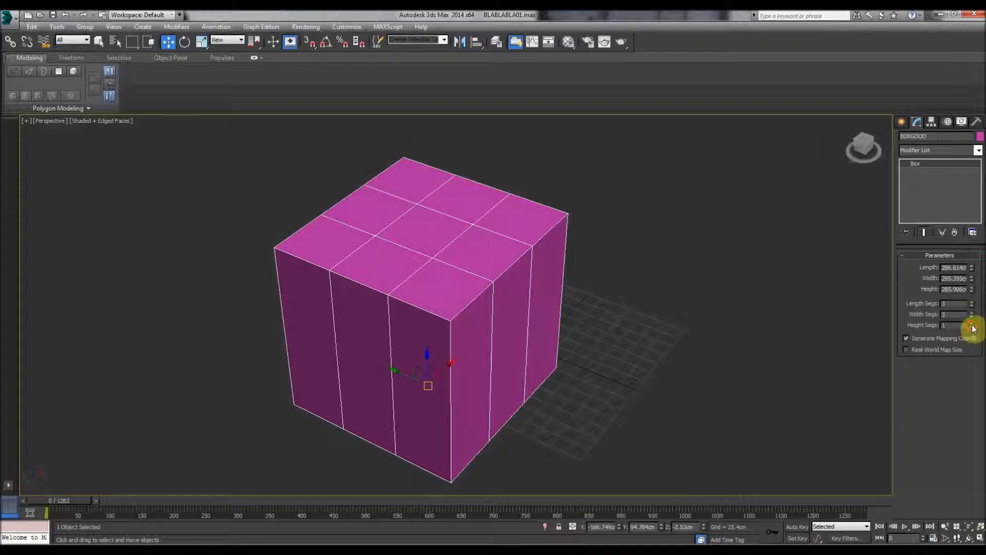
pyautogui.click(972, 324)
pyautogui.click(793, 321)
pyautogui.click(443, 307)
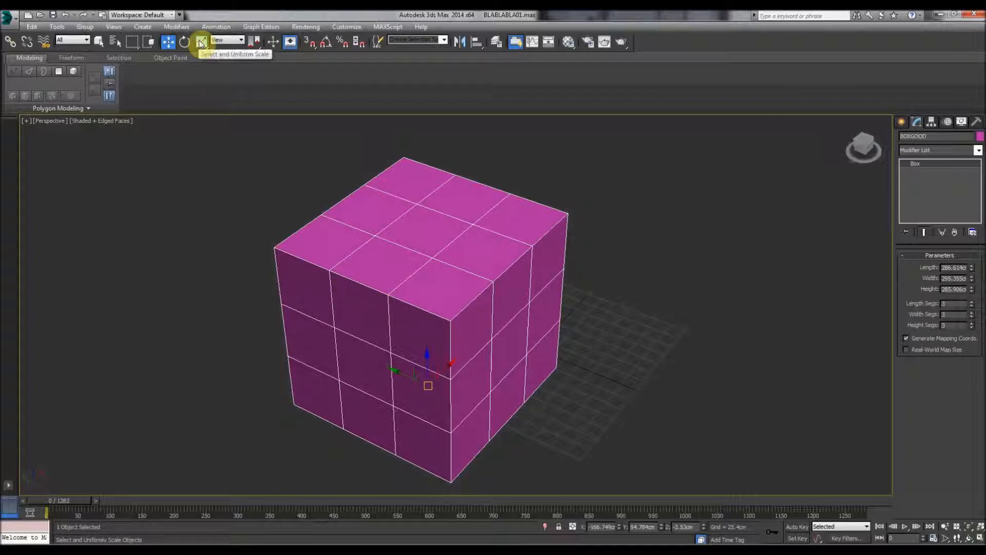
# Walk through the Perspective view around the box and frame the box again.
pyautogui.moveTo(362, 246); pyautogui.dragTo(424, 235, button='middle')
pyautogui.press('Up')
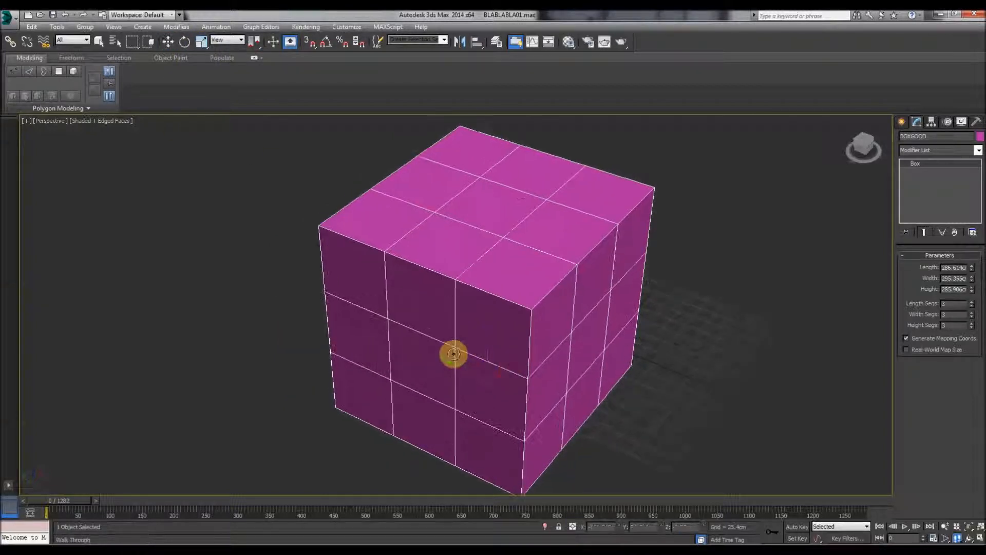
pyautogui.press('Right')
pyautogui.press('Down')
pyautogui.press('Left')
pyautogui.press('Down')
pyautogui.press('Right')
pyautogui.press('Up')
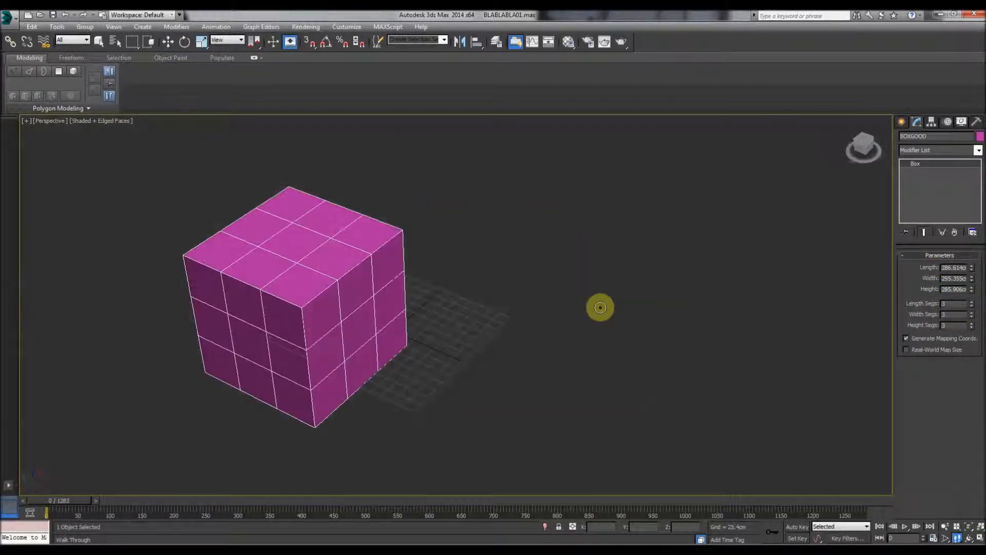
pyautogui.moveTo(539, 313); pyautogui.dragTo(530, 314)
pyautogui.press('z')
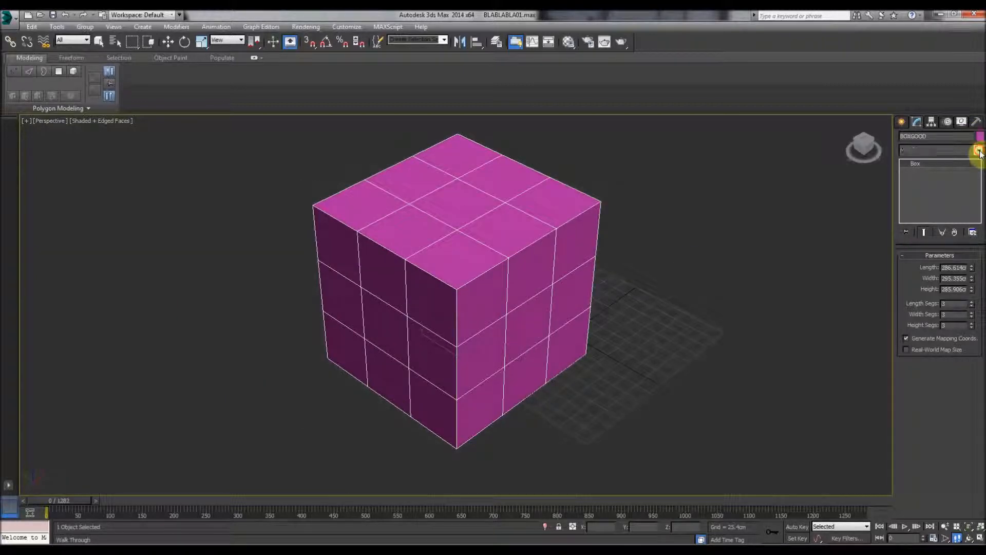
# Try a Bend modifier on the box with an angle of about -3.5 and remove the modifier.
pyautogui.click(979, 151)
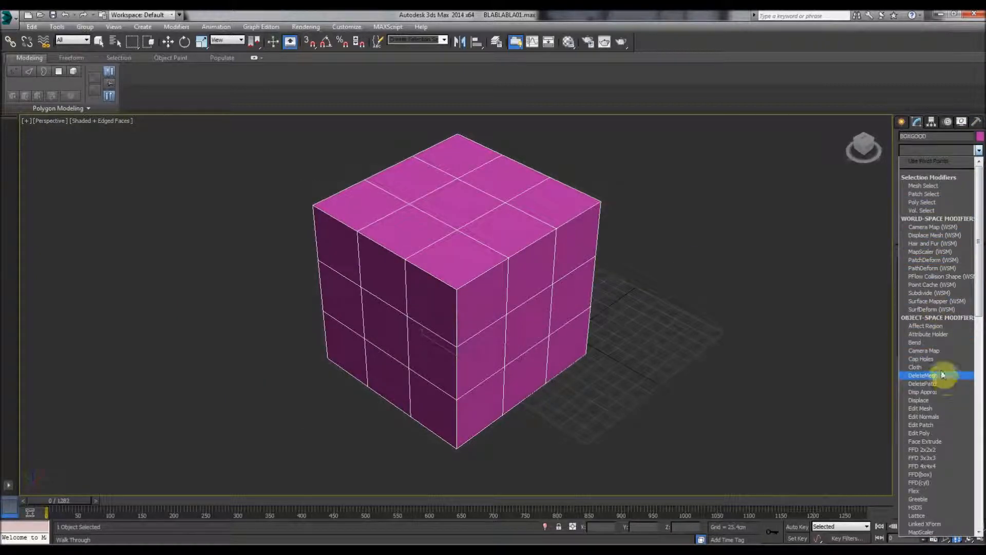
pyautogui.click(942, 343)
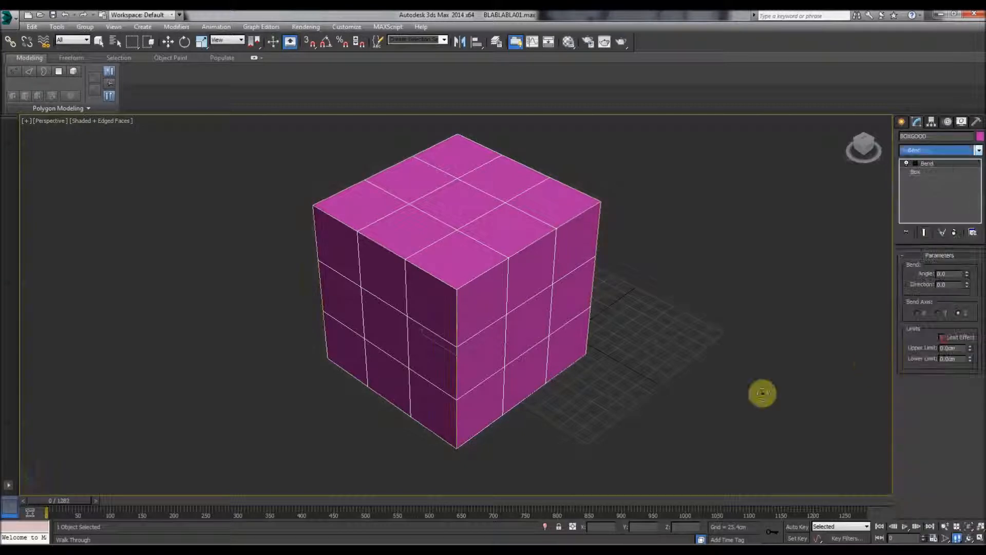
pyautogui.moveTo(965, 273); pyautogui.dragTo(951, 237)
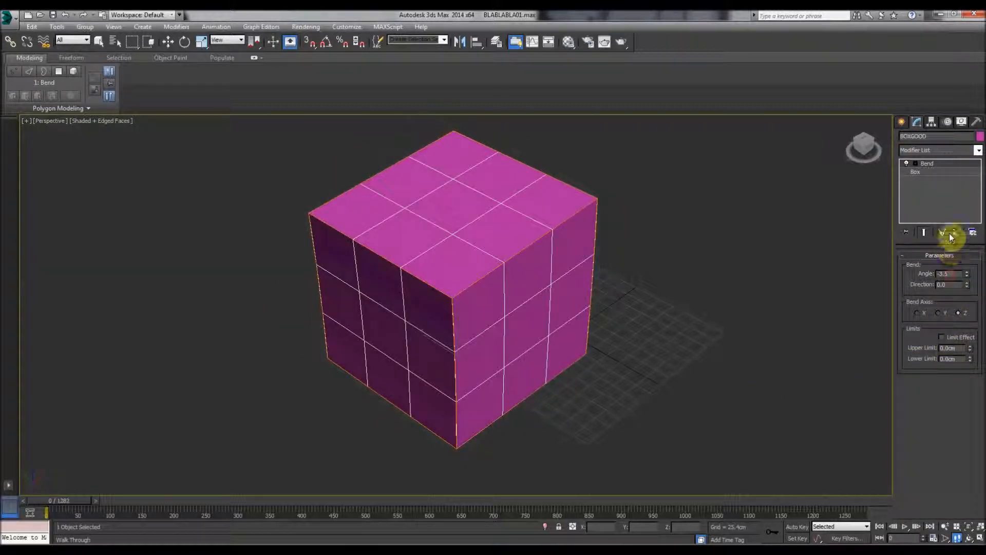
pyautogui.click(954, 233)
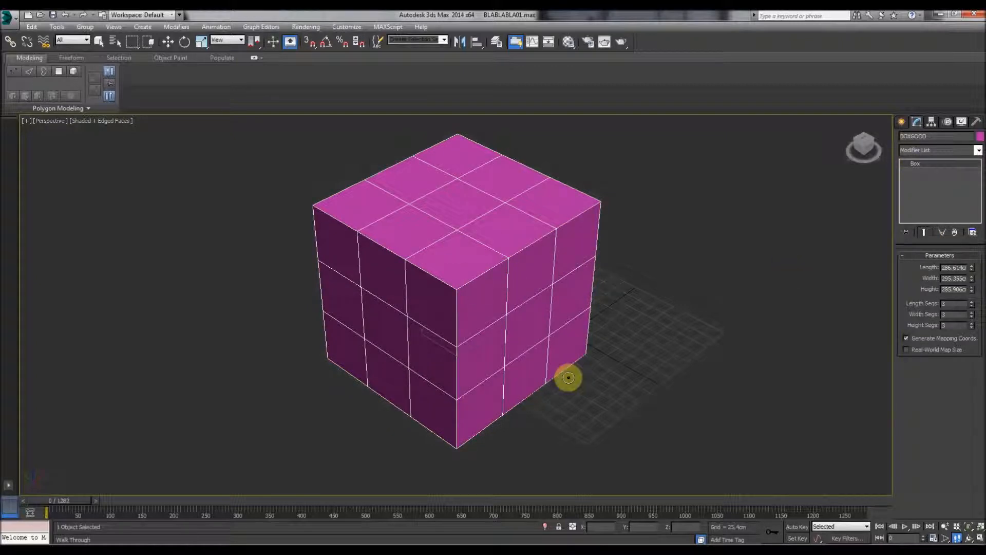
# Convert the box to an Editable Poly and keep it selected.
pyautogui.press('w')
pyautogui.click(216, 278)
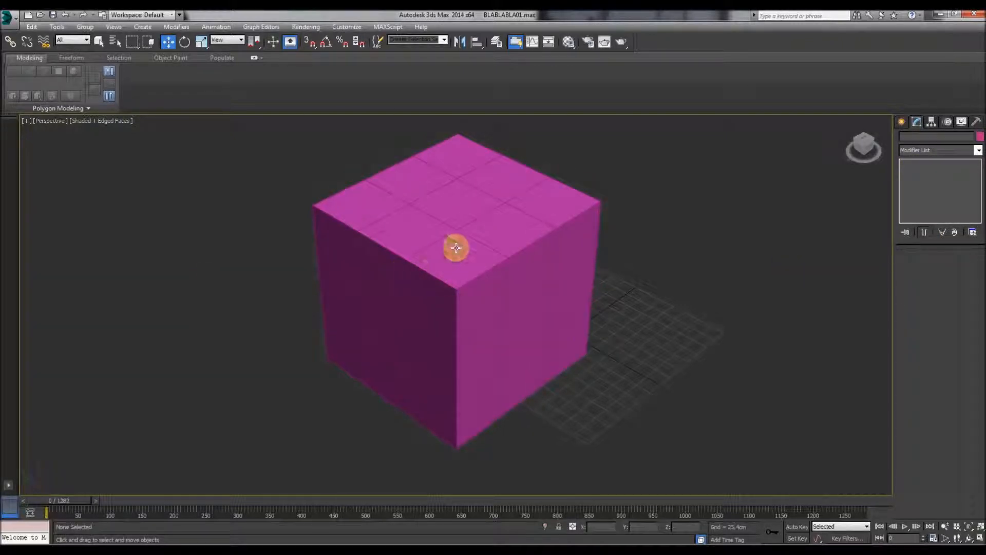
pyautogui.click(537, 263)
pyautogui.moveTo(388, 249); pyautogui.dragTo(384, 260, button='middle')
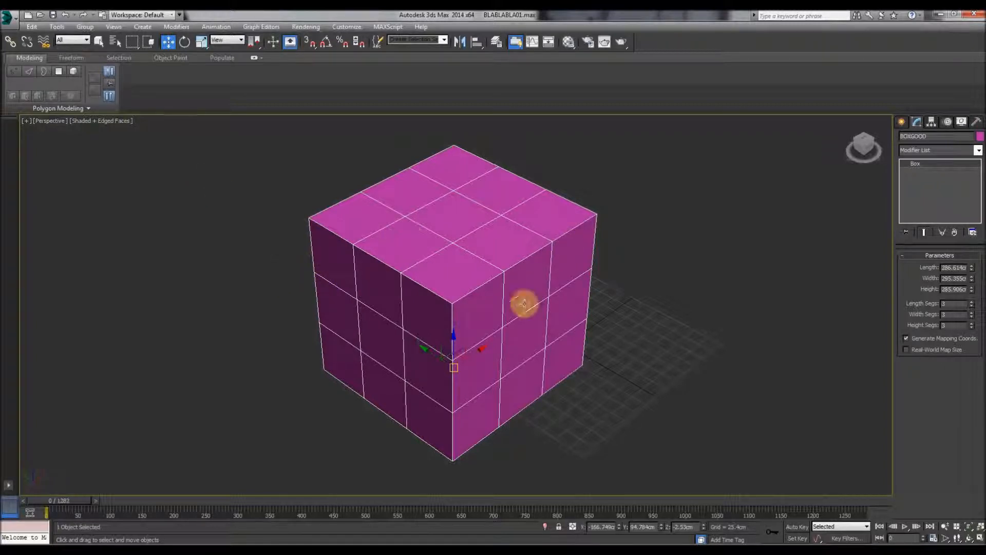
pyautogui.rightClick(505, 267)
pyautogui.moveTo(580, 370)
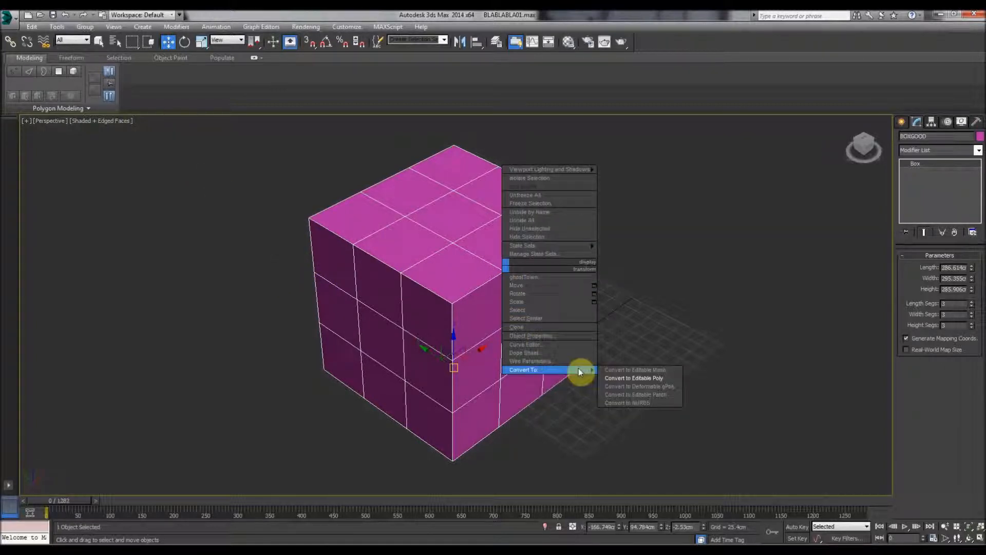
pyautogui.click(619, 379)
pyautogui.click(695, 336)
pyautogui.click(428, 255)
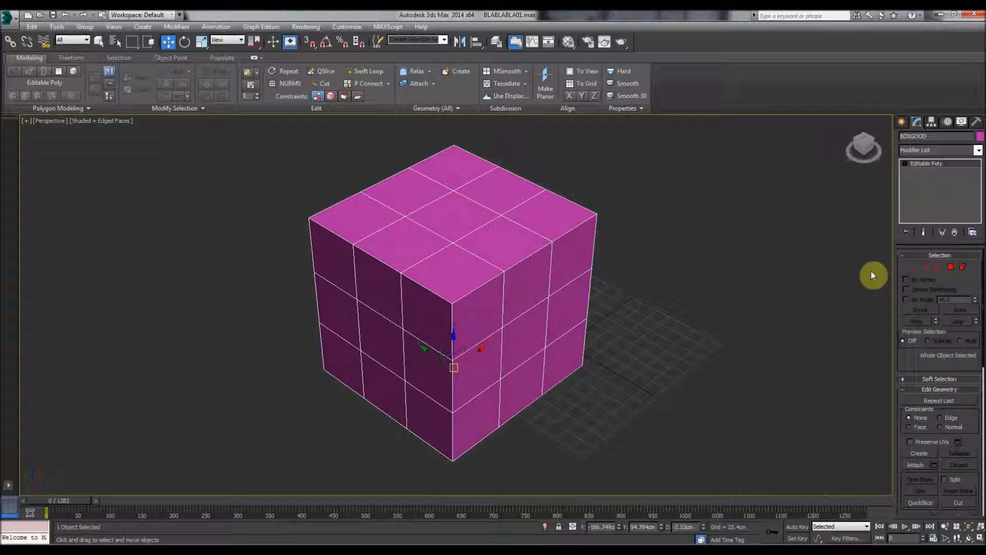
# Try the vertex, edge and border sub-object levels, selecting the box's right upper corner vertex and an adjoining upper edge.
pyautogui.click(913, 268)
pyautogui.click(596, 218)
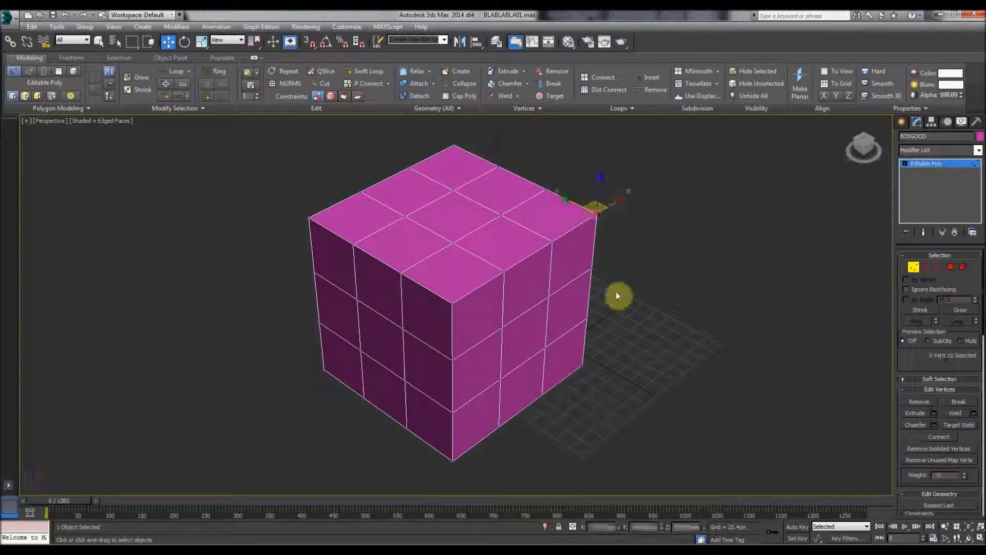
pyautogui.click(926, 266)
pyautogui.click(573, 225)
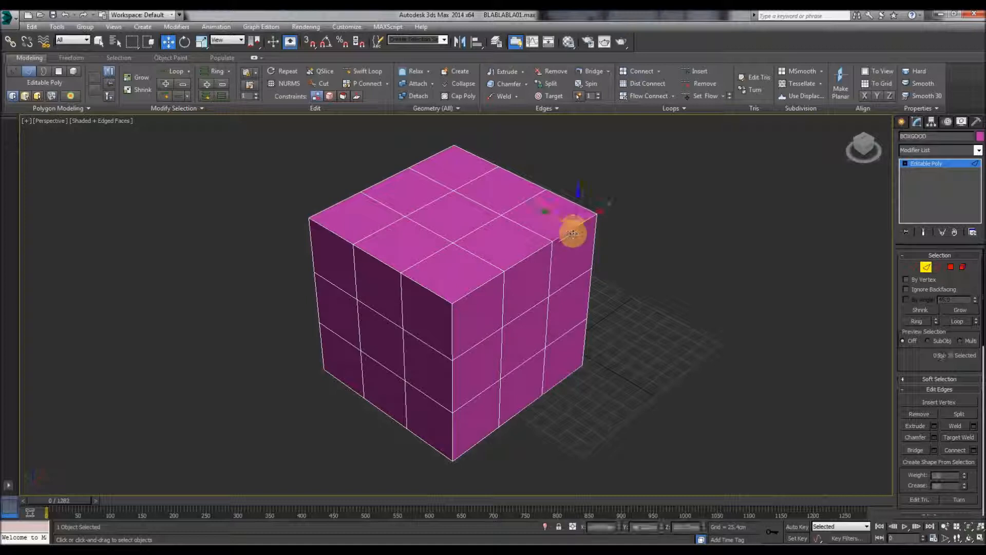
pyautogui.click(937, 266)
# Delete the upper middle polygon of the box's right-hand side and select the border of the opening.
pyautogui.click(950, 268)
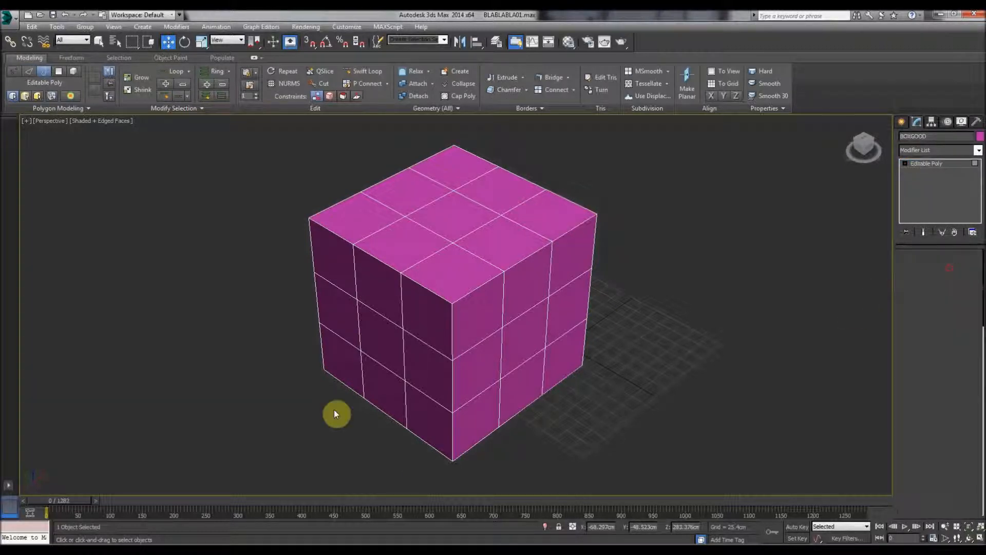
pyautogui.click(520, 284)
pyautogui.click(531, 349)
pyautogui.click(479, 353)
pyautogui.click(743, 310)
pyautogui.click(938, 267)
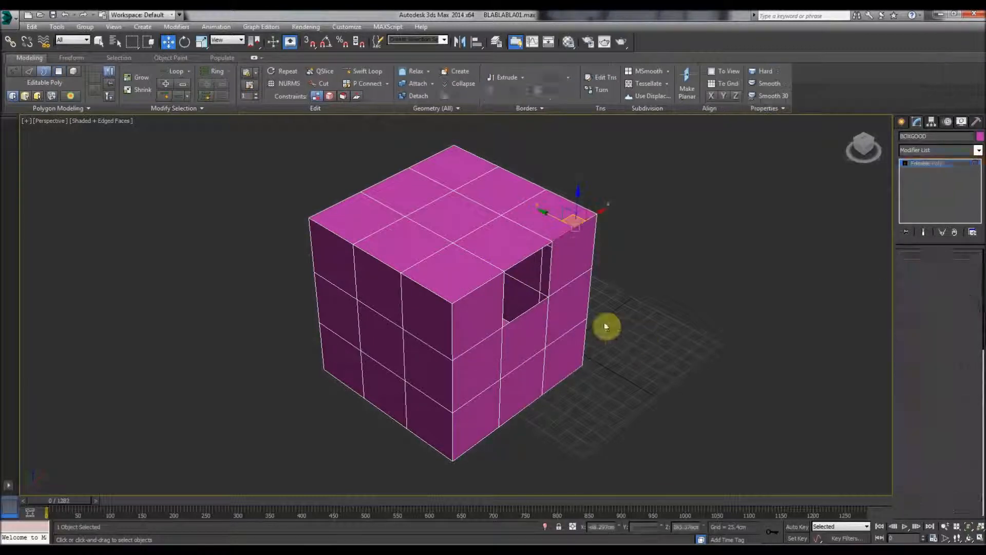
pyautogui.click(547, 294)
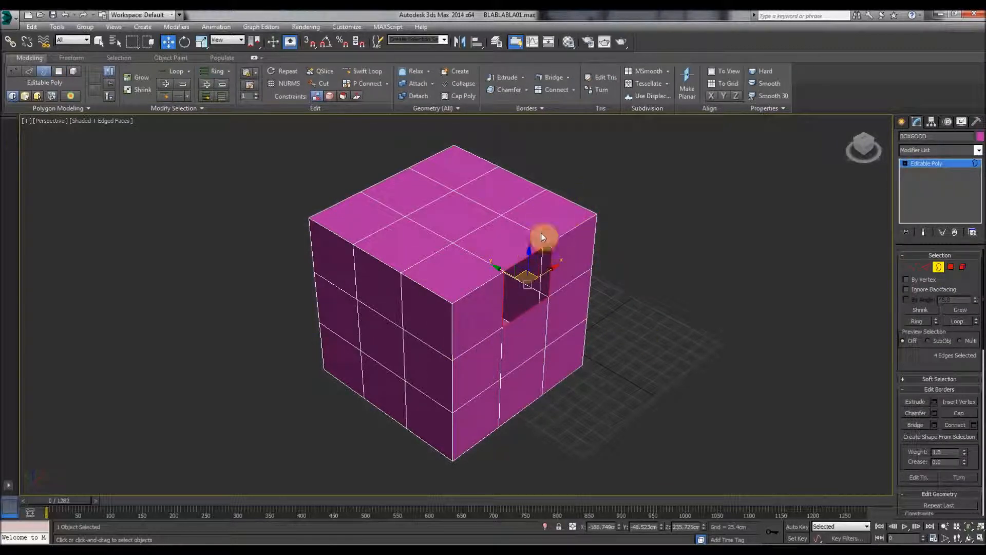
pyautogui.click(938, 267)
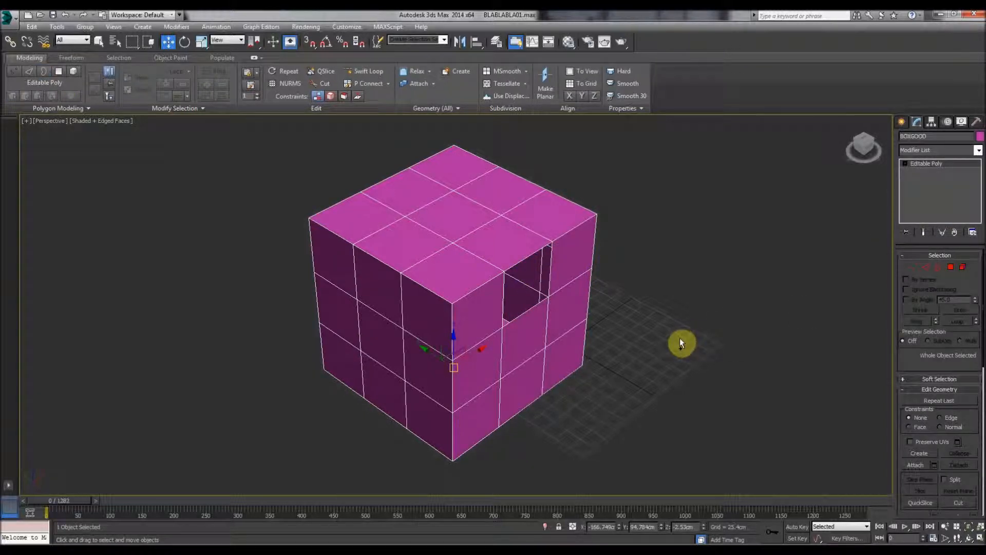
# Restore the deleted polygon and reselect the whole box.
pyautogui.hotkey('alt', 'p')
pyautogui.click(661, 293)
pyautogui.click(520, 271)
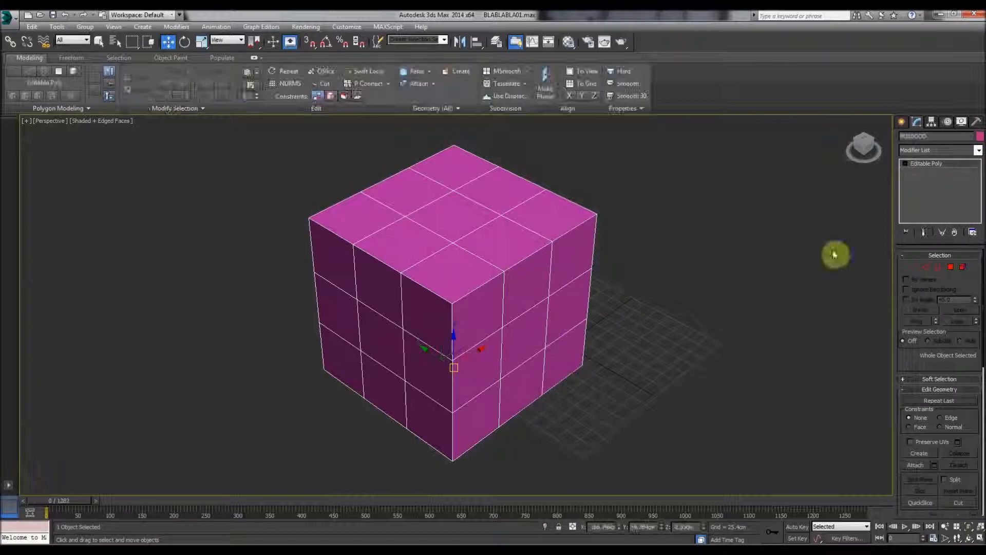
# Select single upper polygons on the box's right-hand side at polygon level and clear the selection.
pyautogui.click(951, 266)
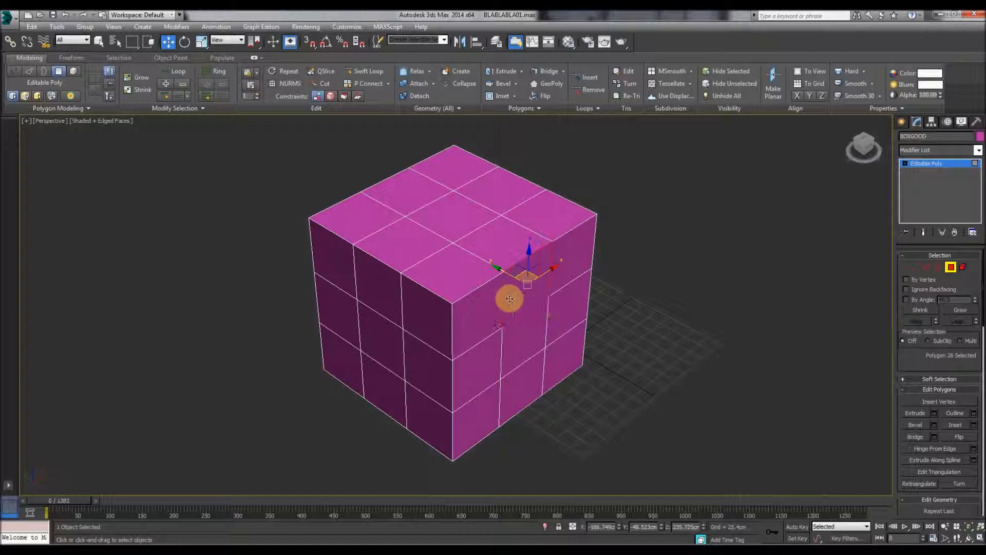
pyautogui.click(666, 284)
pyautogui.press('Up')
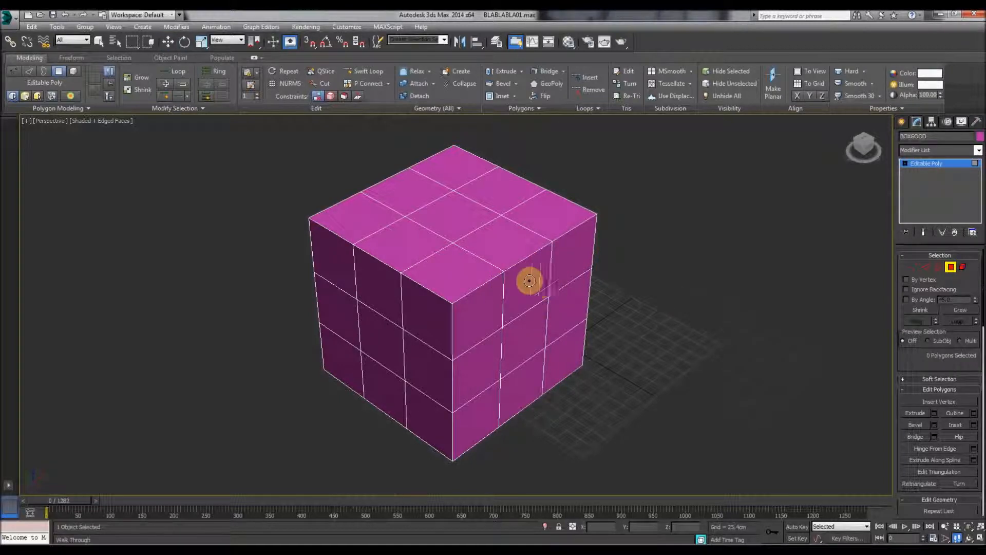
pyautogui.press('w')
pyautogui.click(499, 314)
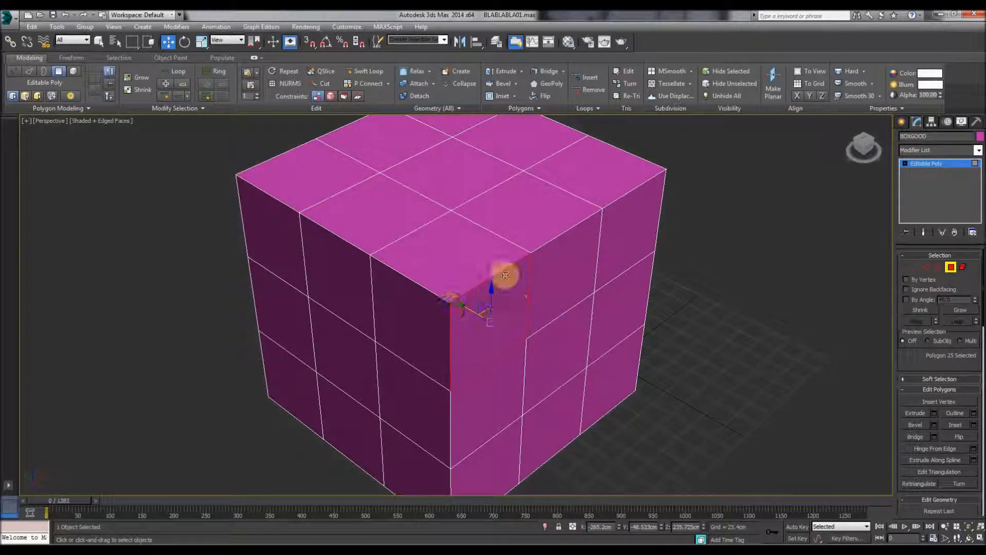
pyautogui.click(608, 418)
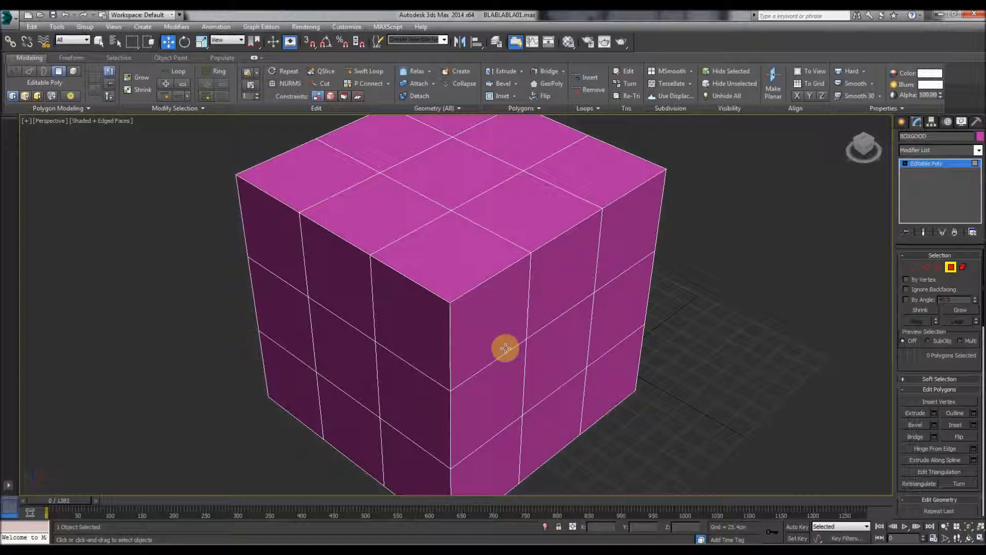
# Walk the Perspective view closer to and farther from the box while picking polygons on its right-hand side.
pyautogui.press('Up')
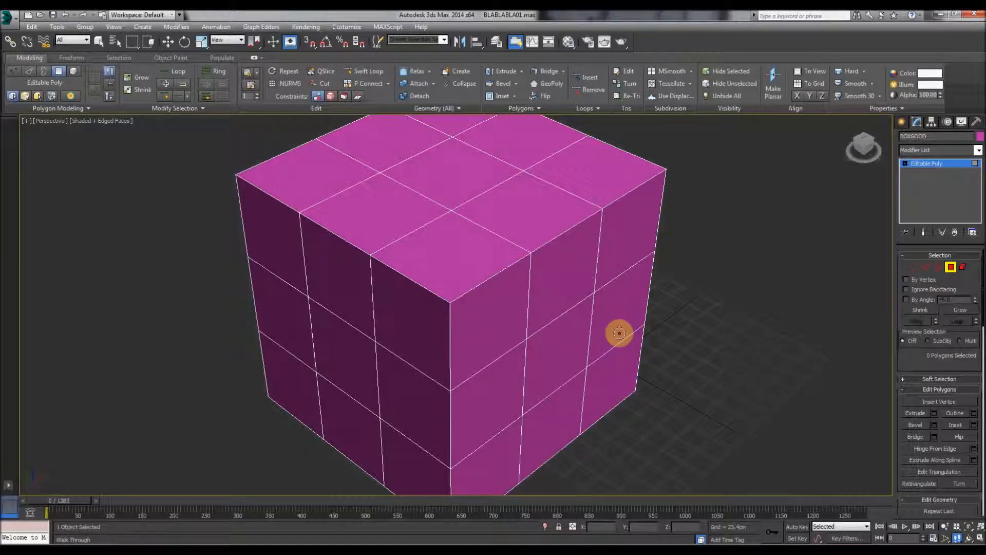
pyautogui.press('Down')
pyautogui.press('Up')
pyautogui.rightClick(480, 328)
pyautogui.click(468, 319)
pyautogui.moveTo(463, 353); pyautogui.dragTo(497, 292)
pyautogui.moveTo(552, 271); pyautogui.dragTo(527, 298)
pyautogui.click(635, 313)
pyautogui.press('Down')
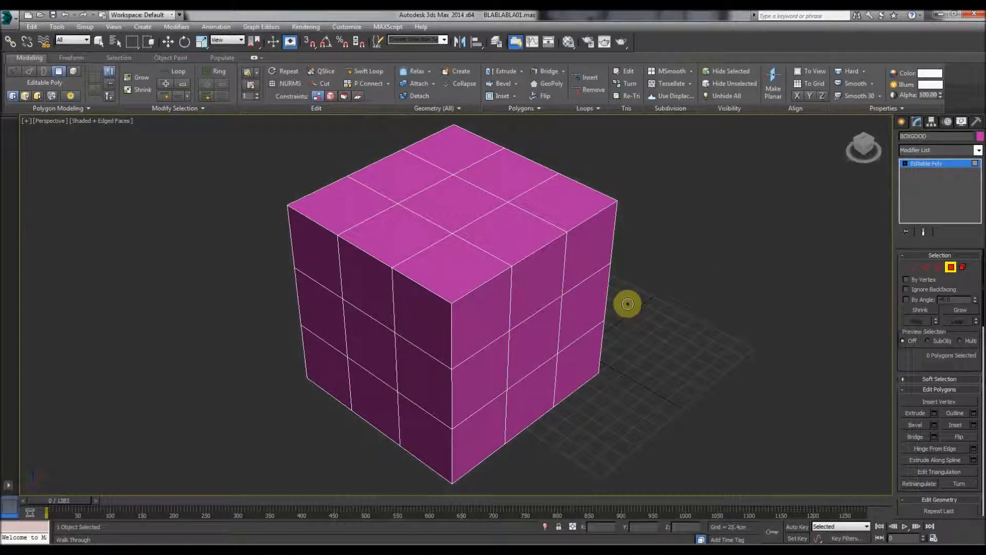
pyautogui.press('Up')
pyautogui.press('Up')
pyautogui.rightClick(542, 283)
pyautogui.click(544, 286)
pyautogui.press('Down')
pyautogui.press('Up')
# Select the entire box at element level and return to whole-object selection.
pyautogui.click(964, 269)
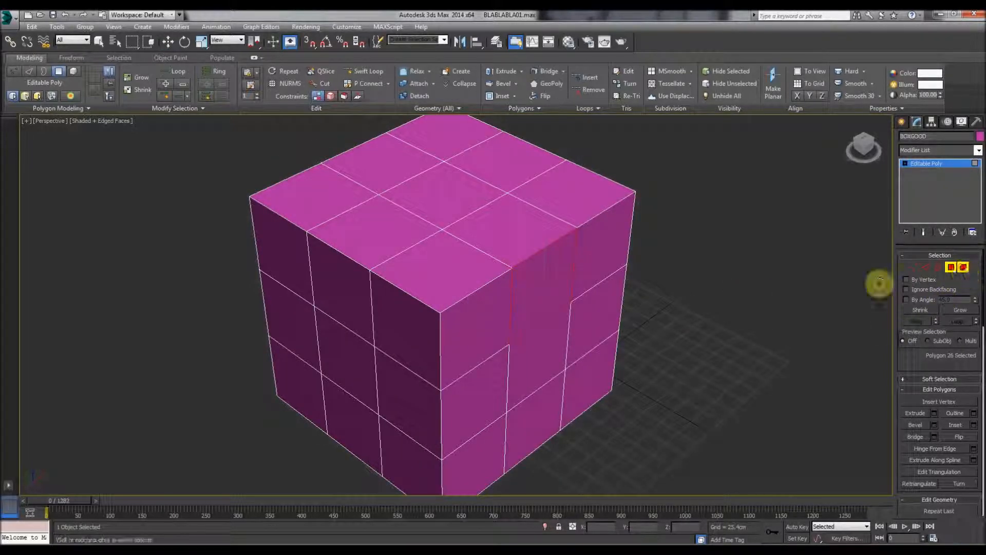
pyautogui.rightClick(480, 299)
pyautogui.click(478, 299)
pyautogui.click(963, 269)
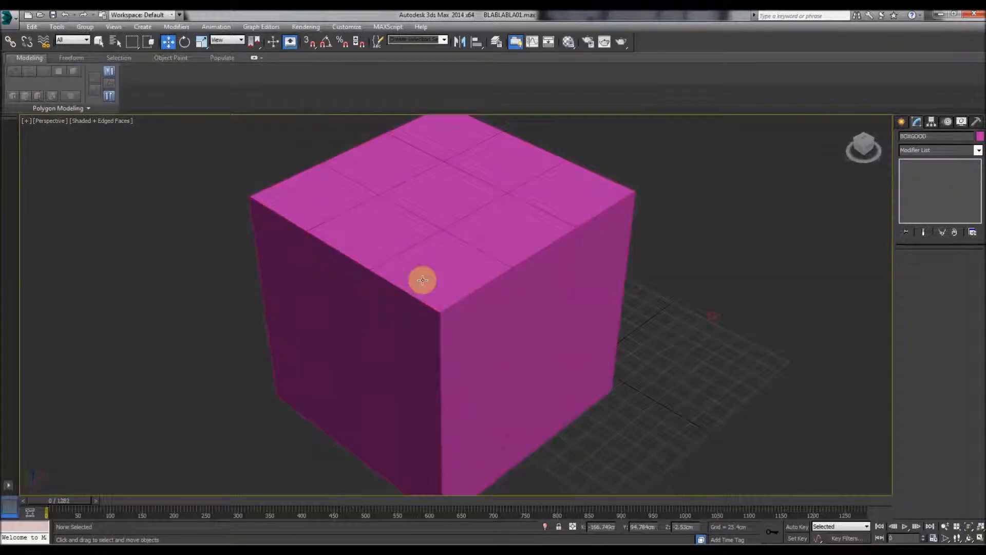
pyautogui.scroll(-5, 483, 333)
pyautogui.scroll(2, 482, 332)
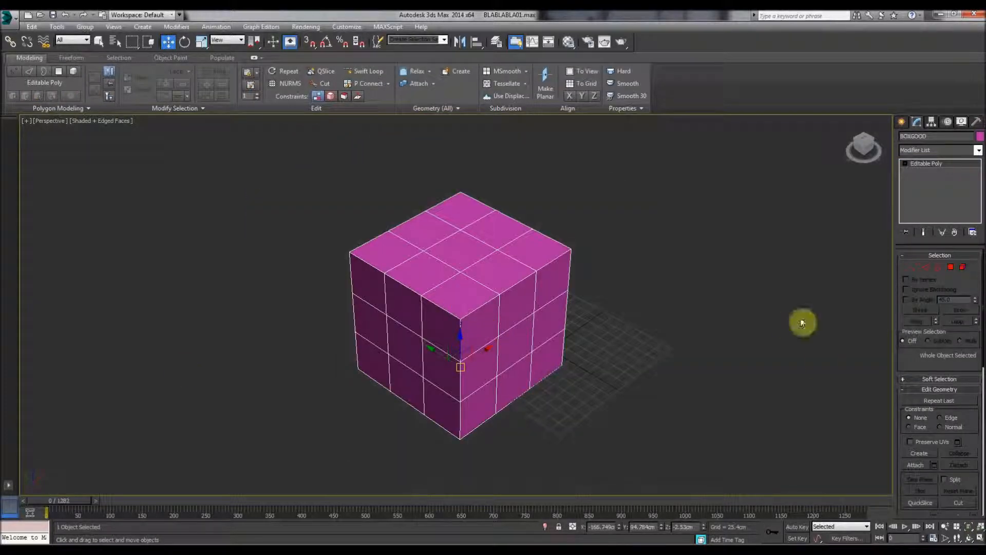
# Extrude the lower middle polygon of the box's right-hand side outward into a protruding block.
pyautogui.click(952, 269)
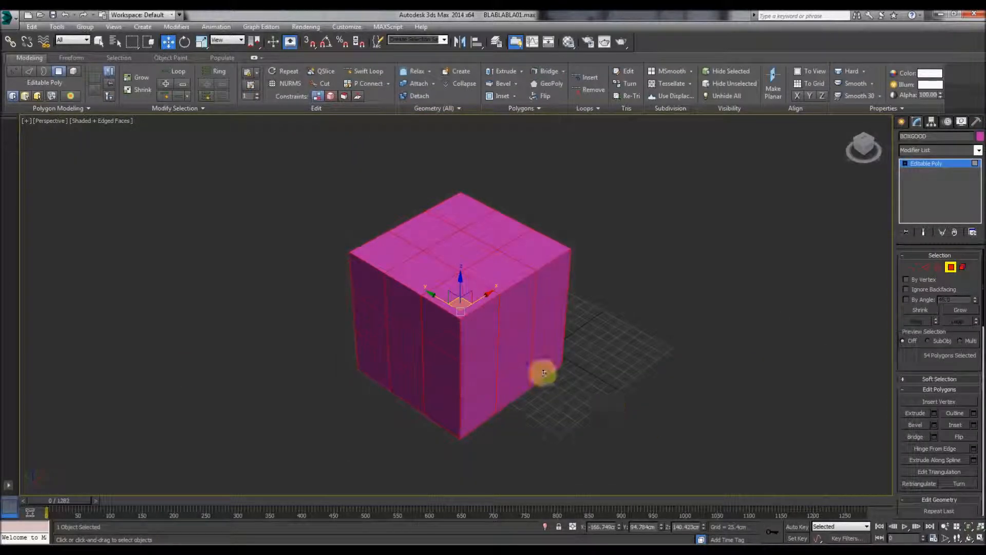
pyautogui.click(766, 370)
pyautogui.scroll(3, 489, 384)
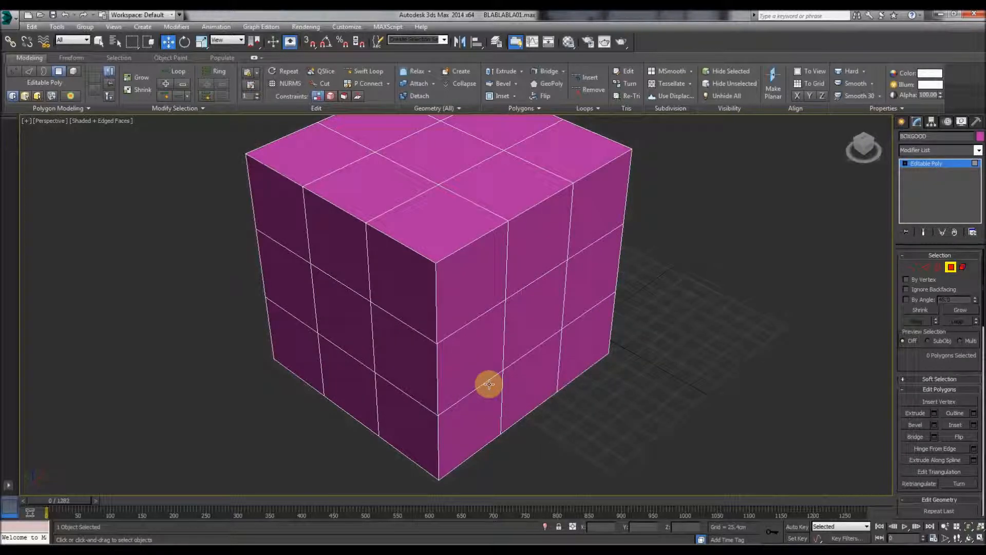
pyautogui.scroll(-4, 490, 392)
pyautogui.click(514, 399)
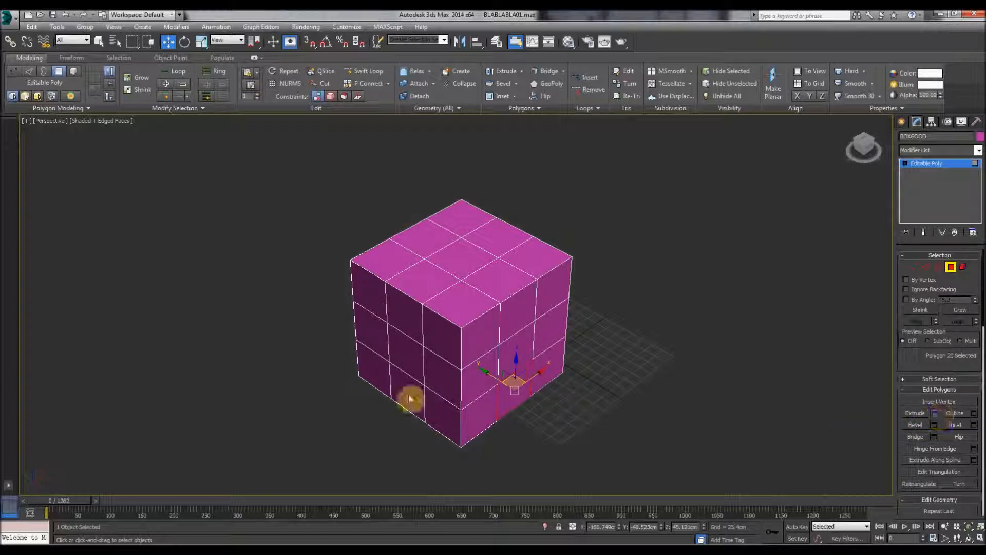
pyautogui.click(934, 413)
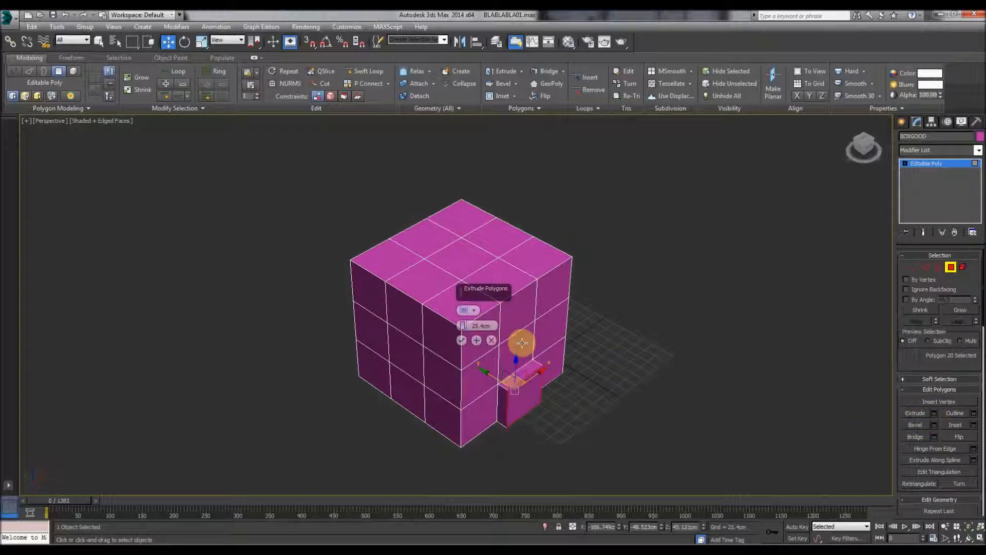
pyautogui.moveTo(466, 326); pyautogui.dragTo(469, 82)
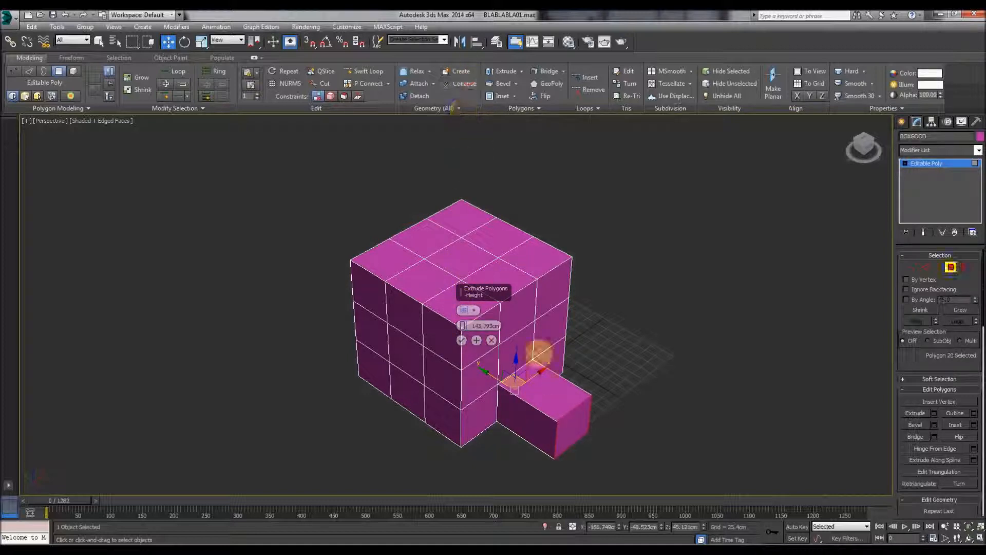
pyautogui.moveTo(467, 324); pyautogui.dragTo(456, 374)
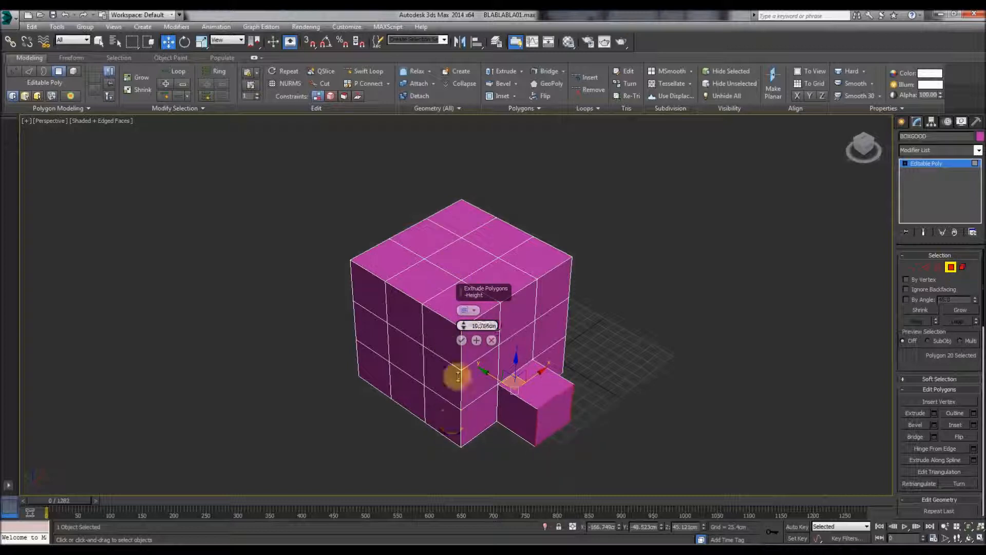
pyautogui.click(461, 340)
# At vertex level, pull the box's far-right top corner vertex and a vertex on its front-left upper rim outward along X.
pyautogui.click(914, 268)
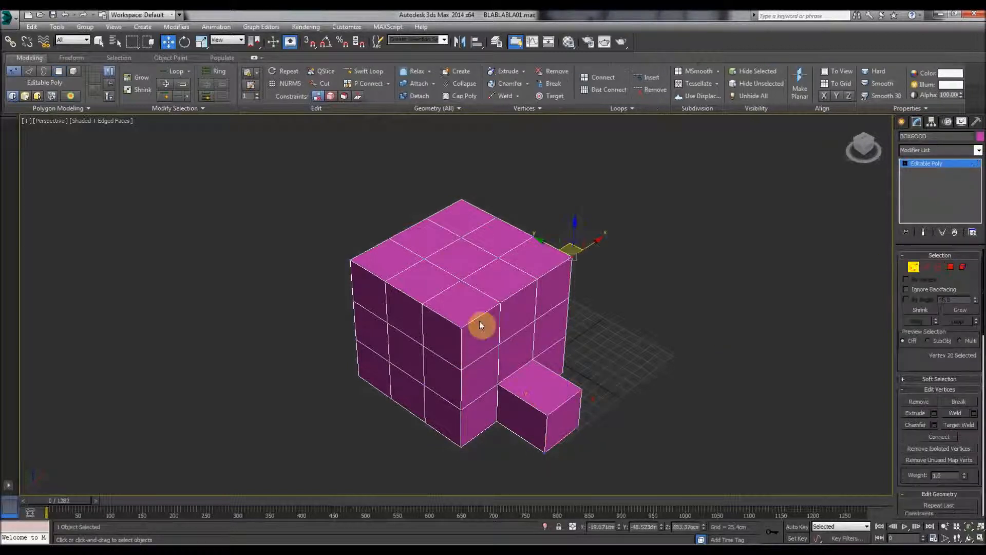
pyautogui.click(572, 259)
pyautogui.moveTo(583, 247); pyautogui.dragTo(627, 230)
pyautogui.click(422, 302)
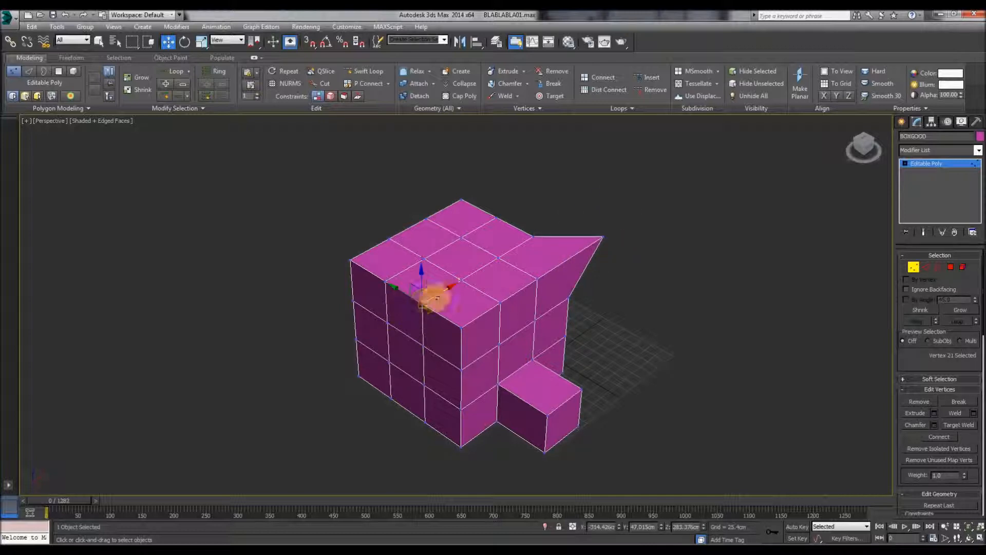
pyautogui.moveTo(436, 292); pyautogui.dragTo(418, 306)
# Raise one edge on the box's top face into a peak at edge level, then return to whole-object selection.
pyautogui.click(929, 267)
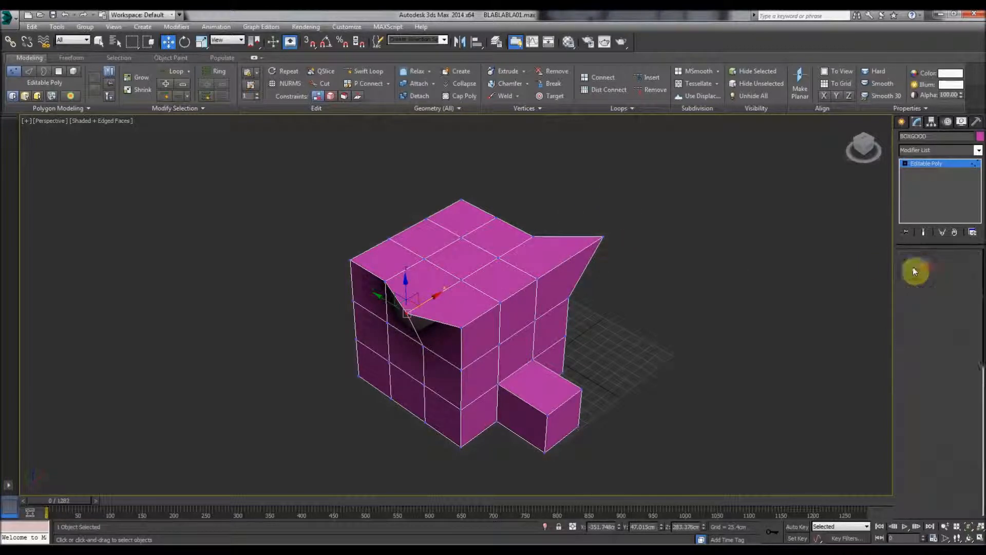
pyautogui.click(443, 230)
pyautogui.moveTo(443, 217); pyautogui.dragTo(436, 165)
pyautogui.click(301, 214)
pyautogui.click(927, 269)
# Select the whole deformed box in the Perspective view and delete it.
pyautogui.click(736, 287)
pyautogui.scroll(-3, 476, 373)
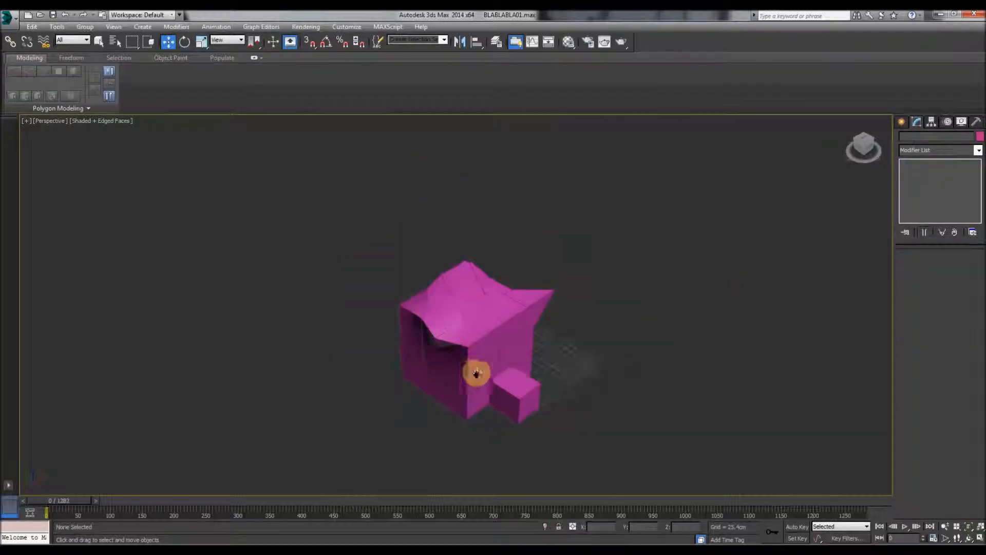
pyautogui.click(436, 353)
pyautogui.scroll(3, 342, 401)
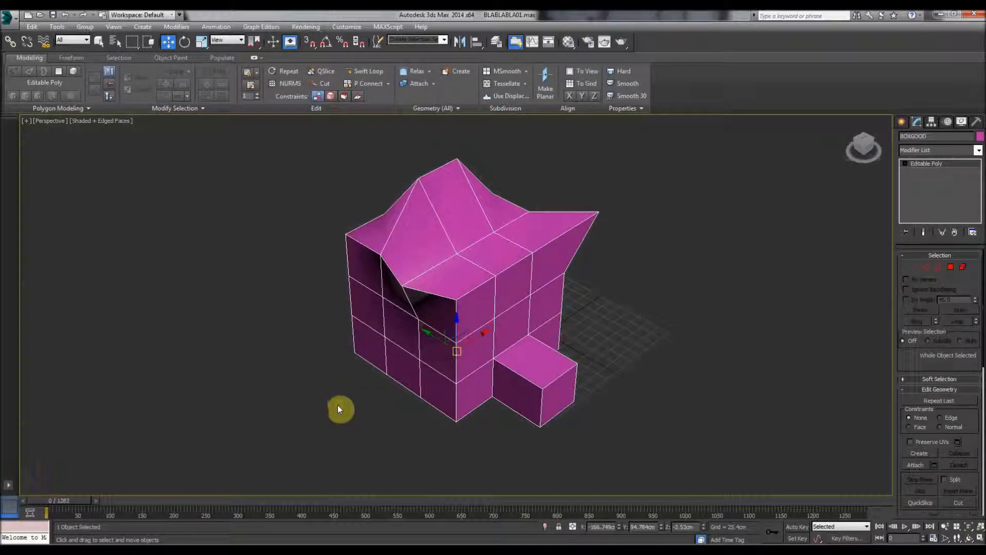
pyautogui.press('Delete')
# Create a new standard box primitive on the grid in the Perspective view and switch to the Move tool.
pyautogui.click(903, 121)
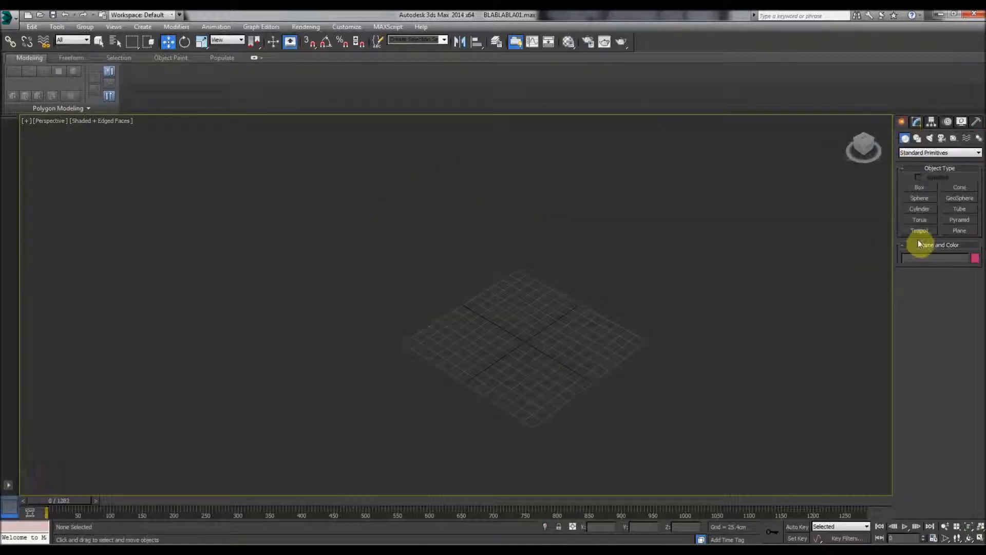
pyautogui.click(920, 187)
pyautogui.moveTo(534, 416); pyautogui.dragTo(526, 269)
pyautogui.click(534, 254)
pyautogui.press('w')
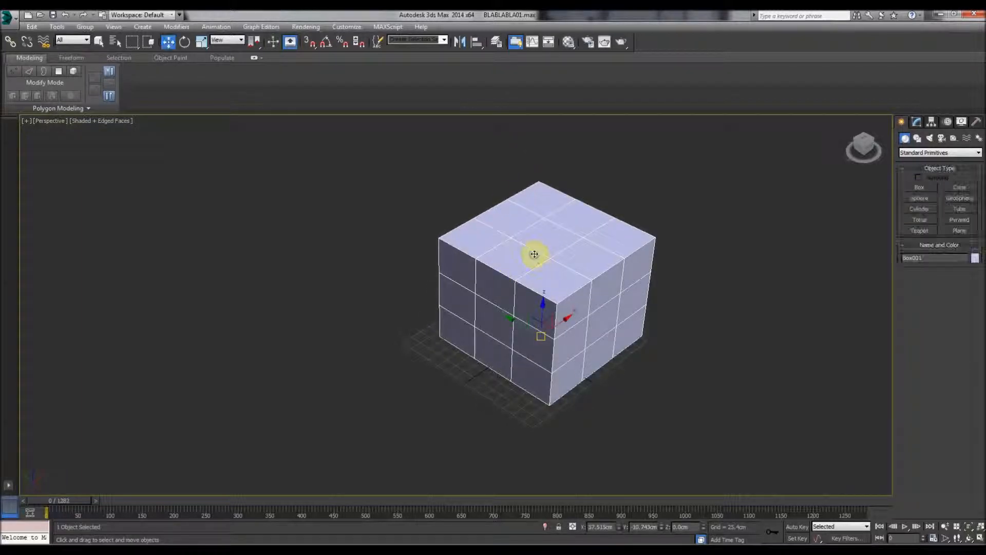
# Convert the new box to an Editable Poly and keep it selected.
pyautogui.rightClick(550, 310)
pyautogui.moveTo(595, 425)
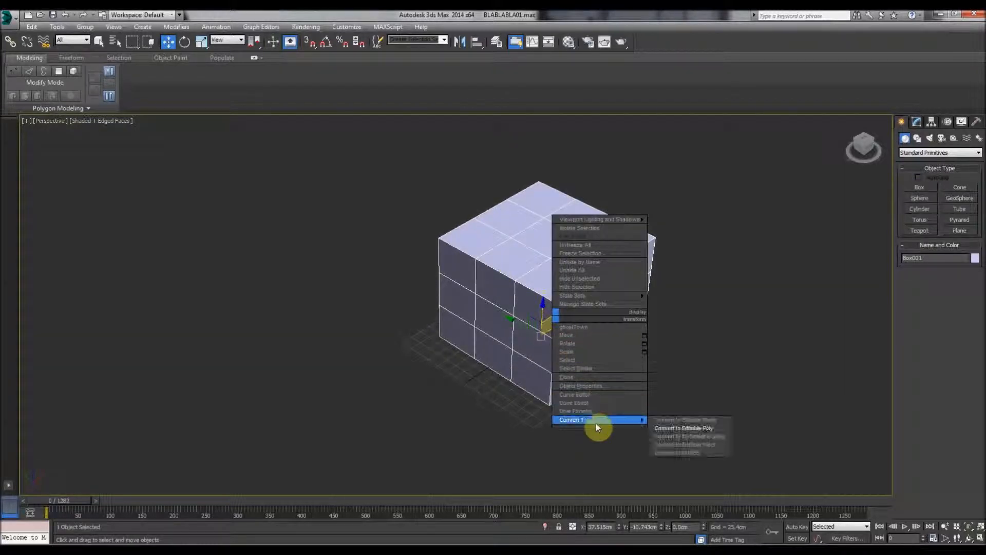
pyautogui.click(649, 428)
pyautogui.click(243, 399)
pyautogui.click(571, 338)
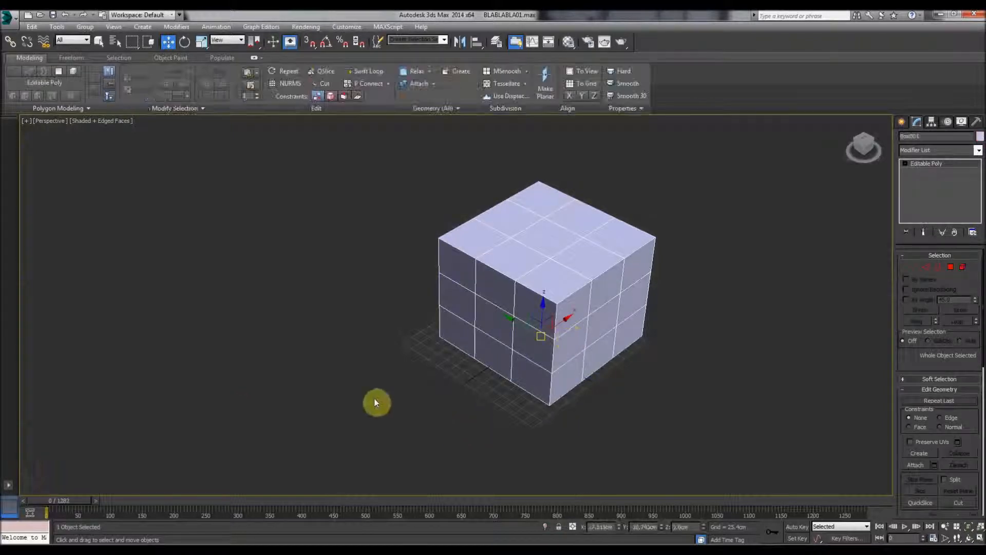
# Assign the 06 - Default material to the box from the Material Editor and move the editor window clear of the box.
pyautogui.press('m')
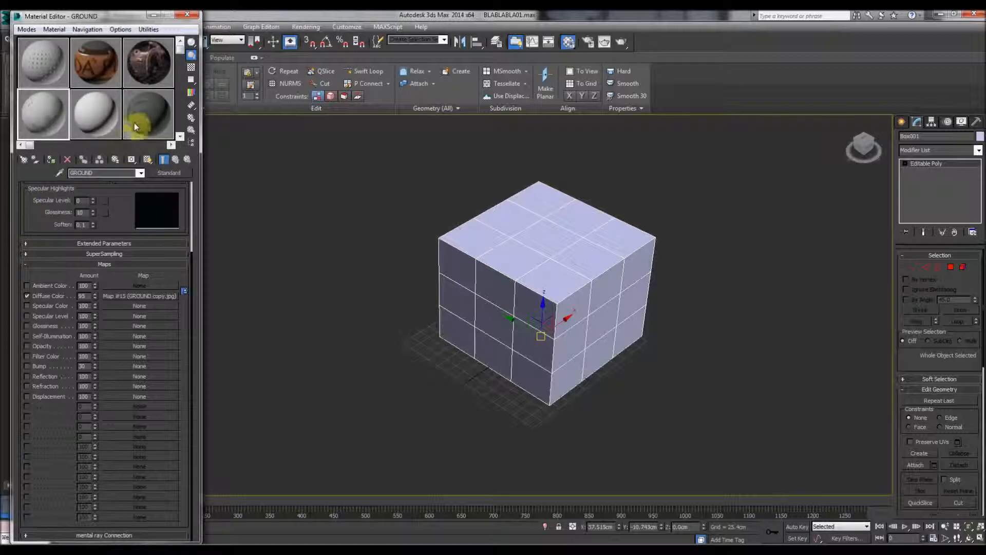
pyautogui.click(104, 112)
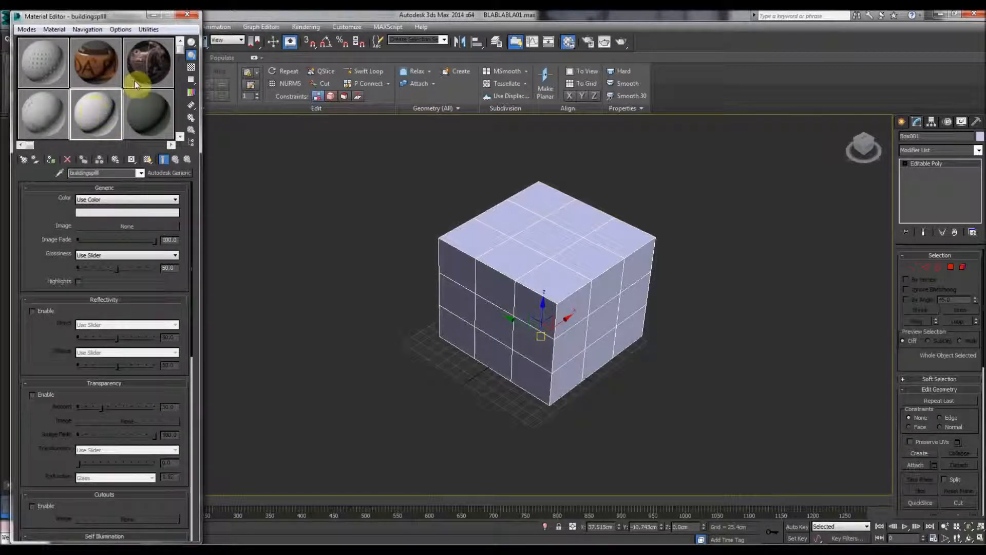
pyautogui.moveTo(124, 88)
pyautogui.mouseDown(button='middle')
pyautogui.moveTo(7, 89)
pyautogui.moveTo(158, 94)
pyautogui.moveTo(124, 89)
pyautogui.mouseUp(button='middle')
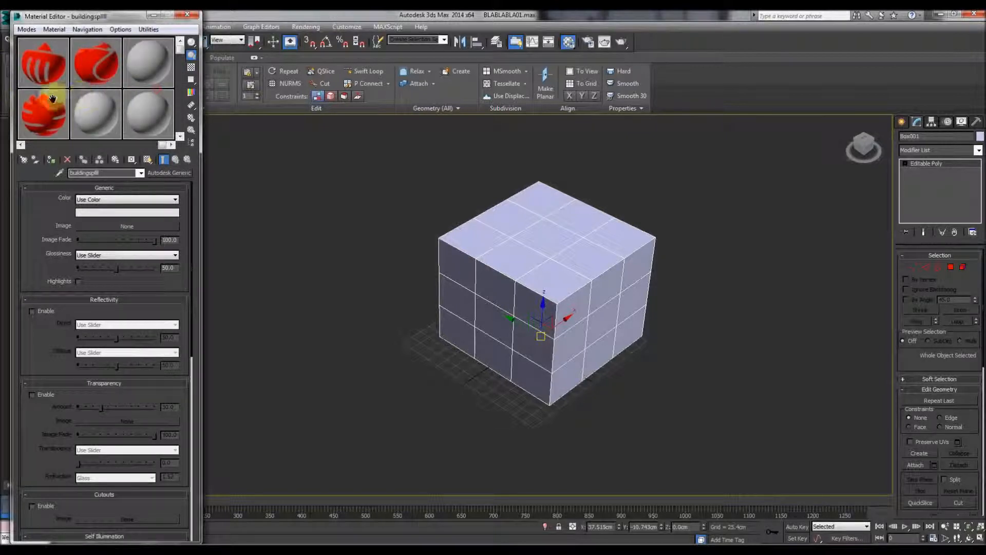
pyautogui.click(140, 60)
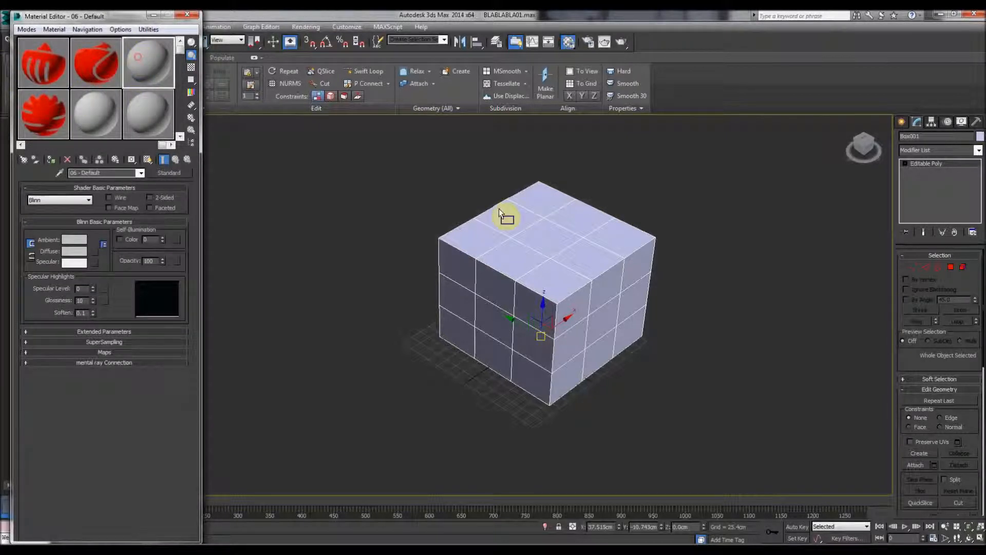
pyautogui.click(528, 266)
pyautogui.click(318, 285)
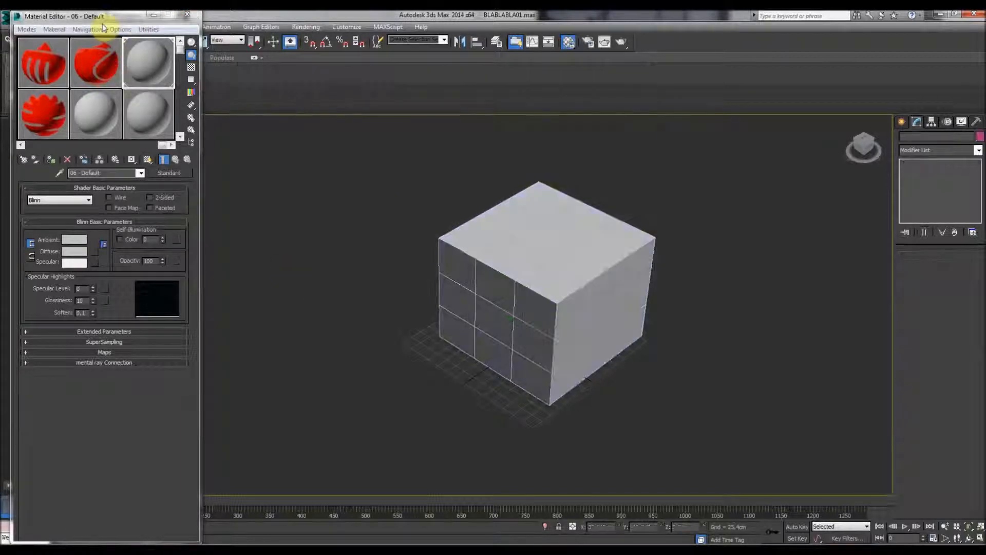
pyautogui.moveTo(93, 20); pyautogui.dragTo(82, 391)
# Move the box freehand around the Perspective view, deselecting and reselecting it between moves.
pyautogui.click(619, 347)
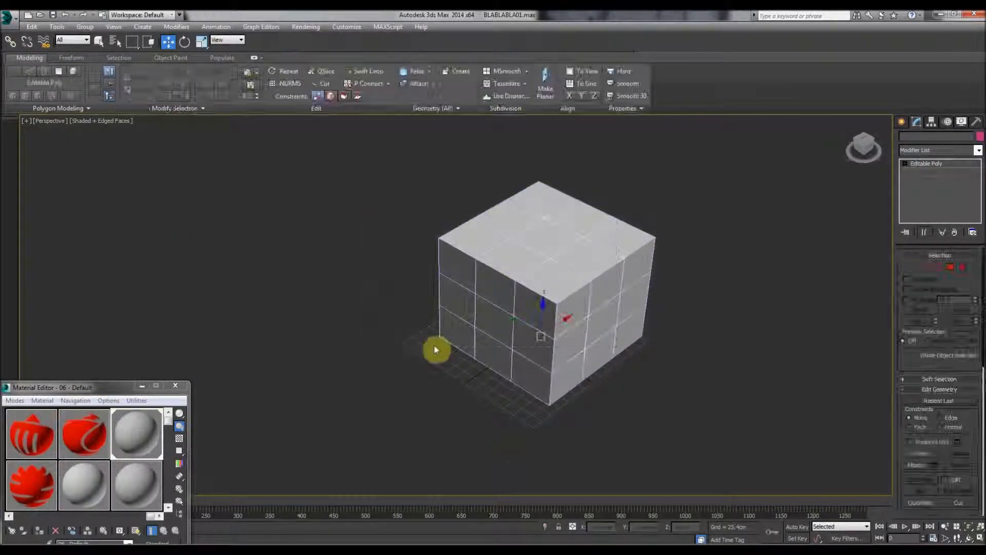
pyautogui.click(192, 255)
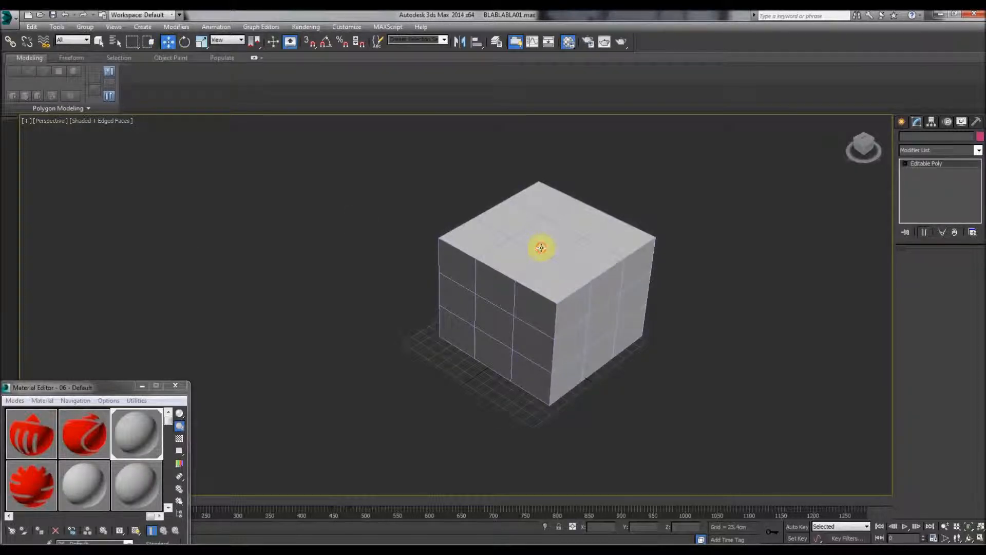
pyautogui.click(540, 249)
pyautogui.moveTo(534, 331); pyautogui.dragTo(359, 390)
pyautogui.click(359, 390)
pyautogui.click(469, 335)
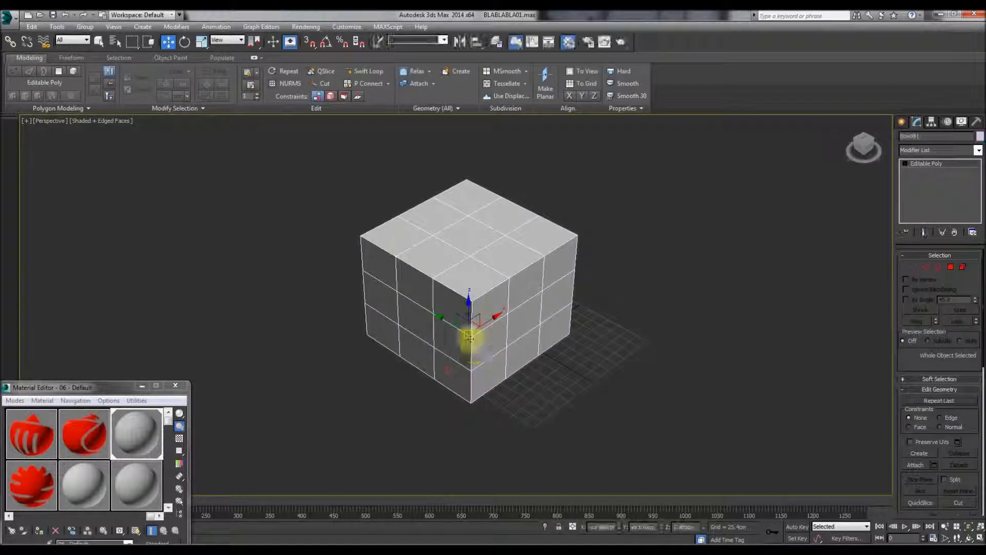
pyautogui.click(319, 189)
pyautogui.moveTo(452, 267); pyautogui.dragTo(436, 238)
pyautogui.moveTo(464, 337); pyautogui.dragTo(497, 347)
# Lower the box below the grid in the four-viewport layout, then return to the maximized Perspective view.
pyautogui.hotkey('alt', 'w')
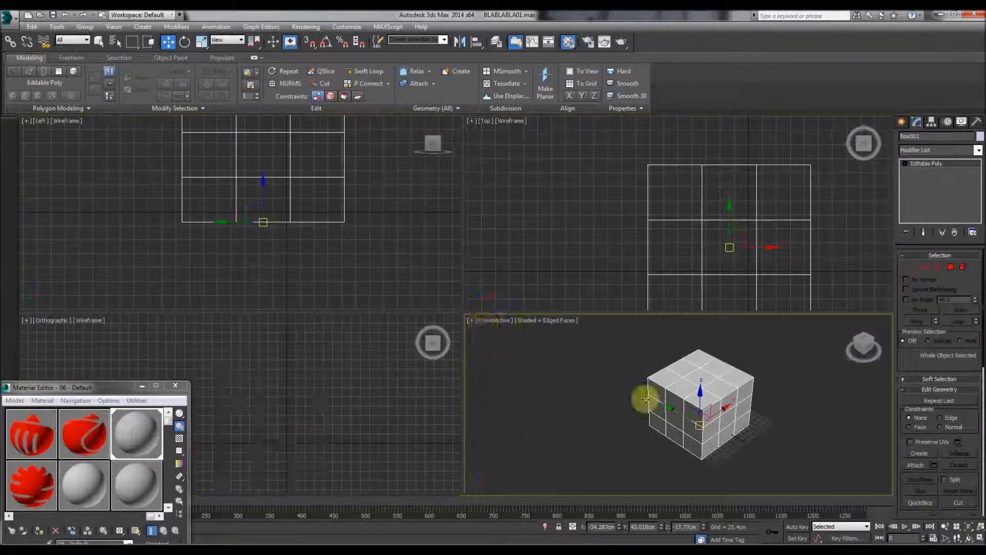
pyautogui.rightClick(465, 300)
pyautogui.moveTo(236, 220); pyautogui.dragTo(614, 412)
pyautogui.click(980, 538)
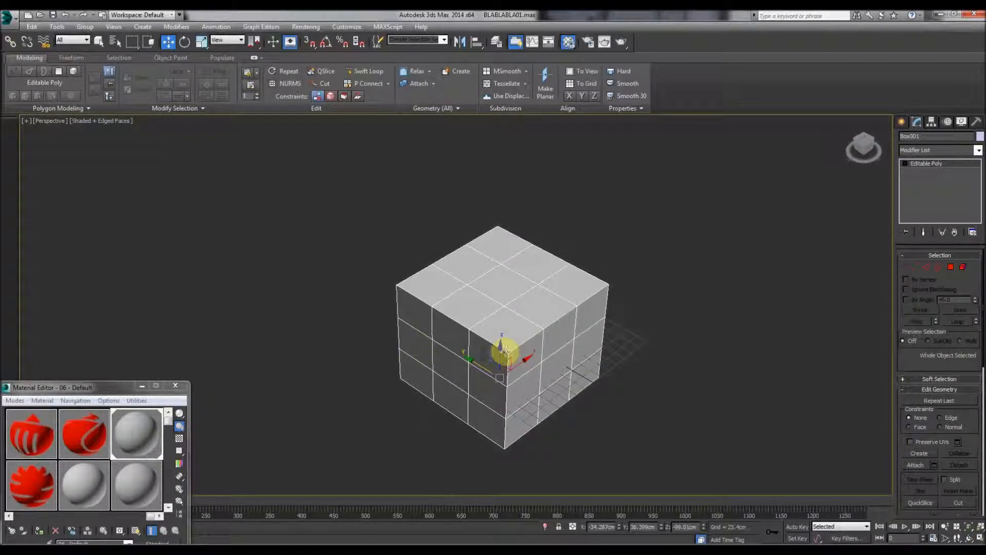
# Deselect and reselect the box several times in the Perspective view.
pyautogui.click(276, 375)
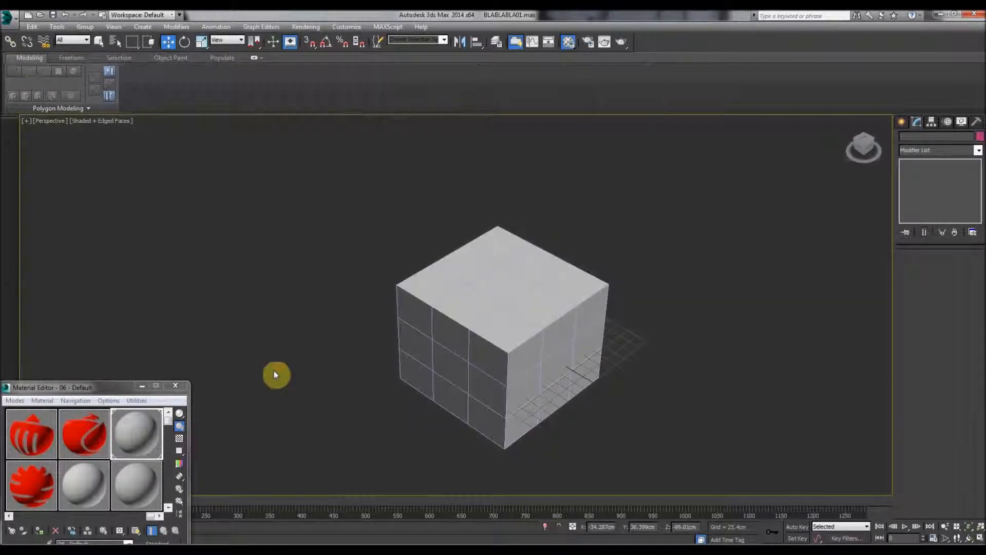
pyautogui.click(457, 359)
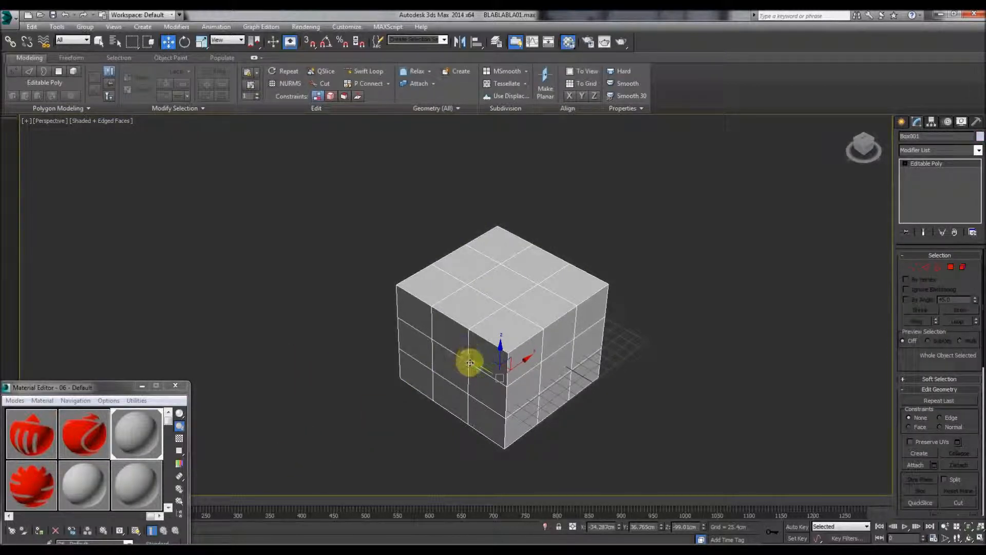
pyautogui.click(409, 441)
pyautogui.click(489, 353)
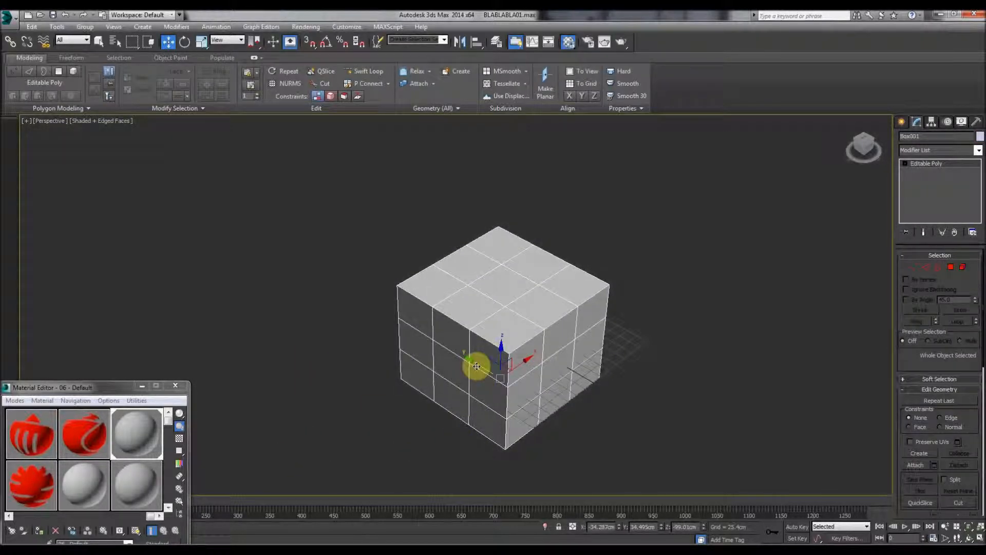
pyautogui.click(410, 453)
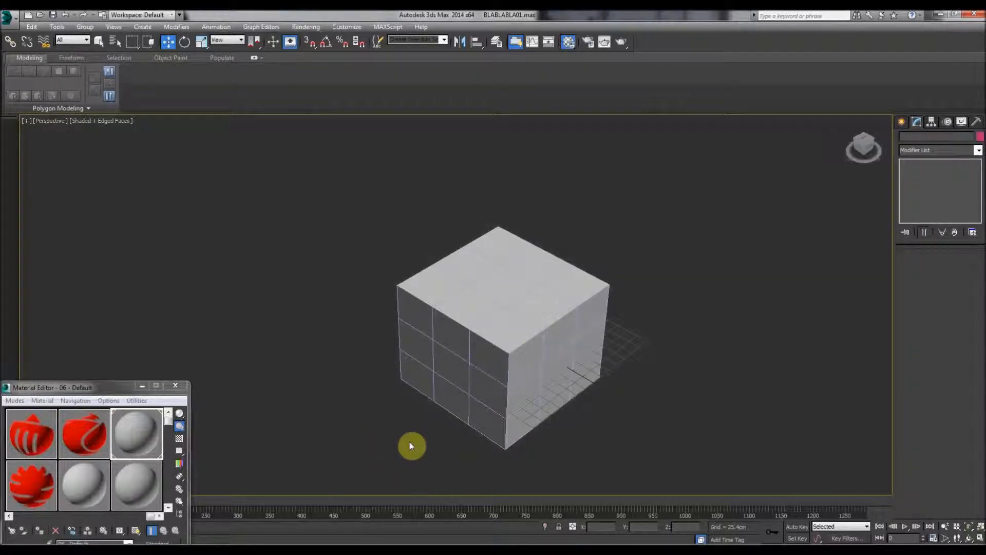
pyautogui.click(448, 393)
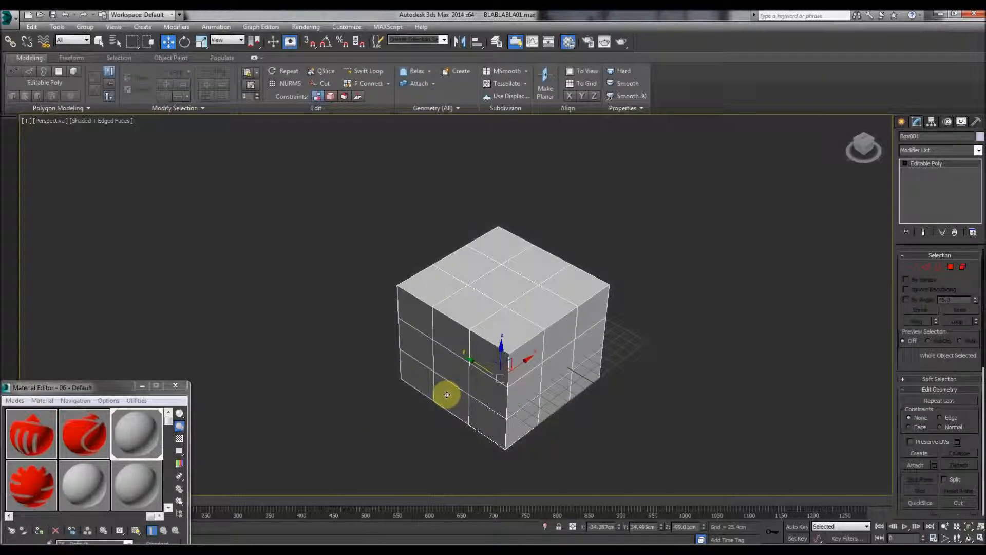
pyautogui.click(233, 485)
# Move the box freehand to one side, then slide it along its Y axis.
pyautogui.click(474, 385)
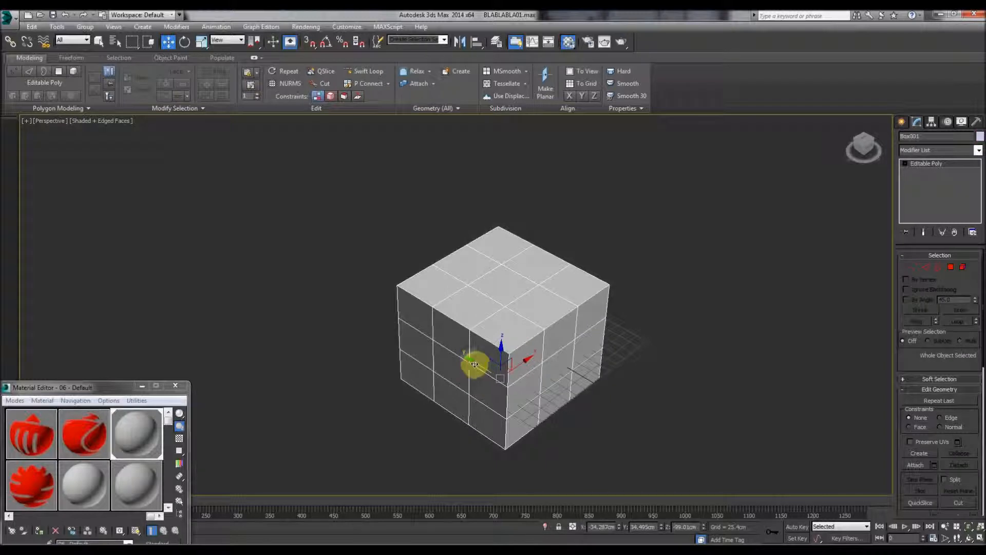
pyautogui.moveTo(449, 381); pyautogui.dragTo(524, 374)
pyautogui.click(440, 392)
pyautogui.click(496, 367)
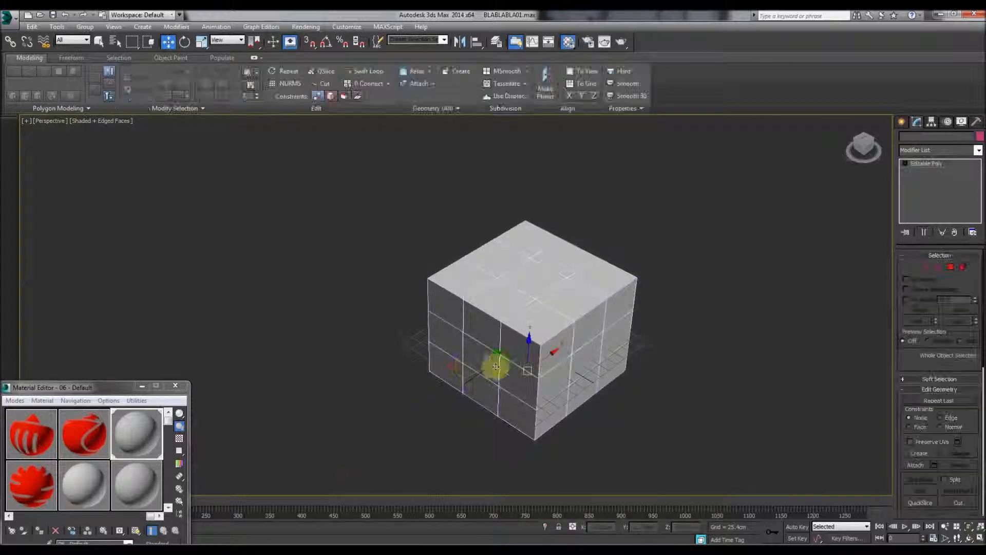
pyautogui.moveTo(500, 352); pyautogui.dragTo(344, 392)
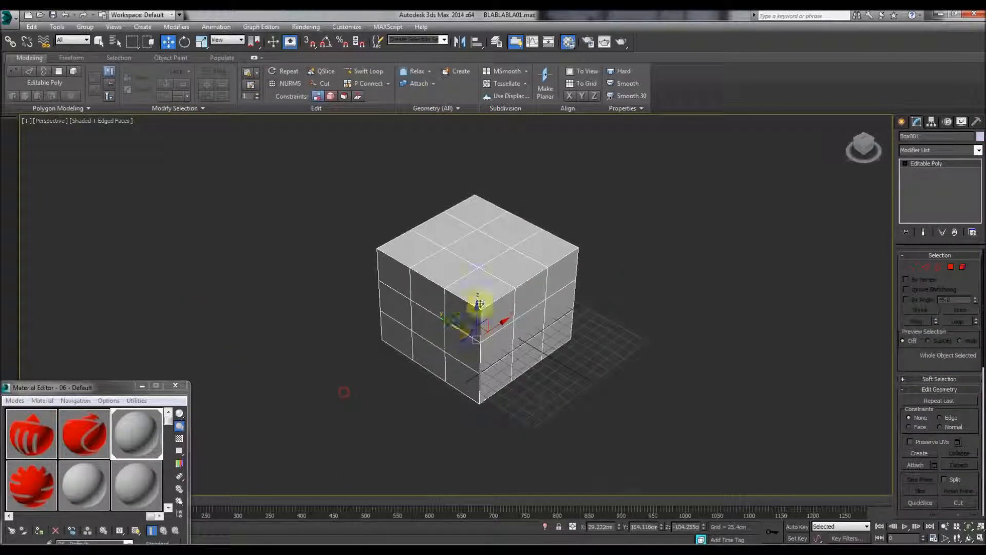
# Raise the box about 62 cm along Z, shift it back over the grid, and reselect it.
pyautogui.moveTo(476, 306); pyautogui.dragTo(457, 275)
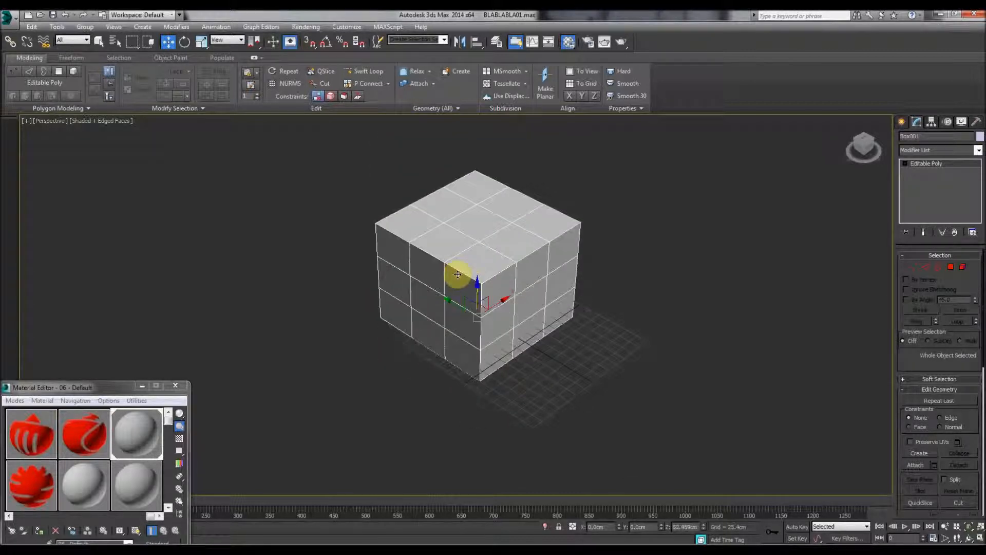
pyautogui.moveTo(493, 305); pyautogui.dragTo(531, 330)
pyautogui.click(375, 407)
pyautogui.click(514, 288)
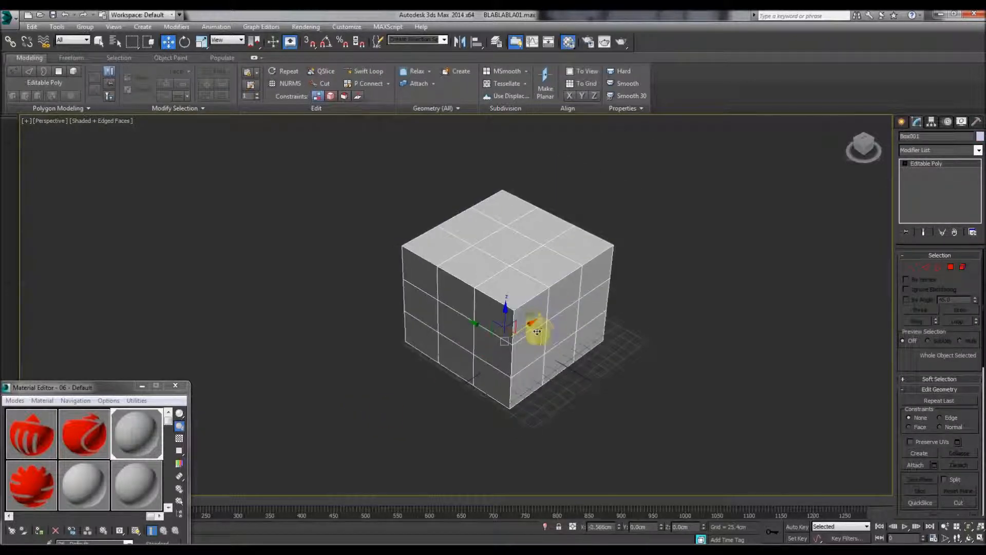
# Reselect the box and shift it slightly toward the view's upper-left with the Move tool.
pyautogui.click(418, 385)
pyautogui.click(482, 400)
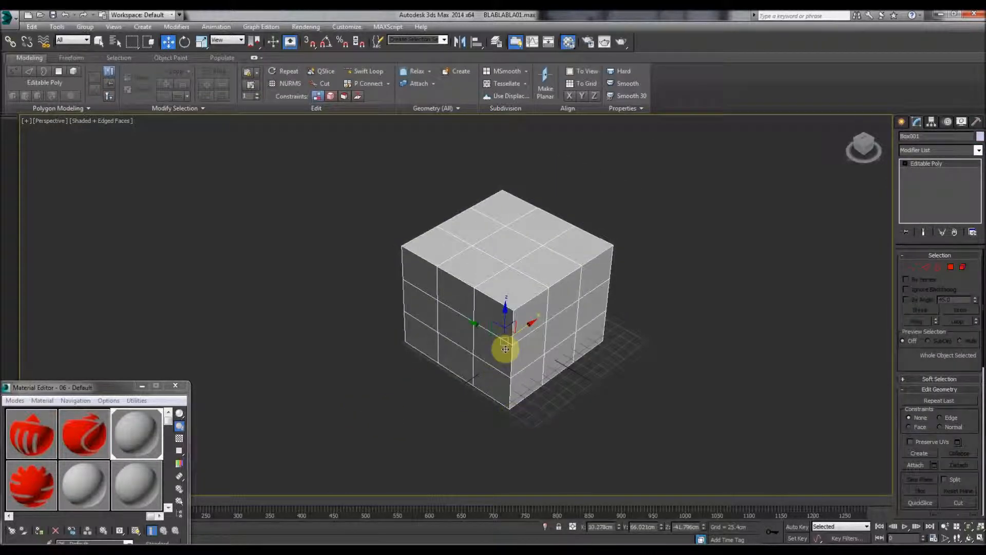
pyautogui.moveTo(502, 339); pyautogui.dragTo(480, 331)
pyautogui.click(346, 340)
pyautogui.click(514, 283)
# Try rotating the box slightly with the Rotate tool and undo the rotations.
pyautogui.click(185, 42)
pyautogui.moveTo(498, 336)
pyautogui.mouseDown()
pyautogui.moveTo(498, 312)
pyautogui.moveTo(471, 332)
pyautogui.moveTo(504, 341)
pyautogui.moveTo(485, 337)
pyautogui.mouseUp()
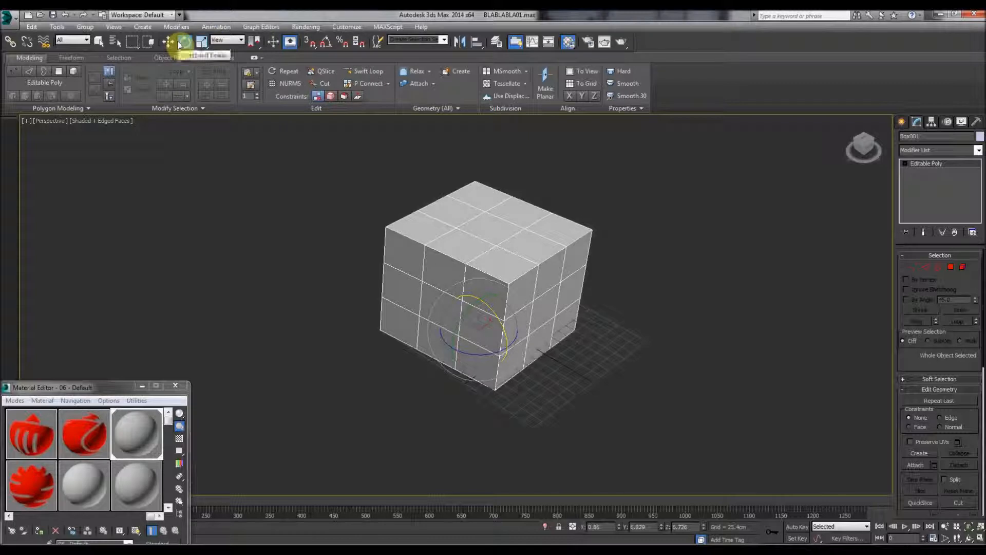
pyautogui.moveTo(440, 302); pyautogui.dragTo(488, 323)
pyautogui.hotkey('ctrl', 'z')
pyautogui.hotkey('ctrl', 'z')
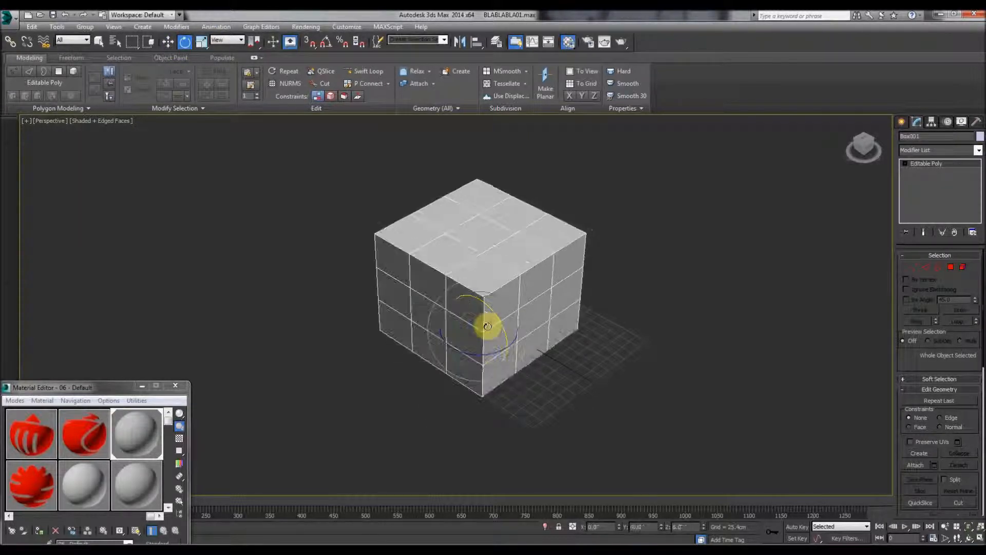
# Reselect the box, tilt it freely about several axes with the rotation gizmo, and undo the tilting.
pyautogui.click(261, 193)
pyautogui.click(479, 335)
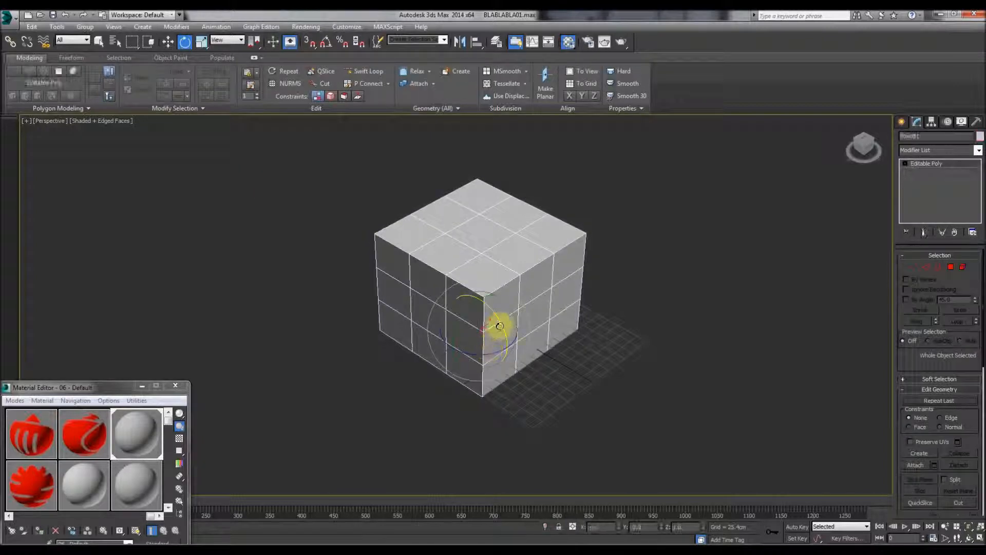
pyautogui.moveTo(501, 325); pyautogui.dragTo(458, 319)
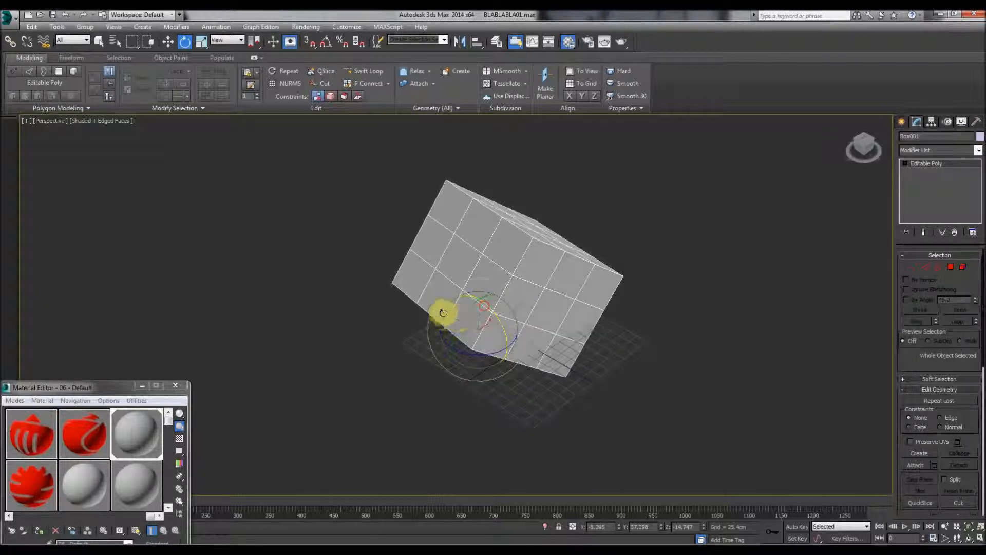
pyautogui.hotkey('ctrl', 'z')
pyautogui.hotkey('ctrl', 'z')
pyautogui.hotkey('ctrl', 'z')
pyautogui.hotkey('ctrl', 'z')
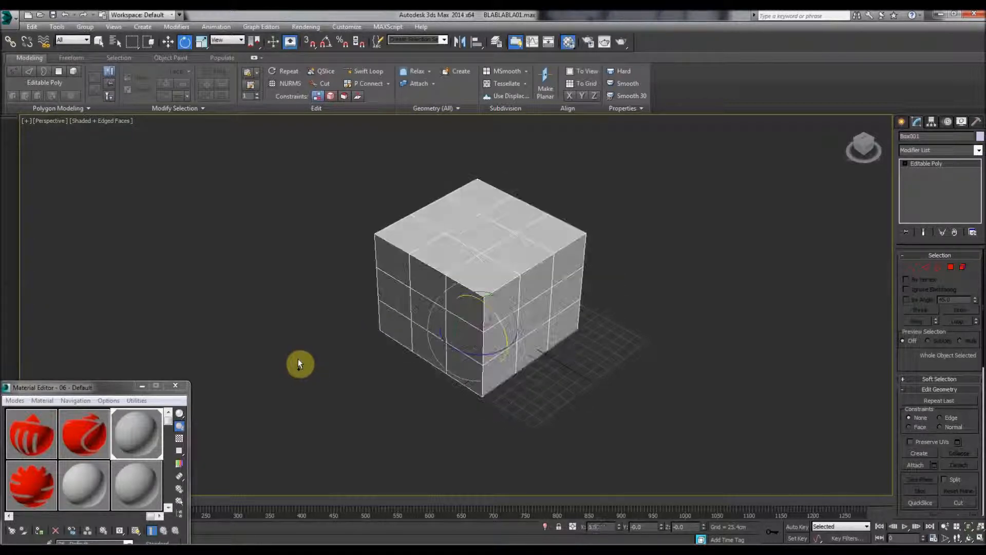
# Reselect the box, resize it freely with the Scale tool so it becomes smaller and flatter, and deselect it.
pyautogui.click(272, 337)
pyautogui.click(429, 216)
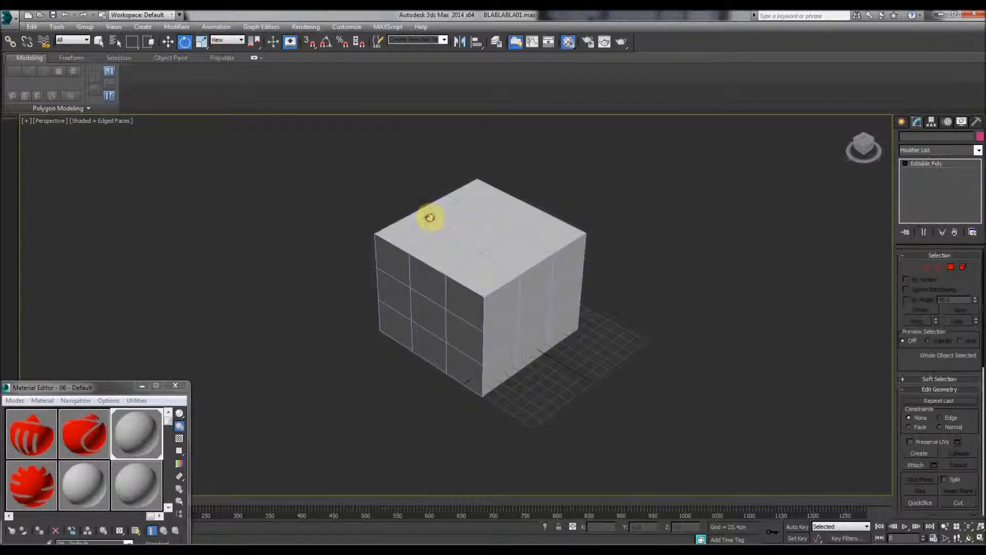
pyautogui.click(200, 43)
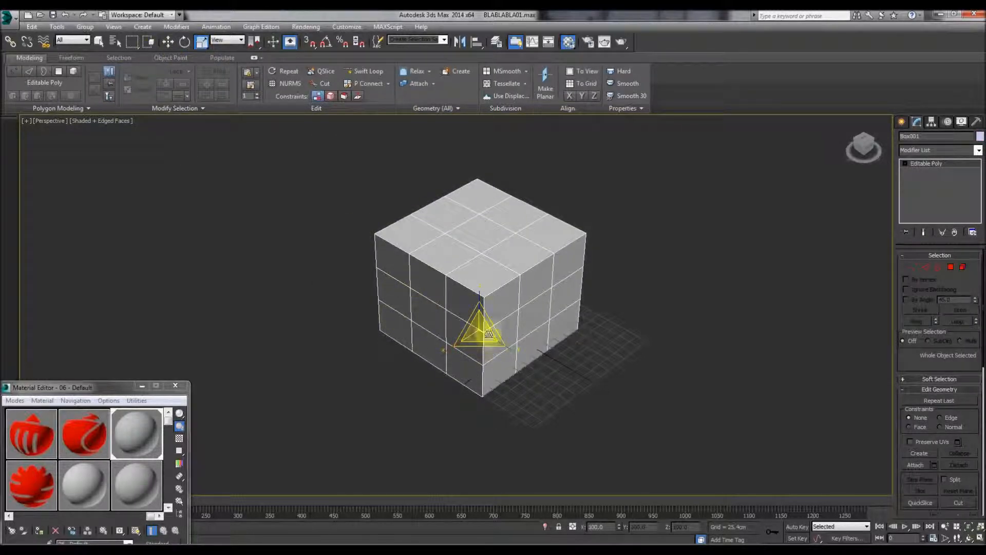
pyautogui.moveTo(480, 332)
pyautogui.mouseDown()
pyautogui.moveTo(478, 321)
pyautogui.moveTo(486, 379)
pyautogui.moveTo(473, 318)
pyautogui.moveTo(466, 419)
pyautogui.moveTo(484, 408)
pyautogui.moveTo(475, 344)
pyautogui.mouseUp()
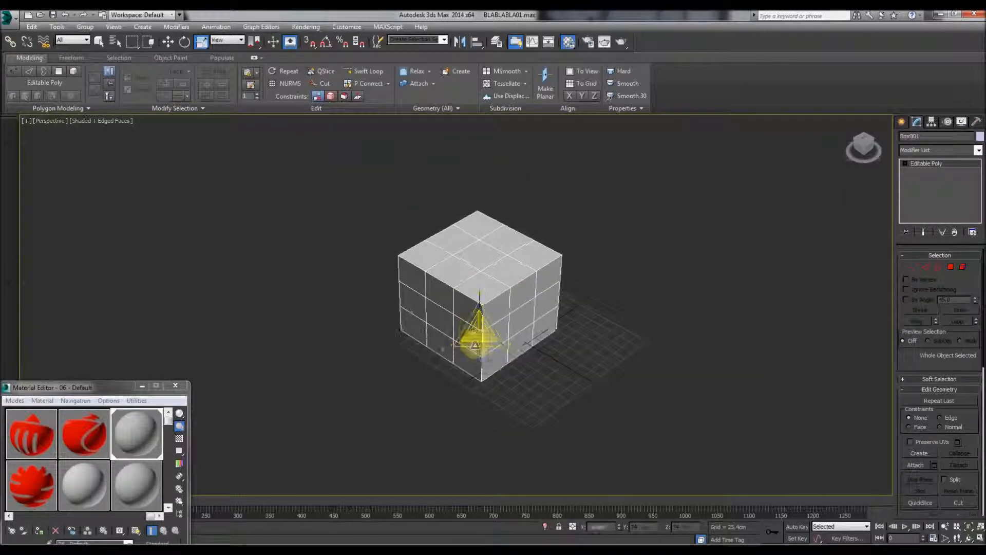
pyautogui.moveTo(453, 279); pyautogui.dragTo(519, 359)
pyautogui.moveTo(434, 340); pyautogui.dragTo(444, 398, button='middle')
pyautogui.scroll(-5, 444, 398)
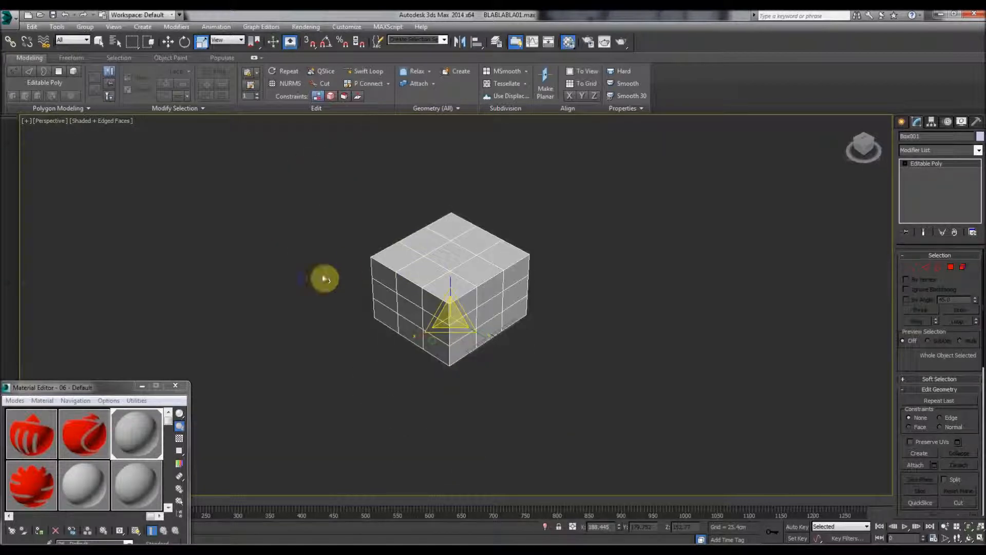
pyautogui.click(475, 442)
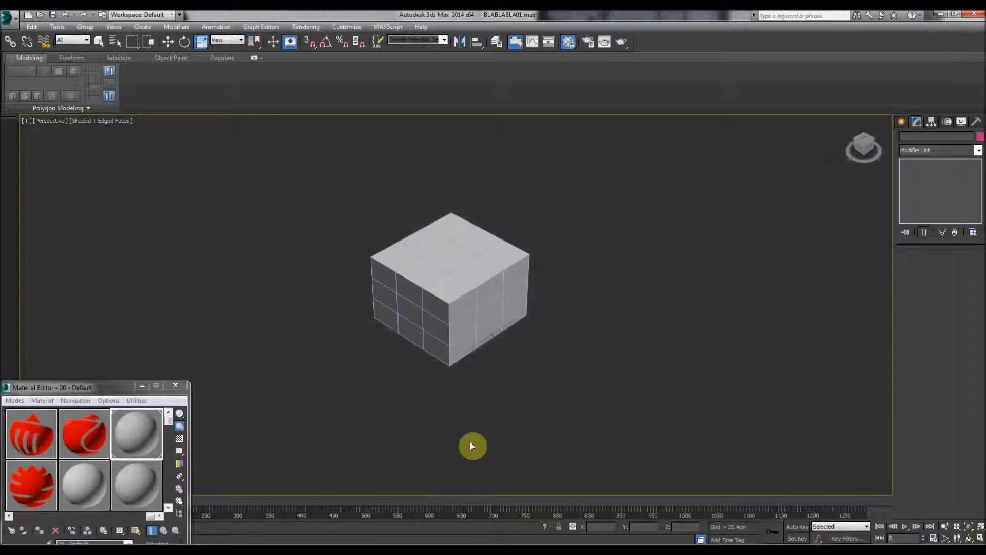
# Create a standard Target camera in the perspective view, placed away from the box with its target beside the box.
pyautogui.click(905, 123)
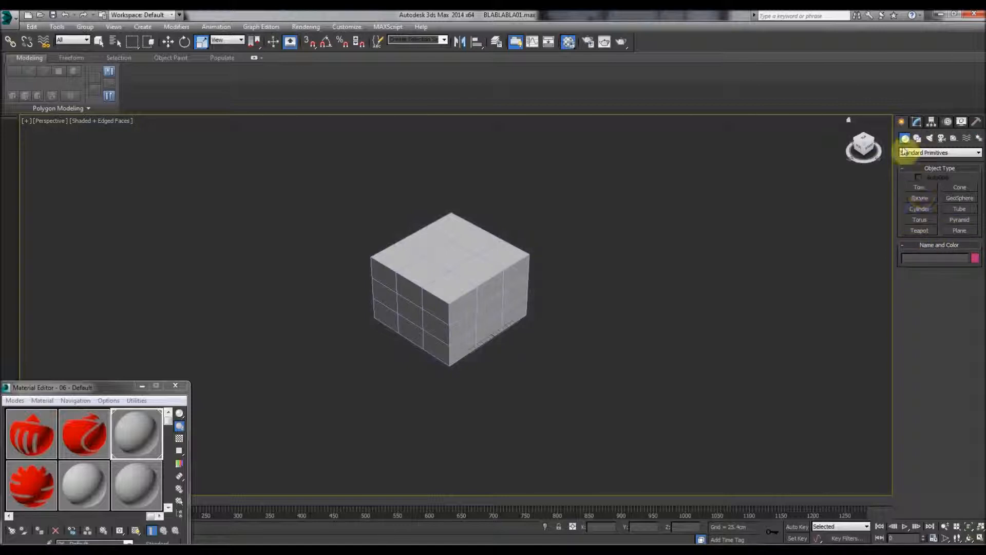
pyautogui.click(941, 139)
pyautogui.click(915, 190)
pyautogui.moveTo(766, 379); pyautogui.dragTo(545, 317)
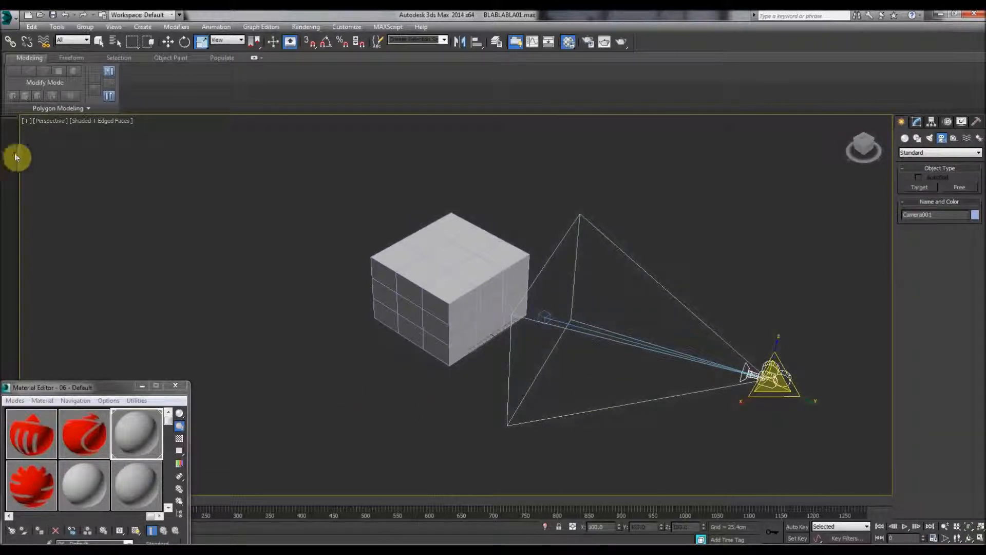
# Look through Camera001, orbit it to view the box from above, and restore the four-viewport layout.
pyautogui.click(45, 121)
pyautogui.moveTo(46, 136)
pyautogui.click(221, 136)
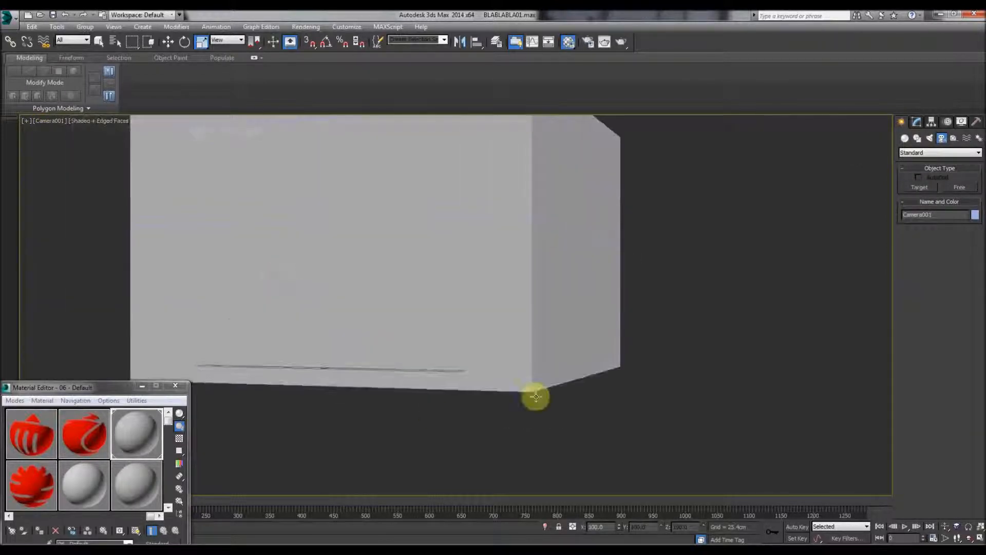
pyautogui.click(969, 538)
pyautogui.moveTo(595, 365); pyautogui.dragTo(872, 445)
pyautogui.click(980, 538)
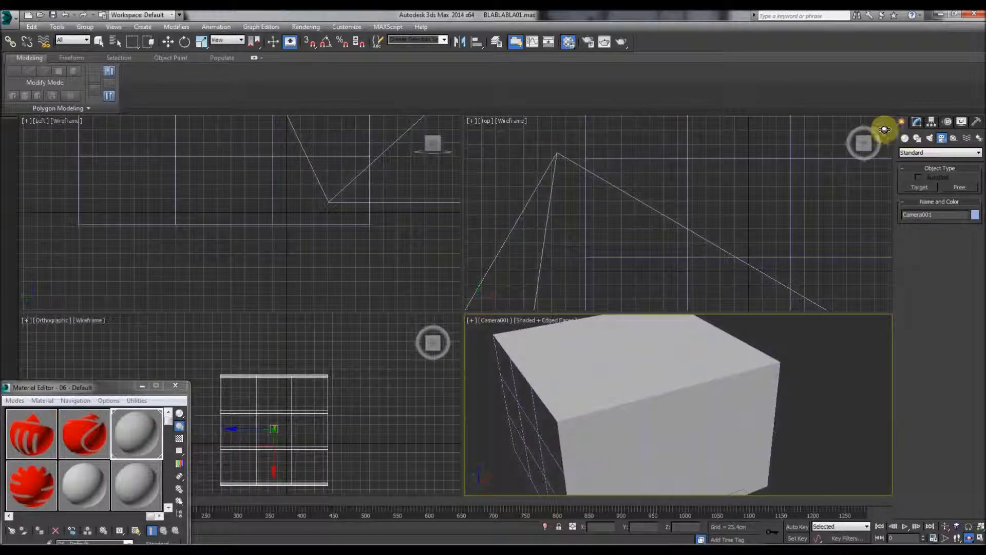
# Create a photometric Target Light in the Left view aimed at the box, accepting the recommended mr Photographic Exposure Control.
pyautogui.click(929, 138)
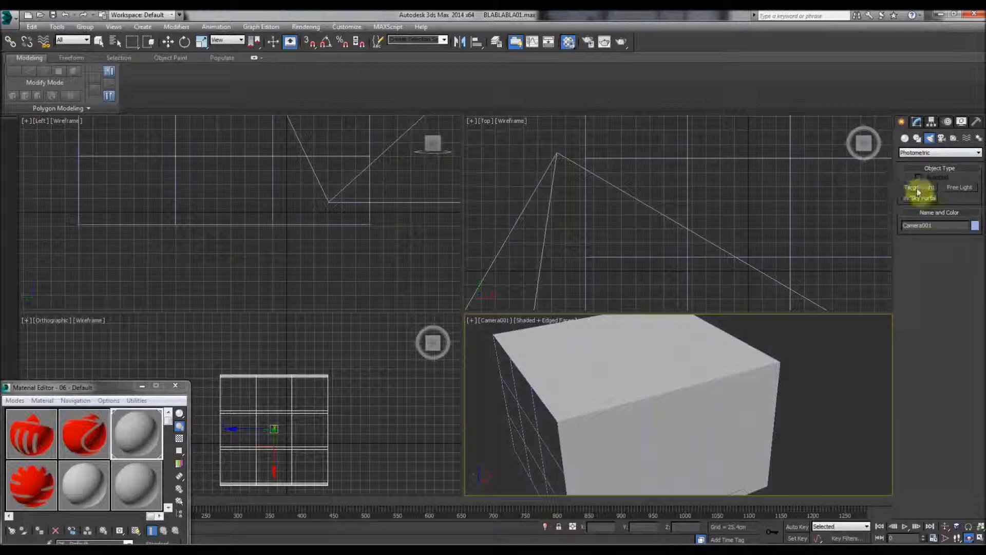
pyautogui.click(917, 188)
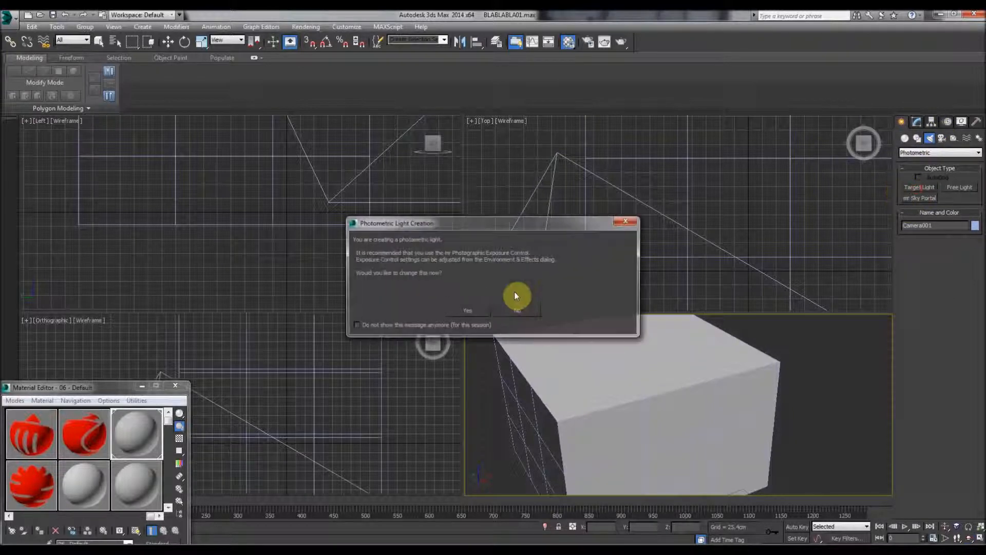
pyautogui.click(466, 314)
pyautogui.moveTo(392, 288); pyautogui.dragTo(231, 181)
pyautogui.scroll(-2, 350, 210)
pyautogui.moveTo(679, 386); pyautogui.dragTo(630, 358, button='middle')
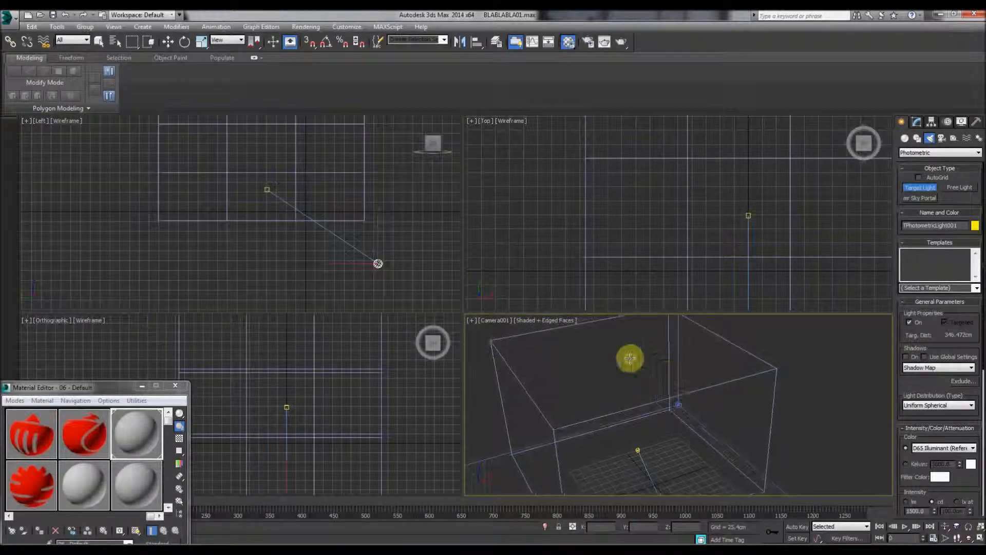
# Orbit the camera higher above the box and frame the camera, box and light in the Left view.
pyautogui.click(968, 538)
pyautogui.moveTo(704, 425); pyautogui.dragTo(732, 398)
pyautogui.scroll(-5, 288, 236)
pyautogui.moveTo(288, 237); pyautogui.dragTo(325, 257, button='middle')
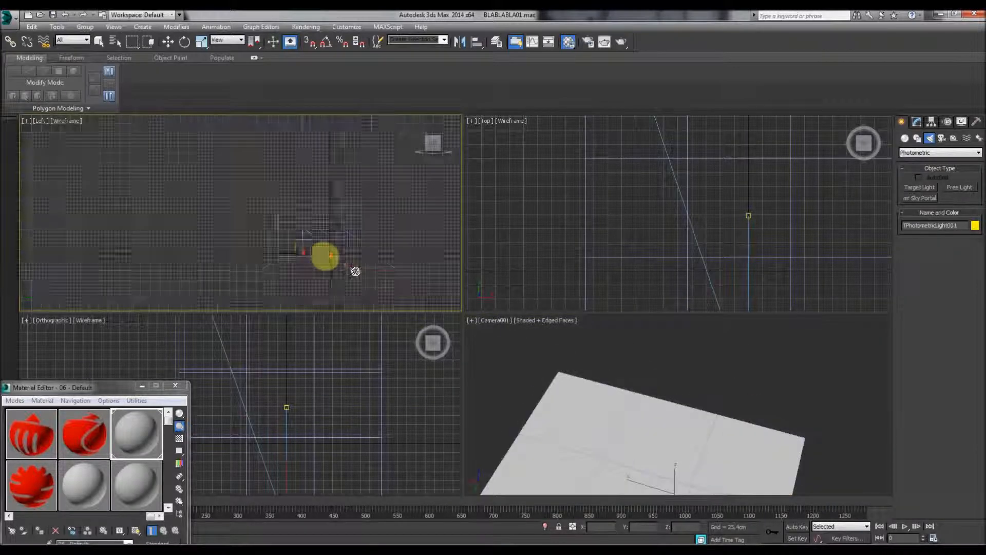
pyautogui.scroll(5, 355, 271)
pyautogui.rightClick(550, 350)
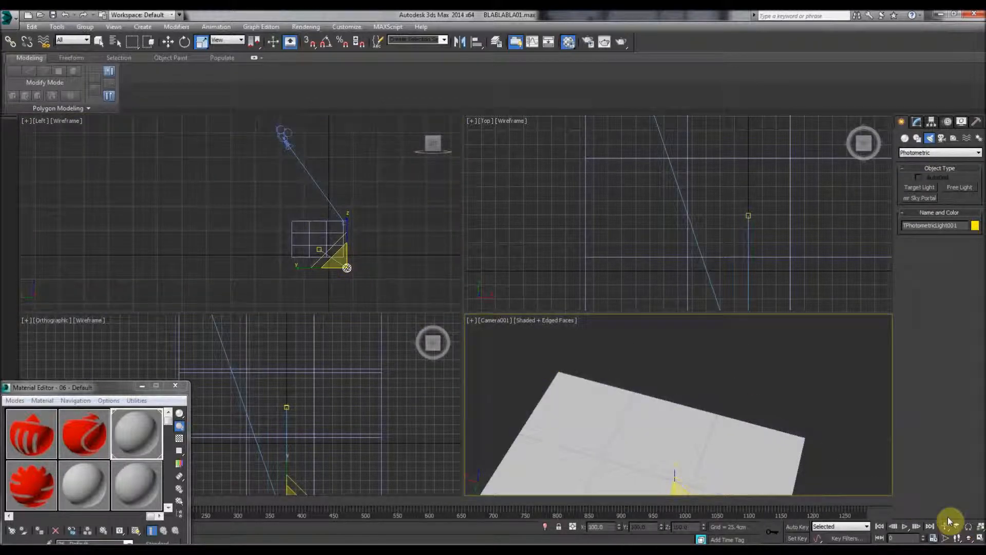
# Change the camera viewport back to Perspective and reframe it to show the whole box.
pyautogui.click(723, 399)
pyautogui.press('p')
pyautogui.click(947, 525)
pyautogui.moveTo(741, 391); pyautogui.dragTo(710, 392)
pyautogui.moveTo(711, 392); pyautogui.dragTo(523, 336, button='middle')
pyautogui.rightClick(371, 251)
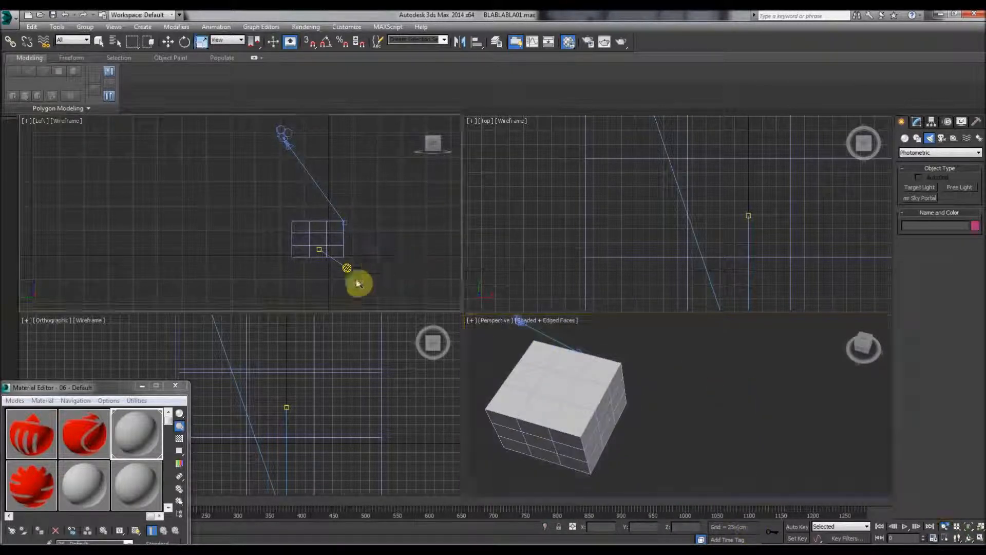
# Select the target light and move it well away from the box and upward with the Move tool.
pyautogui.click(342, 267)
pyautogui.rightClick(615, 408)
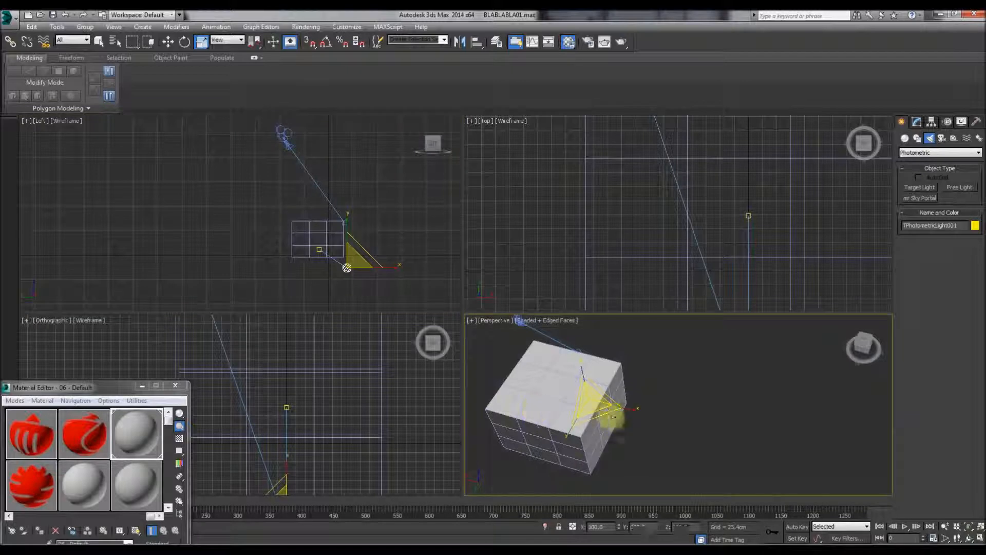
pyautogui.rightClick(618, 408)
pyautogui.click(629, 417)
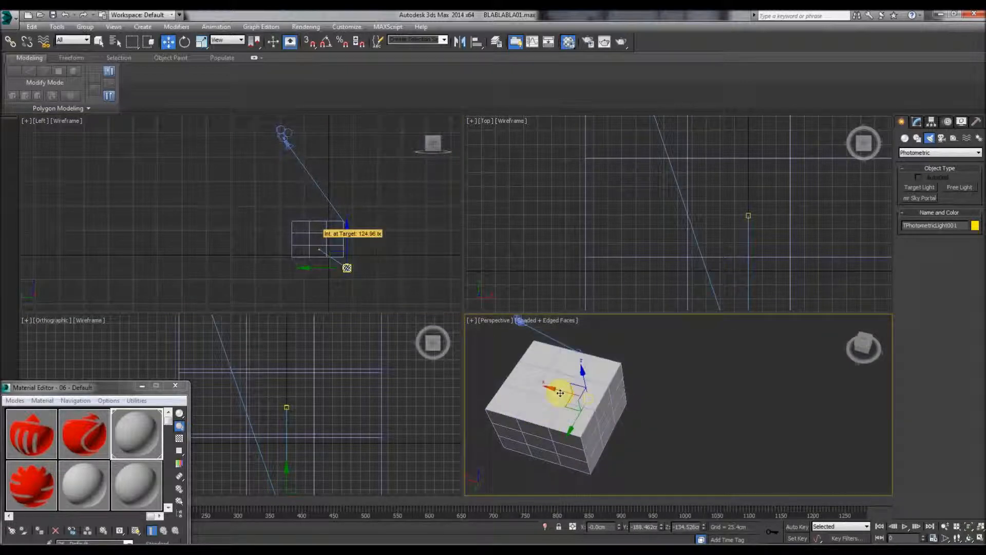
pyautogui.moveTo(555, 391); pyautogui.dragTo(706, 311)
pyautogui.click(712, 437)
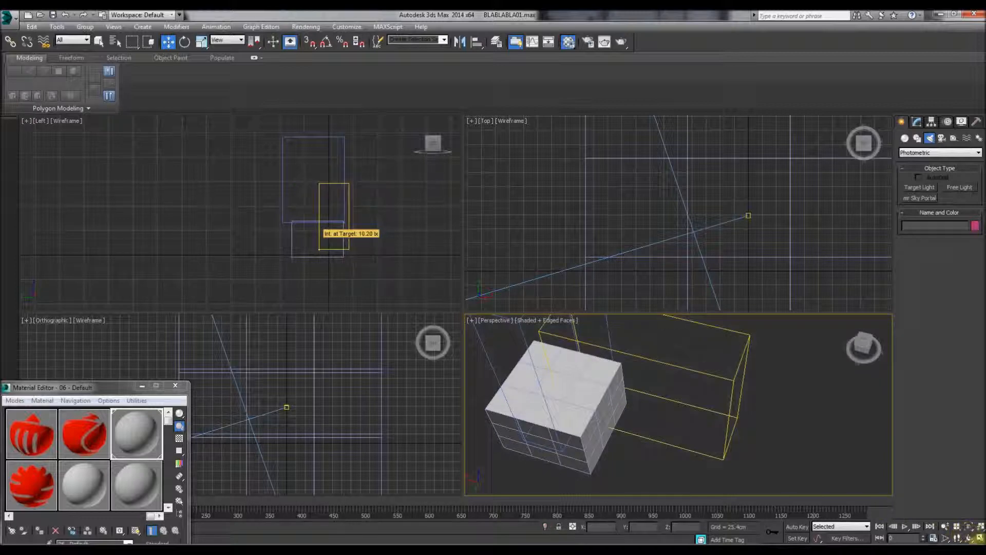
# Maximize the Perspective viewport and examine the box, camera and light from several angles.
pyautogui.moveTo(565, 319); pyautogui.dragTo(555, 297, button='middle')
pyautogui.click(981, 538)
pyautogui.moveTo(506, 319); pyautogui.dragTo(683, 395, button='middle')
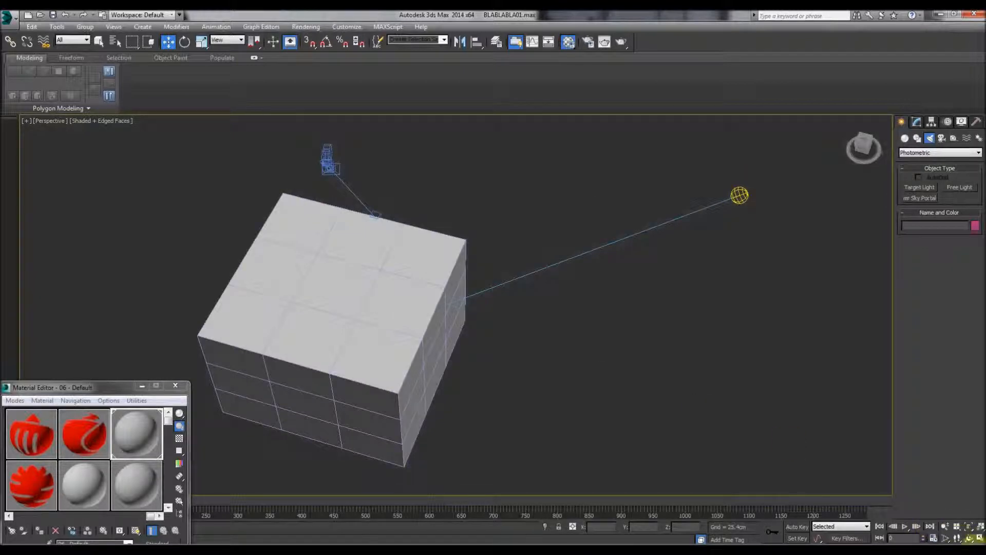
pyautogui.click(969, 538)
pyautogui.moveTo(398, 311)
pyautogui.mouseDown()
pyautogui.moveTo(458, 300)
pyautogui.moveTo(388, 305)
pyautogui.mouseUp()
pyautogui.click(420, 27)
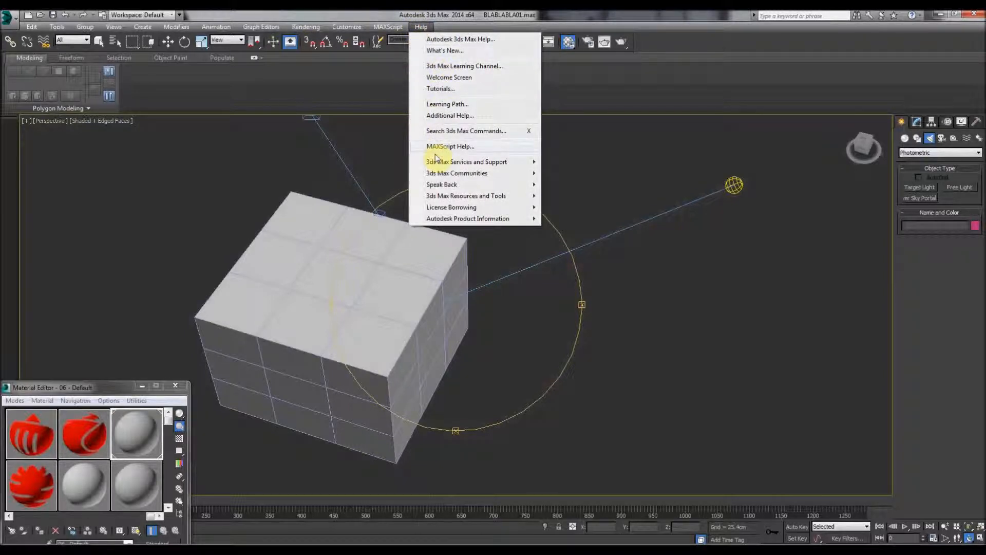
pyautogui.click(595, 264)
pyautogui.moveTo(595, 264); pyautogui.dragTo(445, 290)
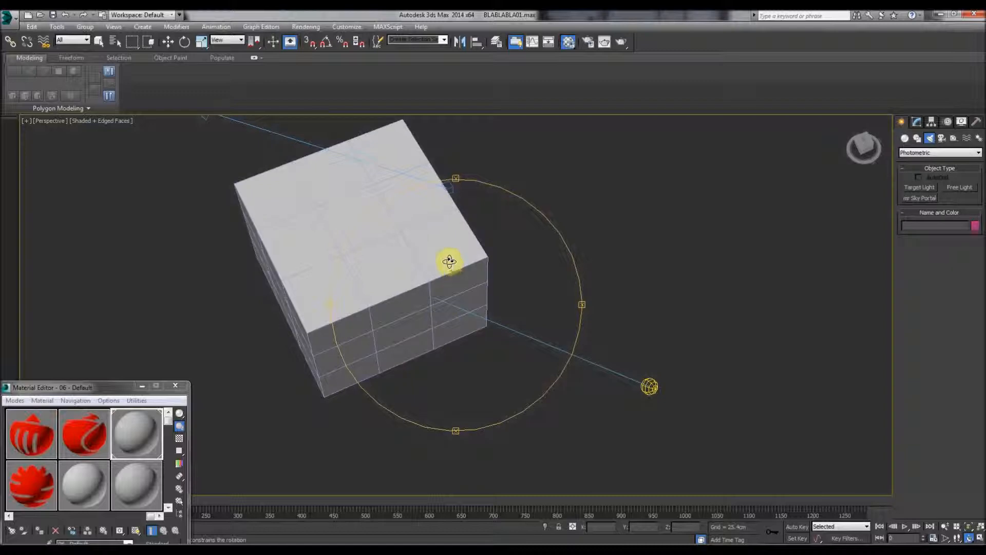
pyautogui.moveTo(448, 259); pyautogui.dragTo(424, 297)
# Move the Material Editor window out of the way, then select the box with the Move tool and deselect it.
pyautogui.press('w')
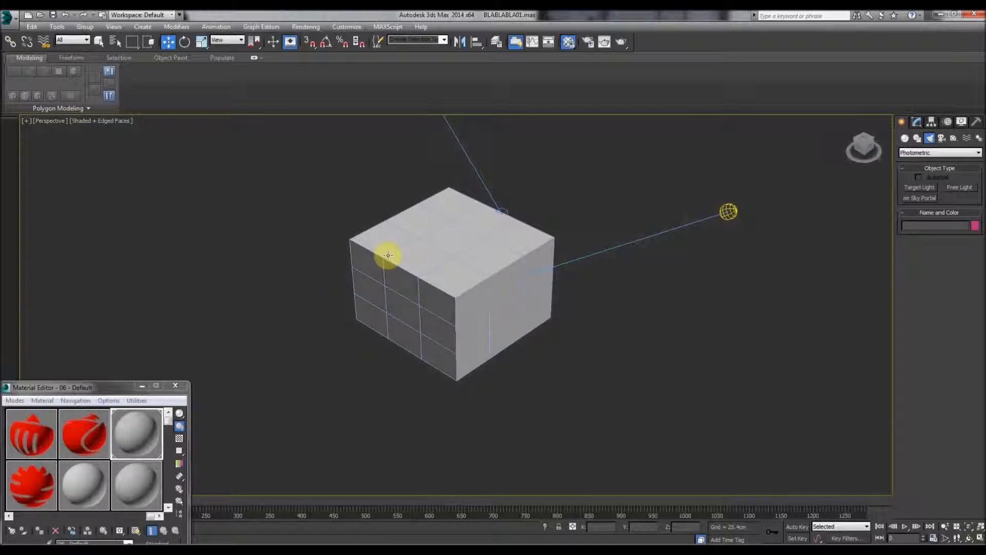
pyautogui.moveTo(352, 245); pyautogui.dragTo(319, 264, button='middle')
pyautogui.moveTo(115, 382); pyautogui.dragTo(55, 493)
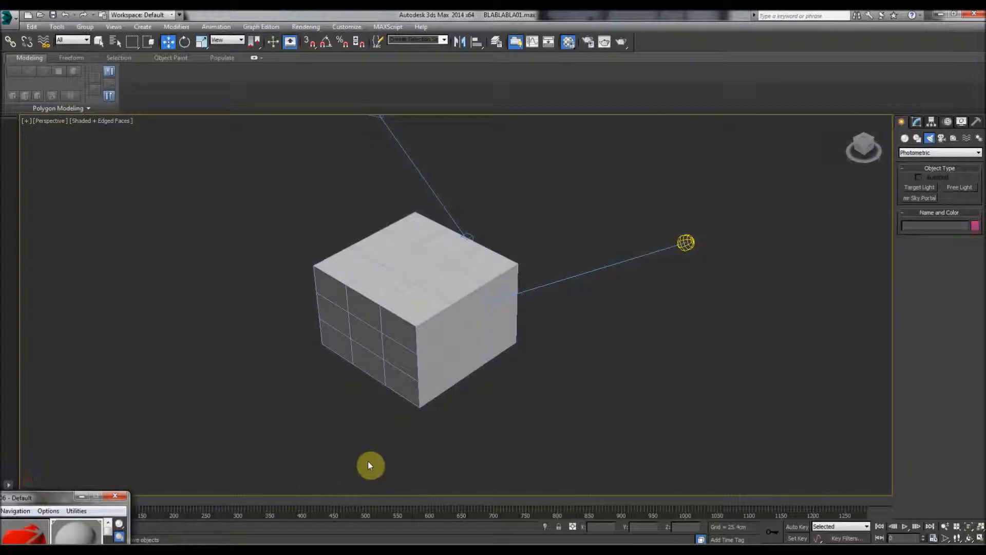
pyautogui.moveTo(399, 325); pyautogui.dragTo(383, 337, button='middle')
pyautogui.click(383, 337)
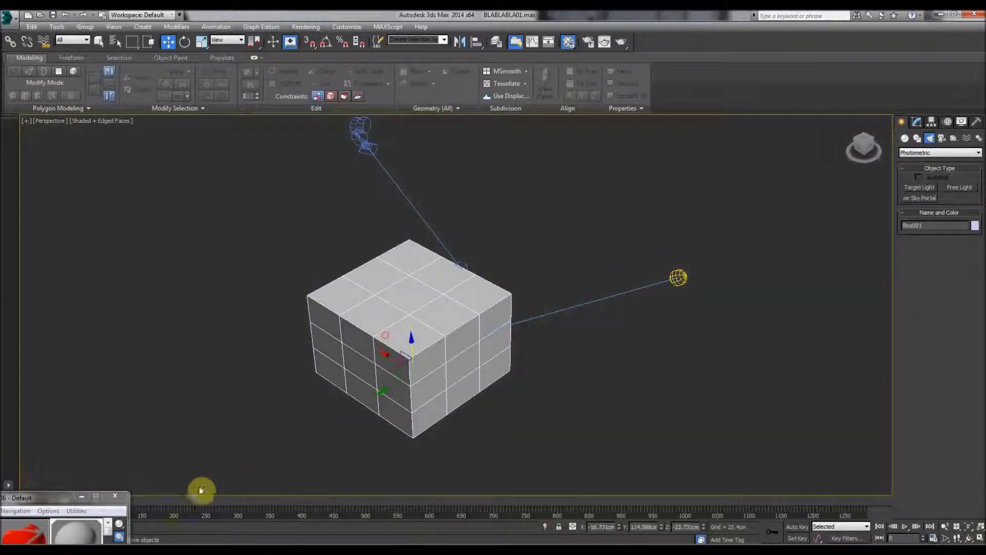
pyautogui.click(128, 400)
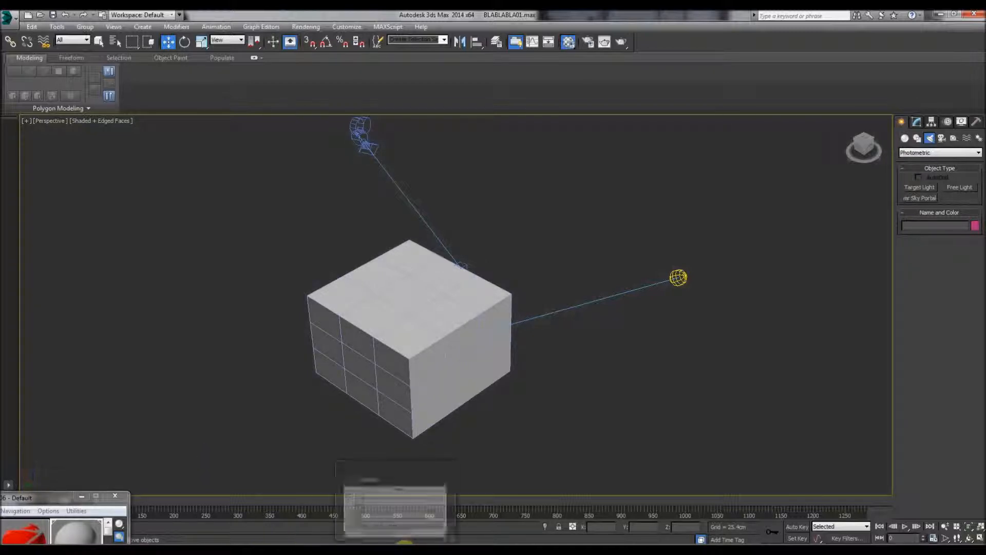
# Switch to Audacity, stop the audio recording, and show the hidden system tray icons.
pyautogui.click(405, 542)
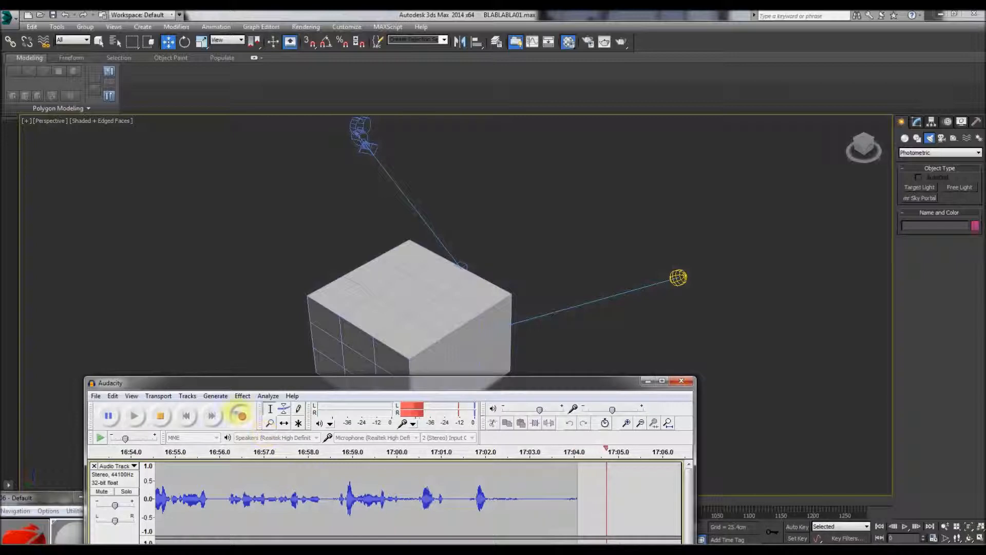
pyautogui.click(160, 415)
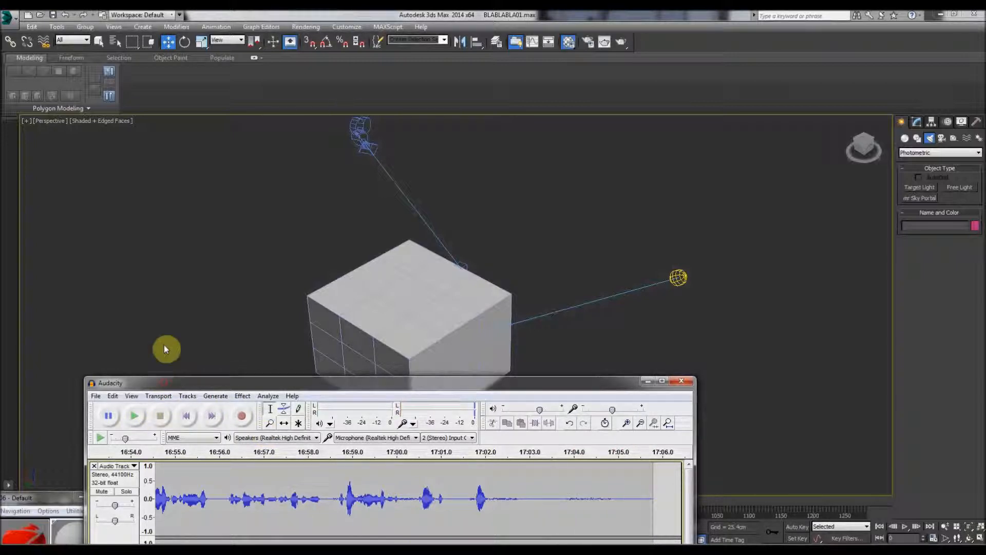
pyautogui.moveTo(166, 383); pyautogui.dragTo(187, 165)
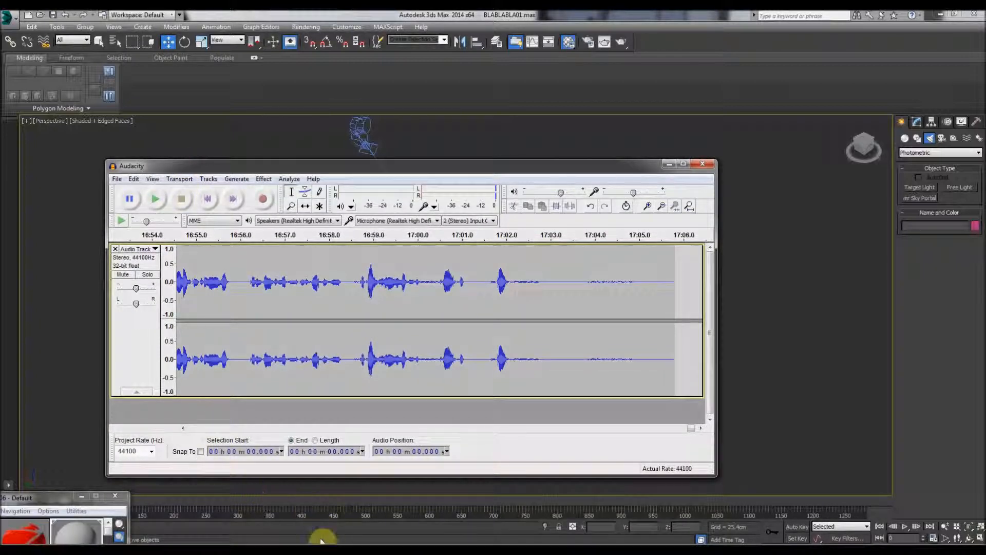
pyautogui.click(882, 551)
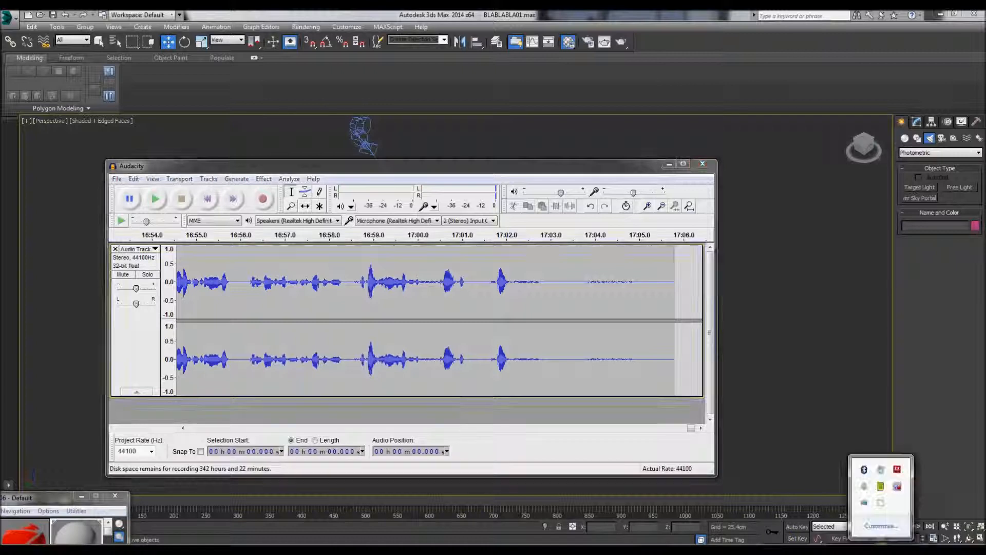